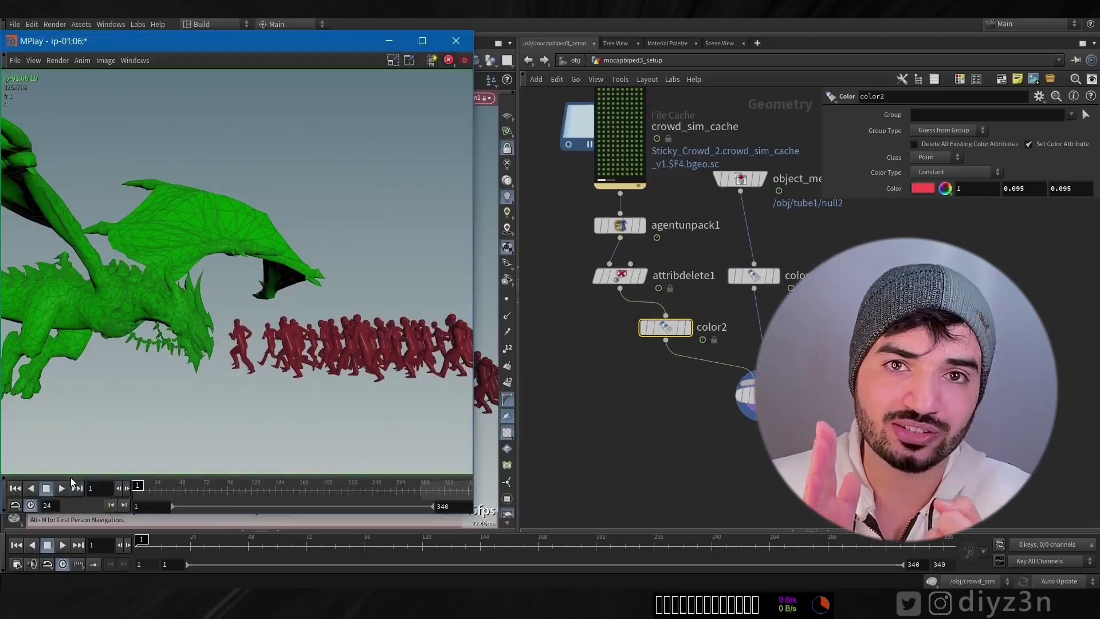
- Play back the flipbook of the dragon and running crowd from the first frame
{"action": "mouse_move", "coordinate": [203, 36]}
{"action": "left_mouse_down"}
{"action": "mouse_move", "coordinate": [231, 40]}
{"action": "mouse_move", "coordinate": [206, 47]}
{"action": "left_mouse_up"}
{"action": "left_click", "coordinate": [19, 498]}
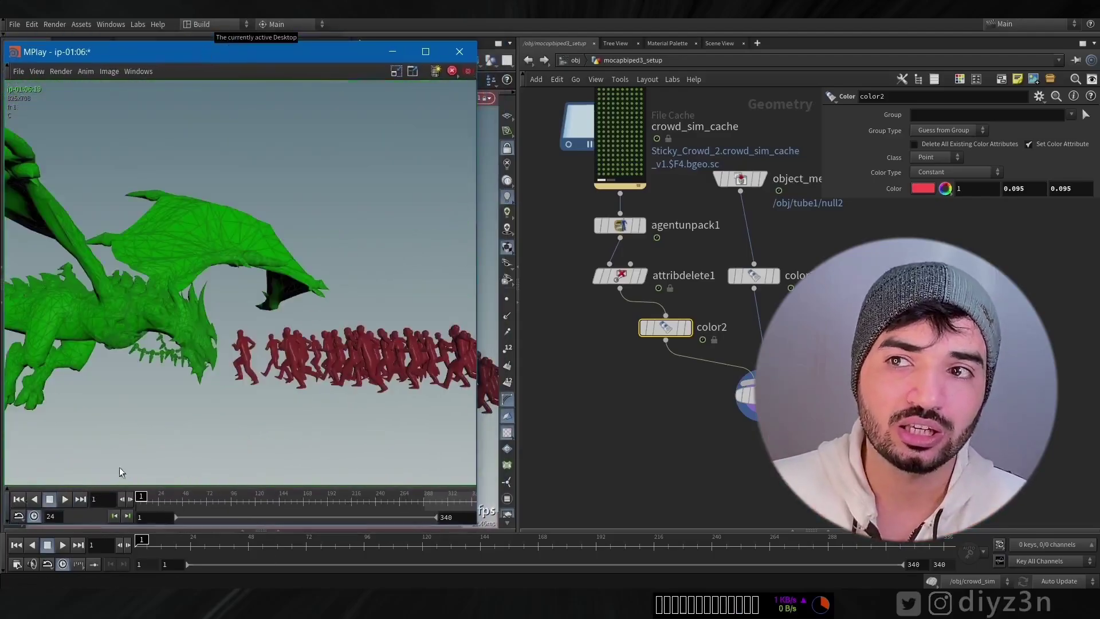
{"action": "left_click", "coordinate": [65, 499]}
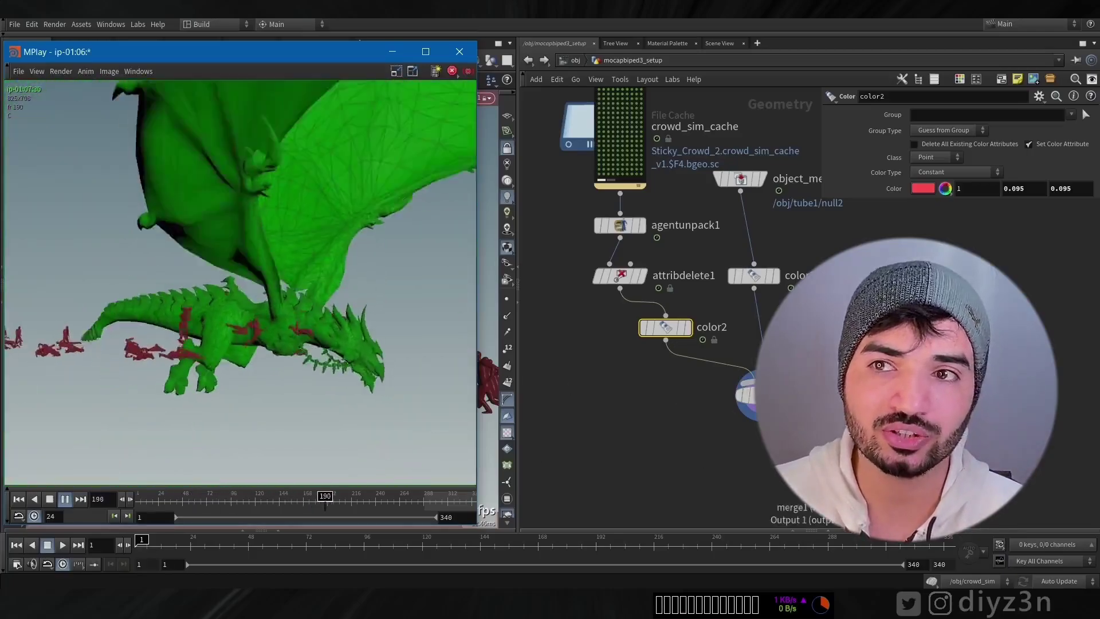
{"action": "mouse_move", "coordinate": [204, 47]}
{"action": "left_mouse_down"}
{"action": "mouse_move", "coordinate": [201, 30]}
{"action": "mouse_move", "coordinate": [213, 50]}
{"action": "mouse_move", "coordinate": [204, 47]}
{"action": "left_mouse_up"}
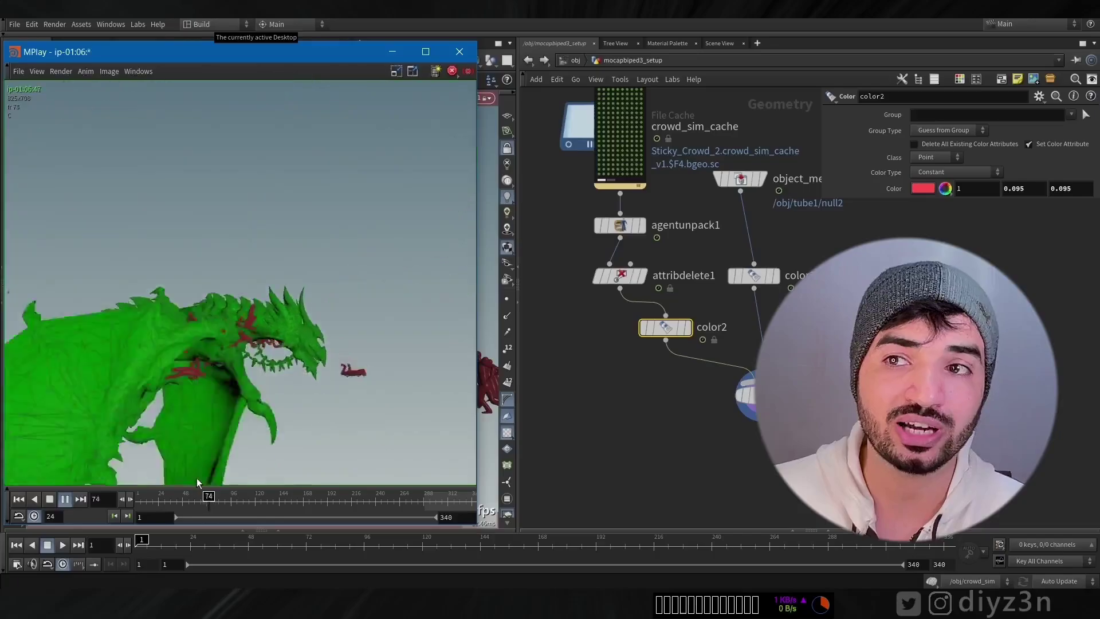
{"action": "left_click", "coordinate": [20, 499]}
{"action": "left_click", "coordinate": [63, 499]}
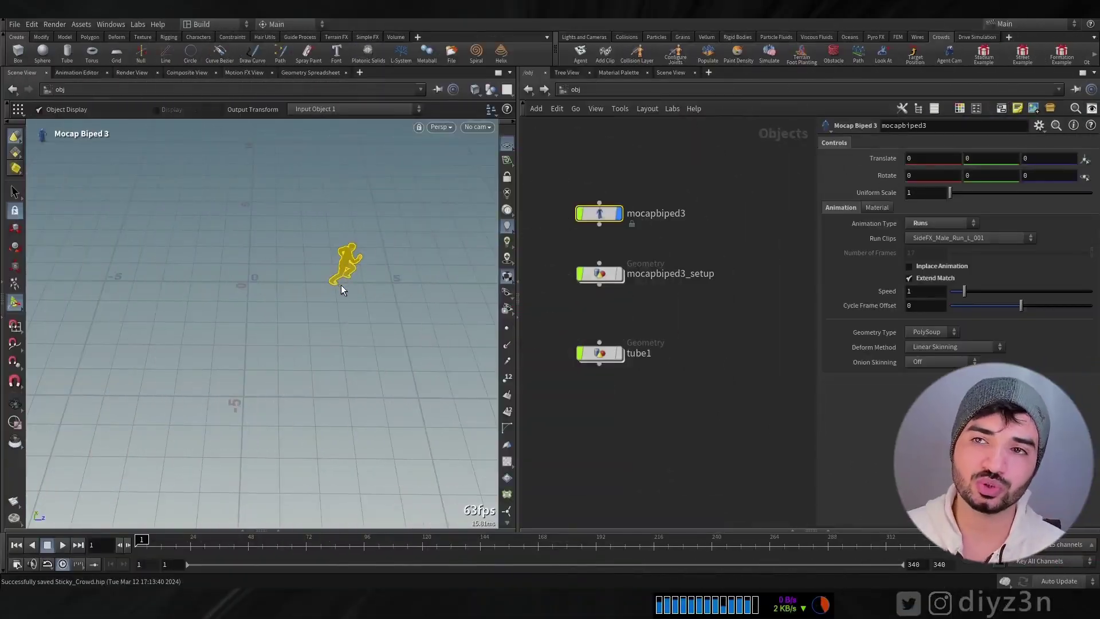
- Examine the mocap biped up close and scrub the timeline to review its run animation
{"action": "right_click_drag", "start_coordinate": [340, 289], "coordinate": [442, 251], "text": "alt"}
{"action": "middle_click_drag", "start_coordinate": [303, 237], "coordinate": [285, 329], "text": "alt"}
{"action": "left_click_drag", "start_coordinate": [284, 329], "coordinate": [338, 270], "text": "alt"}
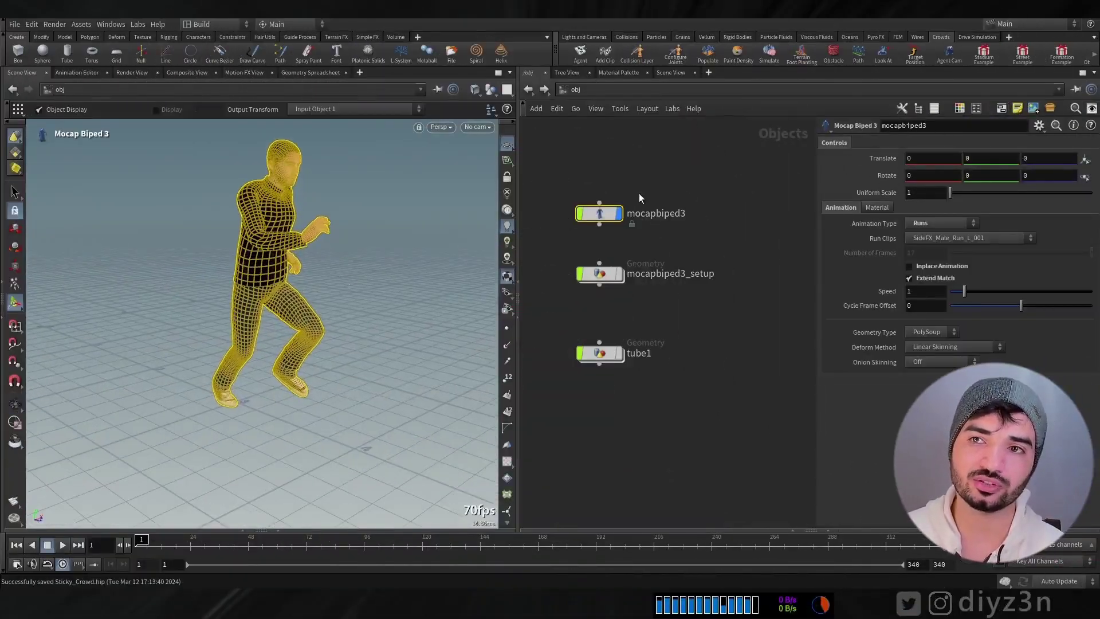
{"action": "mouse_move", "coordinate": [150, 545]}
{"action": "left_mouse_down"}
{"action": "mouse_move", "coordinate": [161, 545]}
{"action": "mouse_move", "coordinate": [140, 544]}
{"action": "left_mouse_up"}
{"action": "right_click_drag", "start_coordinate": [417, 341], "coordinate": [321, 350], "text": "alt"}
{"action": "left_click_drag", "start_coordinate": [321, 349], "coordinate": [366, 352], "text": "alt"}
{"action": "middle_click_drag", "start_coordinate": [367, 351], "coordinate": [304, 341], "text": "alt"}
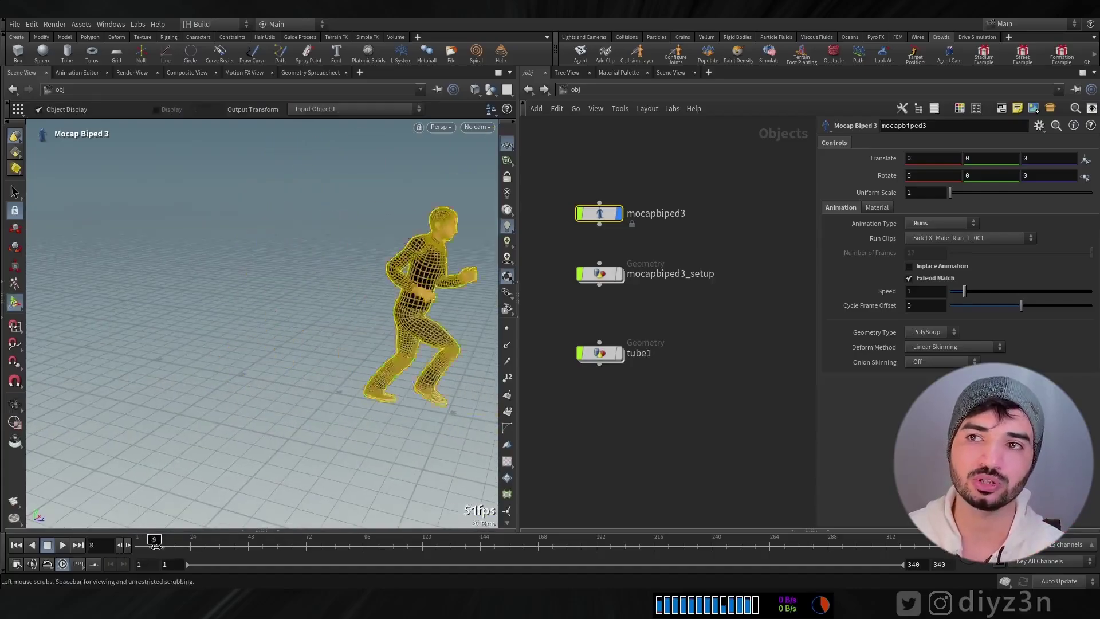
- Try in-place animation on the mocap biped's run clip
{"action": "left_click", "coordinate": [939, 269]}
{"action": "left_click", "coordinate": [939, 268]}
{"action": "left_click", "coordinate": [923, 266]}
{"action": "middle_click_drag", "start_coordinate": [237, 358], "coordinate": [357, 355], "text": "alt"}
{"action": "key", "text": "Return"}
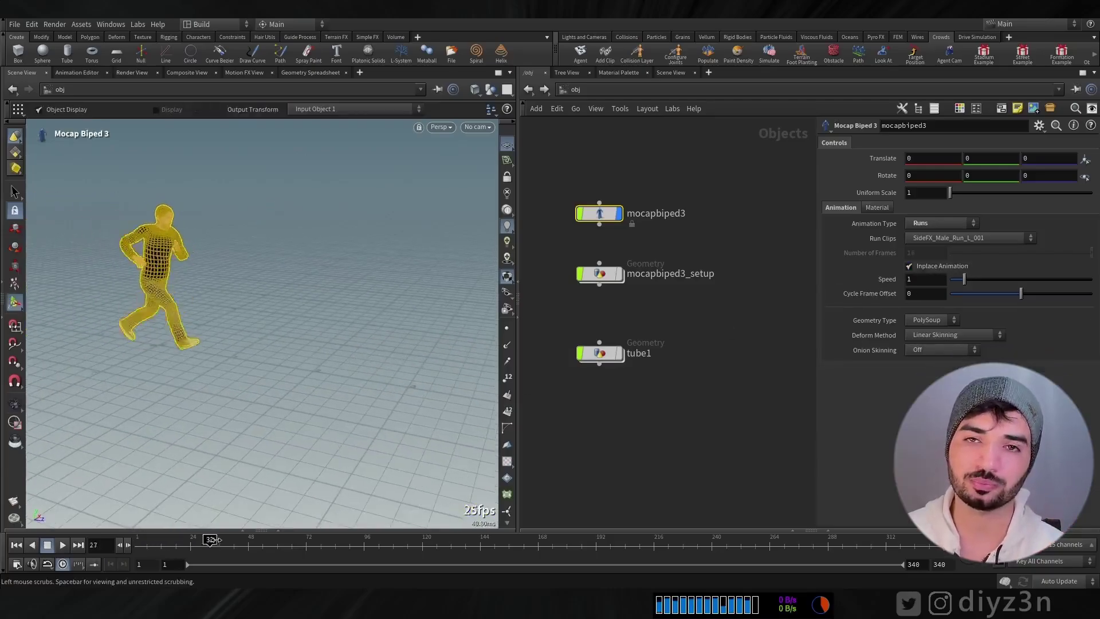
{"action": "left_click", "coordinate": [920, 267]}
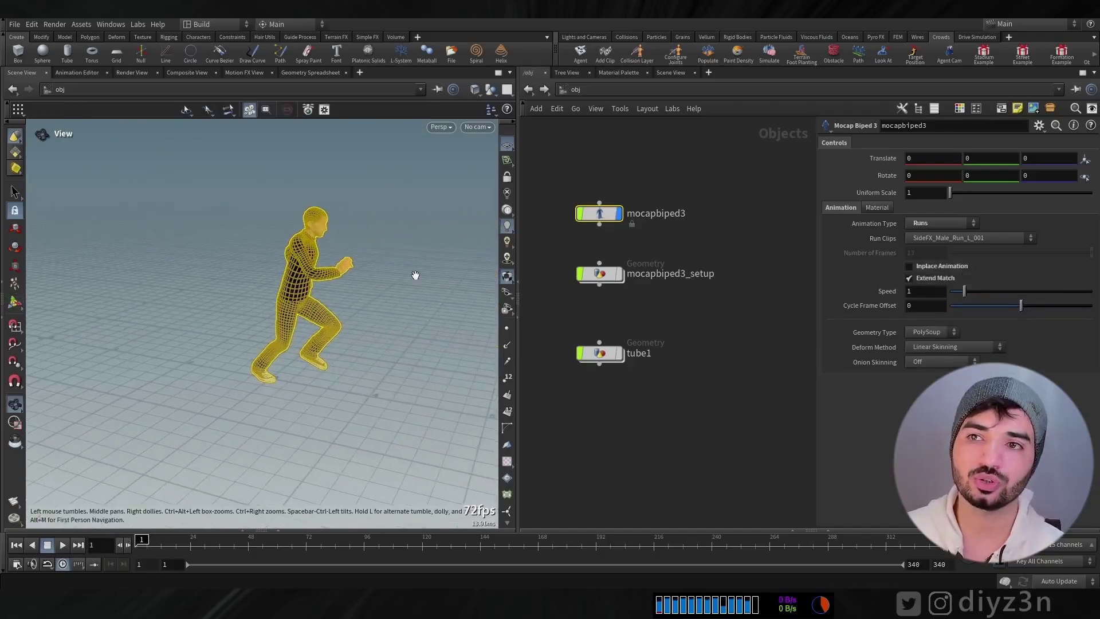
- Hide mocapbiped3 and open the mocapbiped3_setup network to examine the create_agent node's settings
{"action": "left_click", "coordinate": [619, 212]}
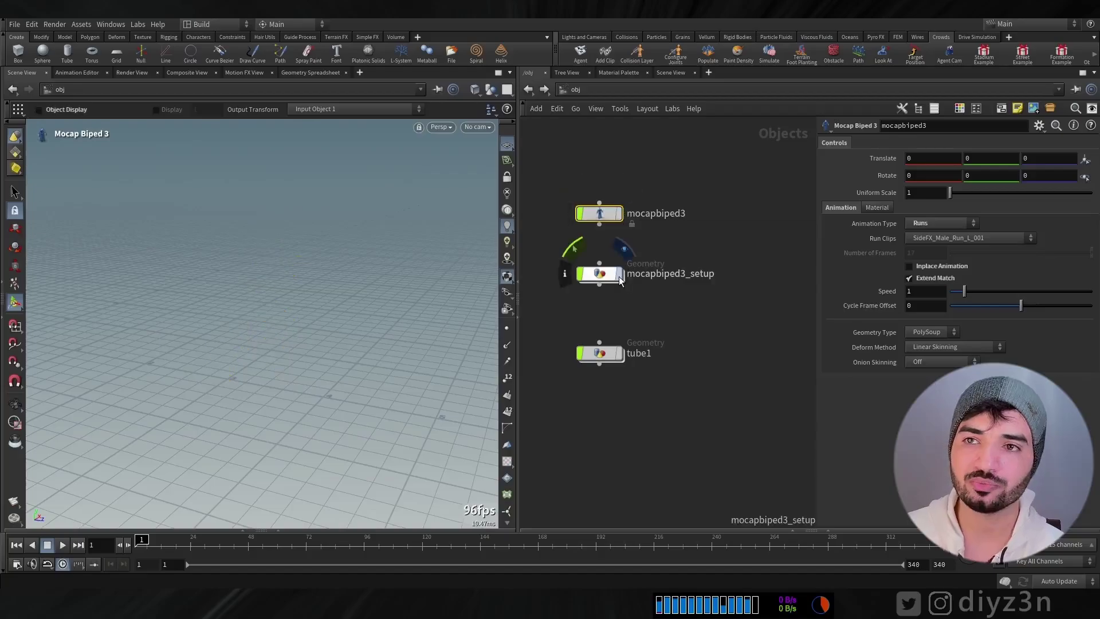
{"action": "double_click", "coordinate": [604, 273]}
{"action": "left_click", "coordinate": [624, 213]}
{"action": "key", "text": "space"}
{"action": "left_click_drag", "start_coordinate": [154, 276], "coordinate": [118, 280]}
{"action": "right_click_drag", "start_coordinate": [118, 280], "coordinate": [331, 235]}
{"action": "middle_click_drag", "start_coordinate": [266, 295], "coordinate": [272, 255]}
{"action": "key", "text": "Return"}
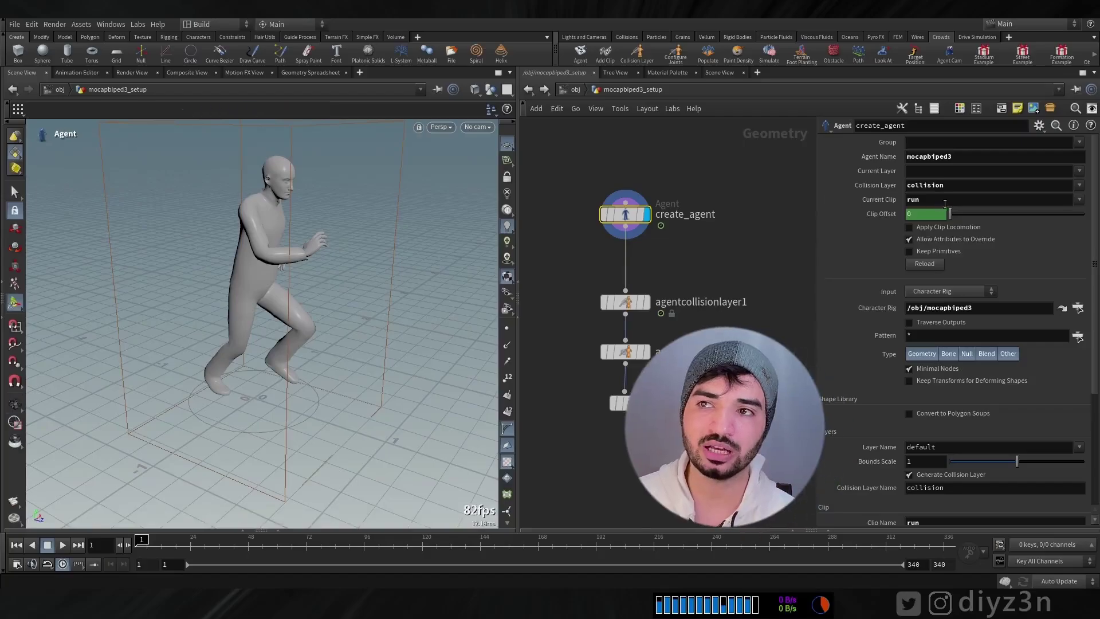
{"action": "scroll", "coordinate": [1095, 245], "scroll_direction": "down", "scroll_amount": 5}
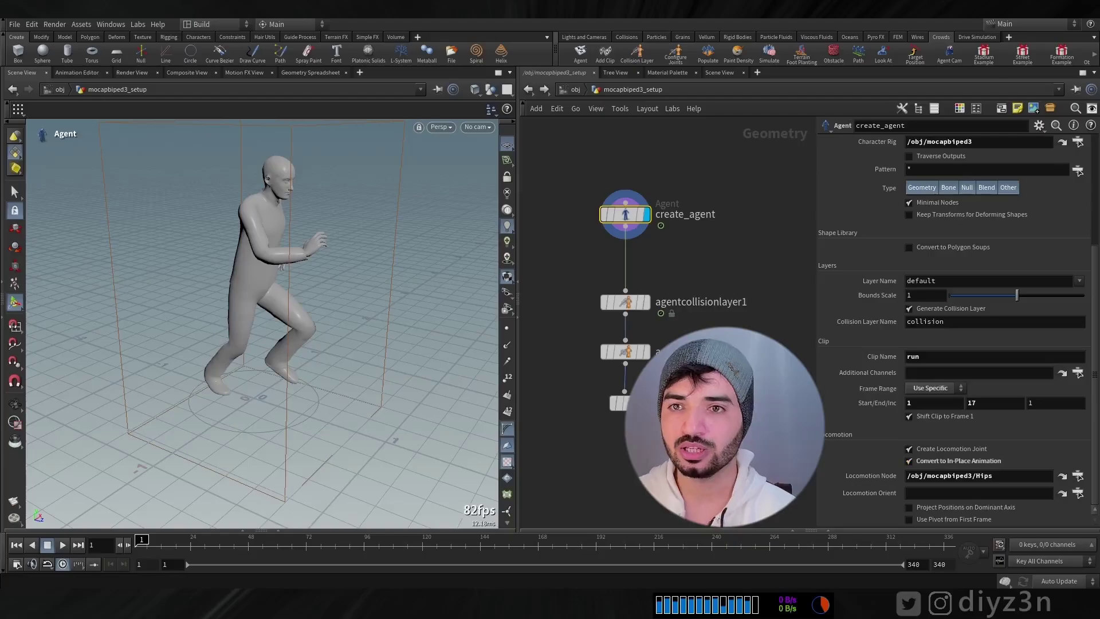
- Review the agentcollisionlayer1 and agentconfigurejoints1 nodes in turn and set crowdsource1 as the displayed node
{"action": "left_click", "coordinate": [624, 305]}
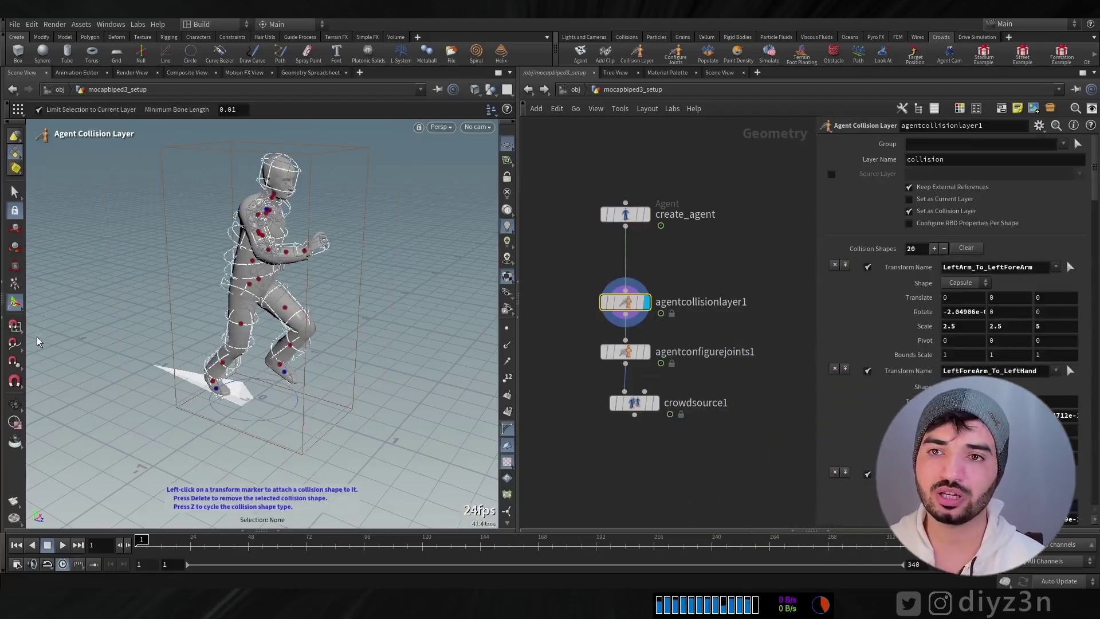
{"action": "left_click", "coordinate": [628, 352]}
{"action": "left_click", "coordinate": [656, 404]}
{"action": "left_click", "coordinate": [633, 407]}
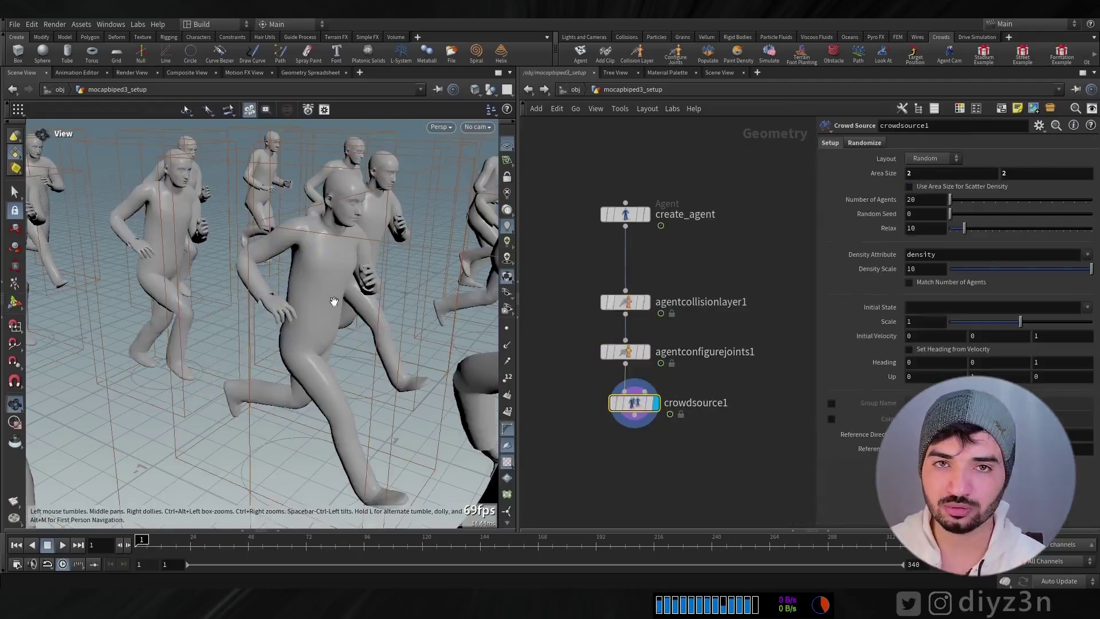
- Frame the crowd source agents, play their animation and return to the first frame
{"action": "key", "text": "h"}
{"action": "left_click", "coordinate": [62, 547]}
{"action": "left_click", "coordinate": [50, 545]}
{"action": "left_click", "coordinate": [17, 544]}
{"action": "middle_click_drag", "start_coordinate": [654, 425], "coordinate": [641, 291]}
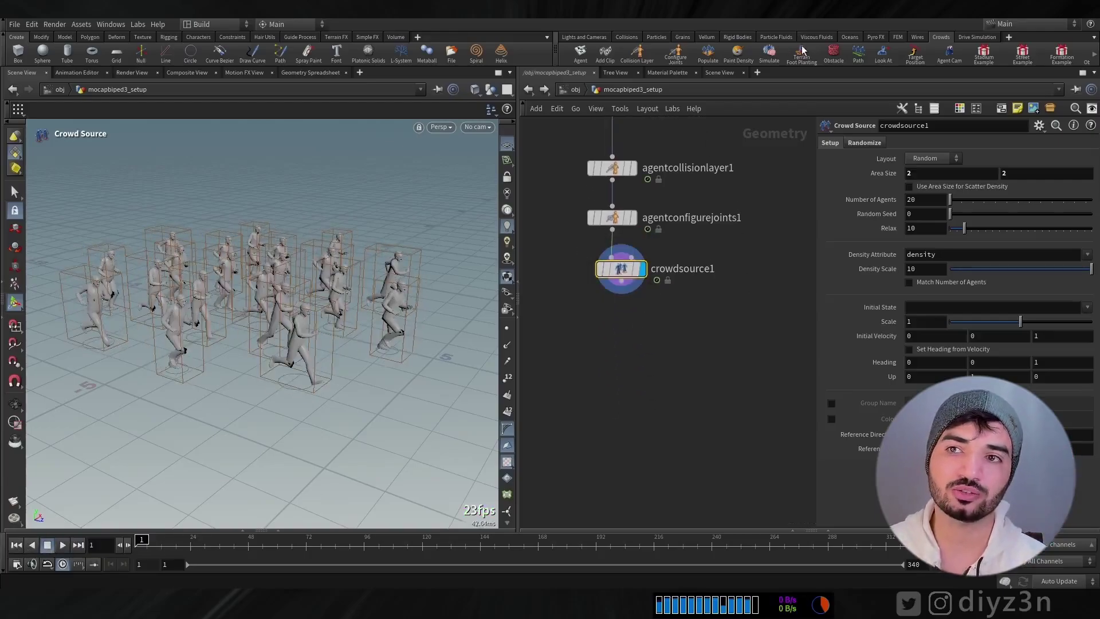
- Create a crowd simulation from mocapbiped3_setup with the Simulate tool, adding the run and ragdoll states
{"action": "left_click", "coordinate": [769, 55]}
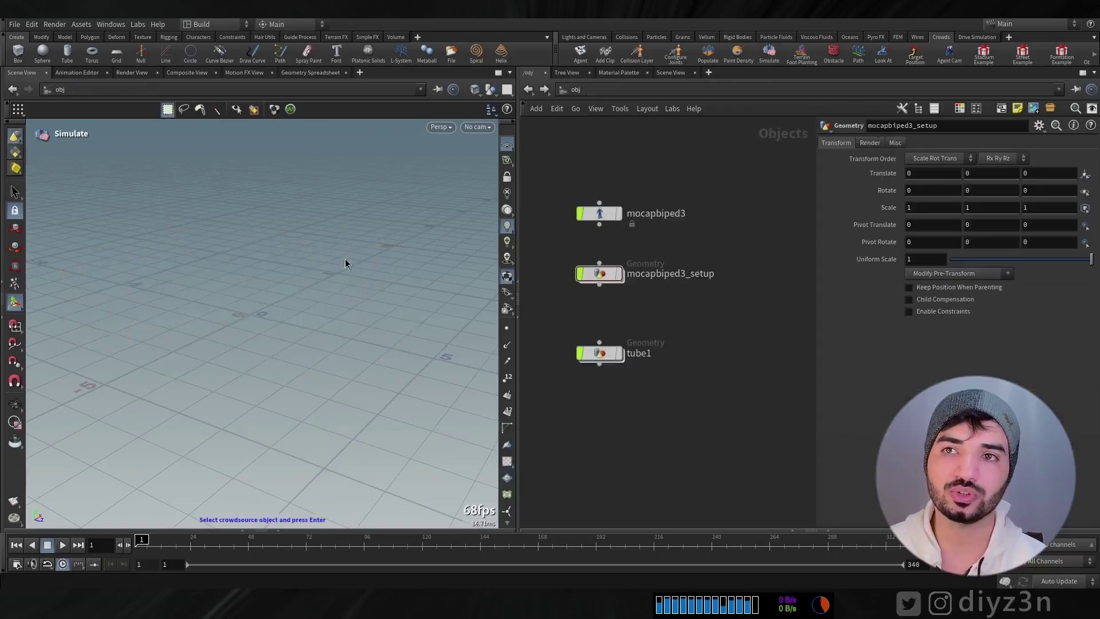
{"action": "left_click", "coordinate": [618, 275]}
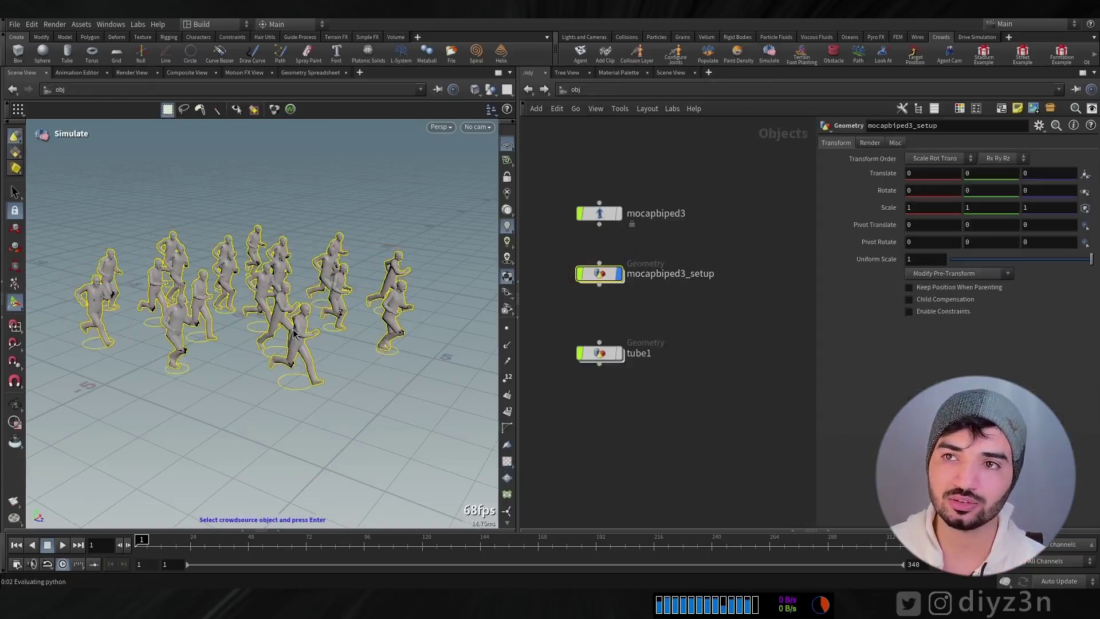
{"action": "key", "text": "Return"}
{"action": "left_click", "coordinate": [220, 212]}
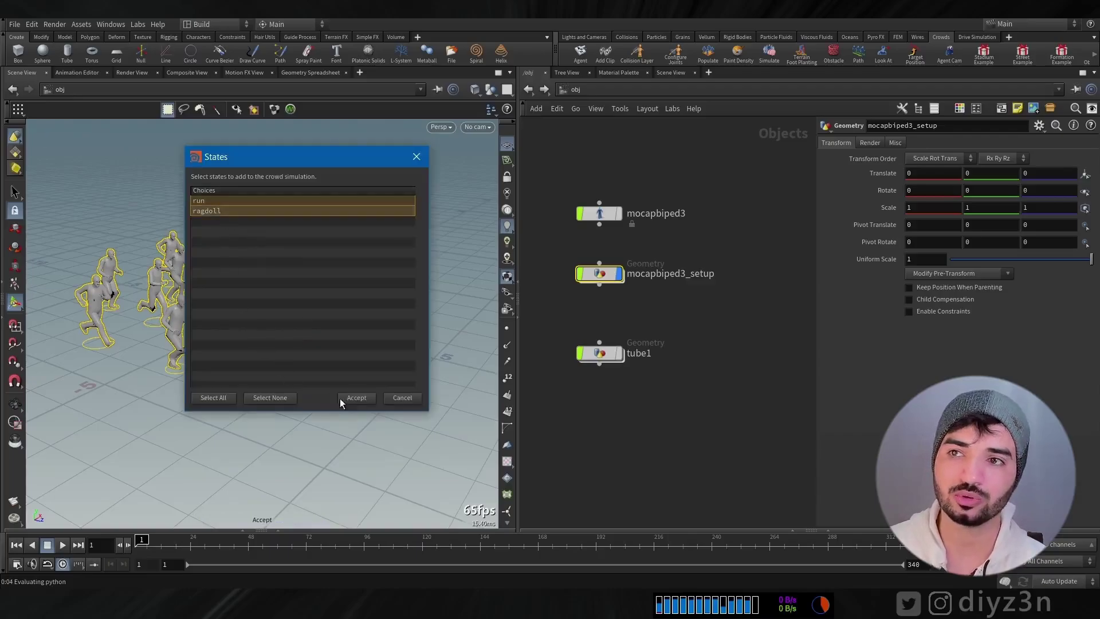
{"action": "left_click", "coordinate": [339, 398]}
{"action": "key", "text": "Return"}
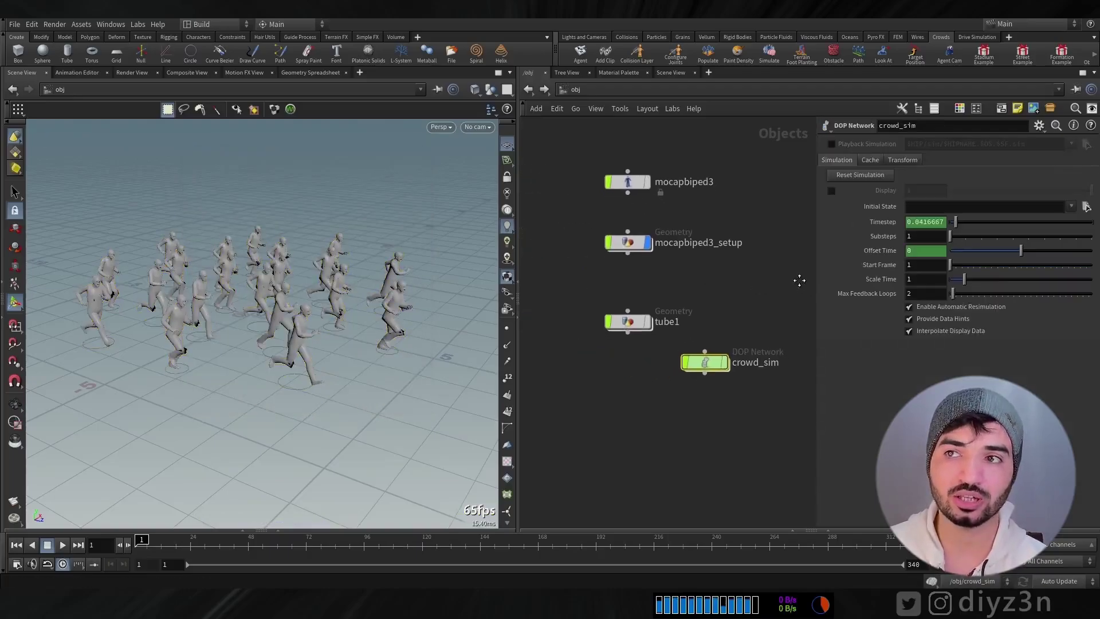
- Open mocapbiped3_setup, preview the simulated crowd and return to the first frame
{"action": "double_click", "coordinate": [611, 229]}
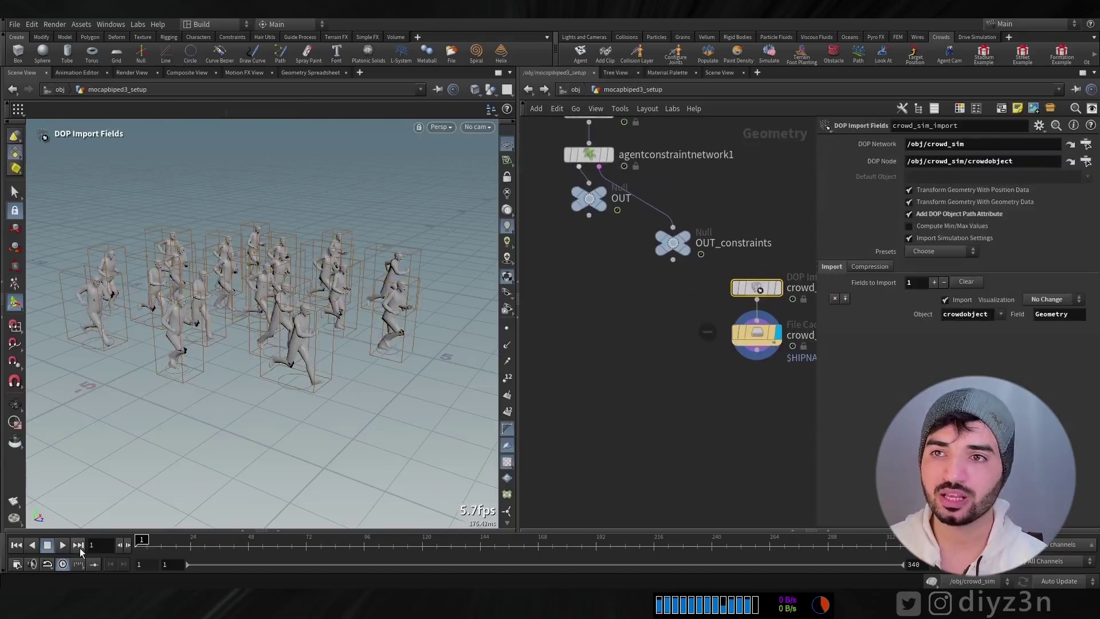
{"action": "left_click", "coordinate": [48, 545]}
{"action": "left_click", "coordinate": [20, 546]}
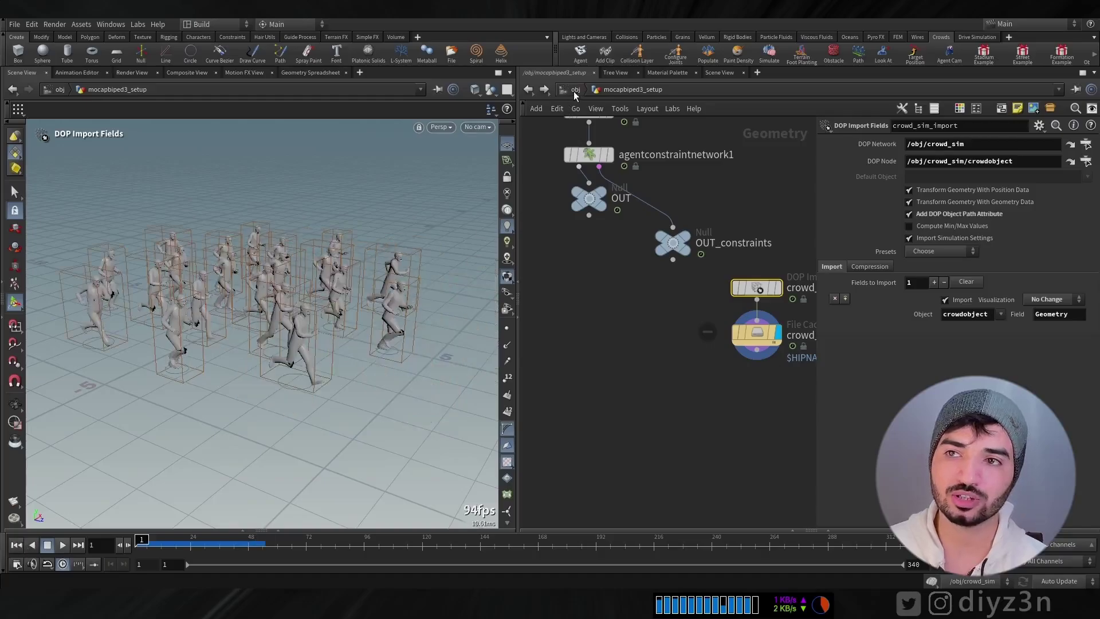
- Open the crowd_sim network, examine the run crowd state's settings and preview the simulation
{"action": "left_click", "coordinate": [574, 89]}
{"action": "double_click", "coordinate": [690, 348]}
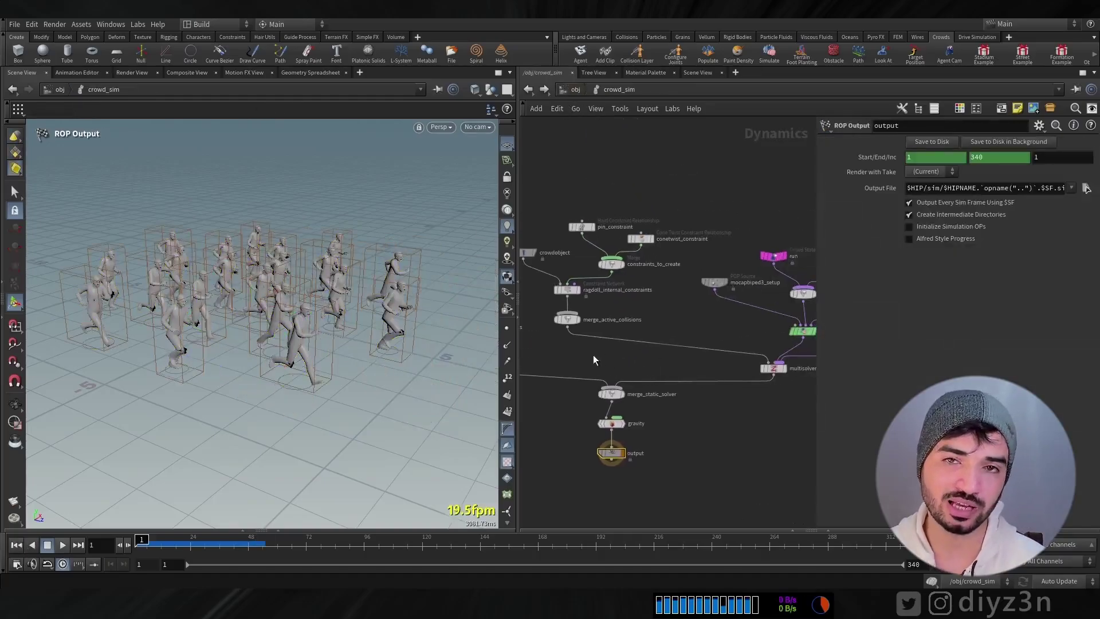
{"action": "left_click", "coordinate": [774, 255]}
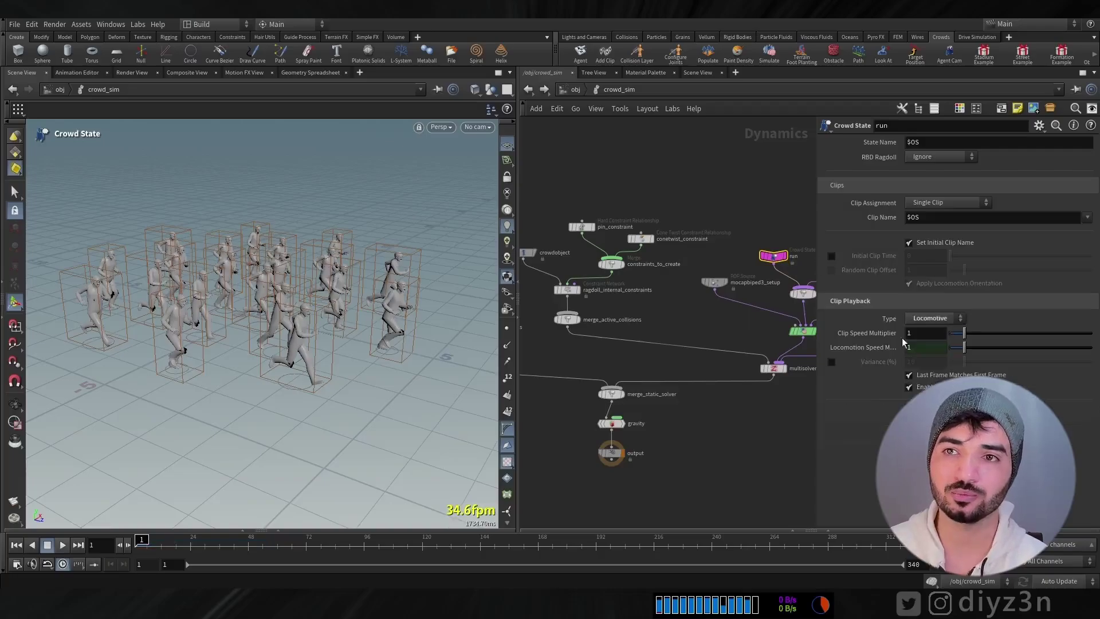
{"action": "left_click", "coordinate": [63, 545]}
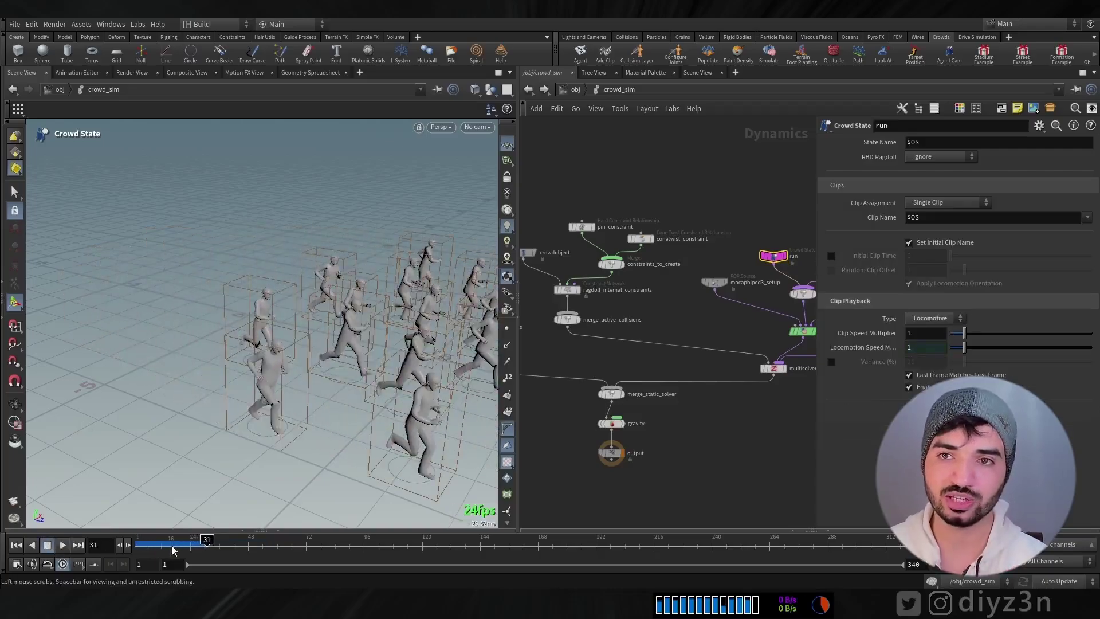
{"action": "left_click_drag", "start_coordinate": [167, 546], "coordinate": [136, 546]}
- Return to the object level and move the crowd_sim node below tube1
{"action": "left_click", "coordinate": [576, 90]}
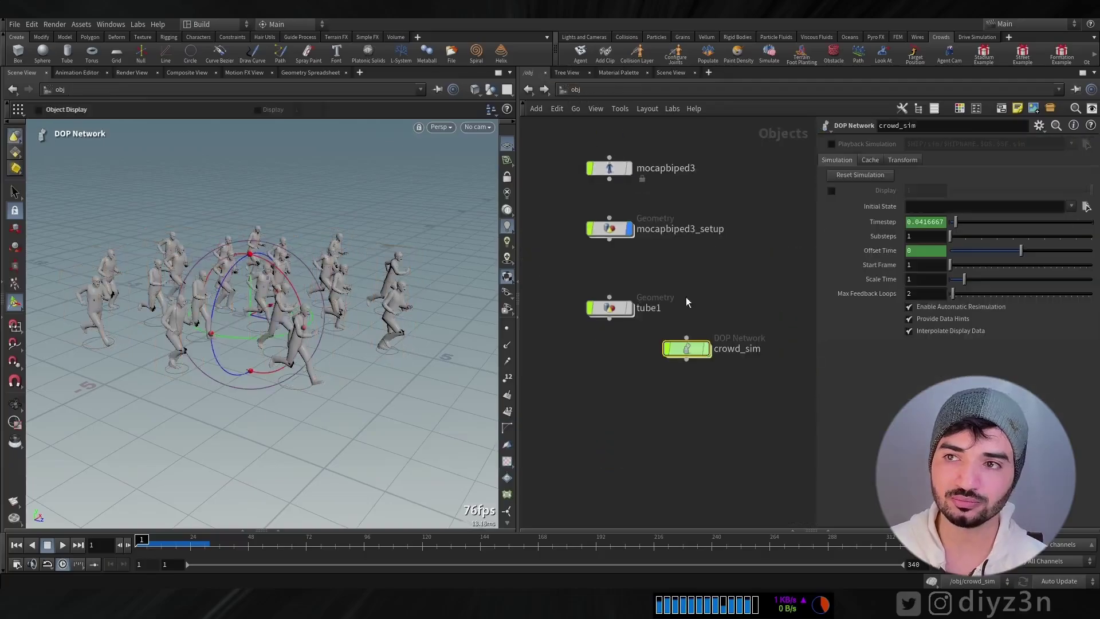
{"action": "scroll", "coordinate": [687, 298], "scroll_direction": "up", "scroll_amount": 2}
{"action": "left_click_drag", "start_coordinate": [684, 353], "coordinate": [646, 436]}
{"action": "middle_click_drag", "start_coordinate": [641, 341], "coordinate": [664, 365]}
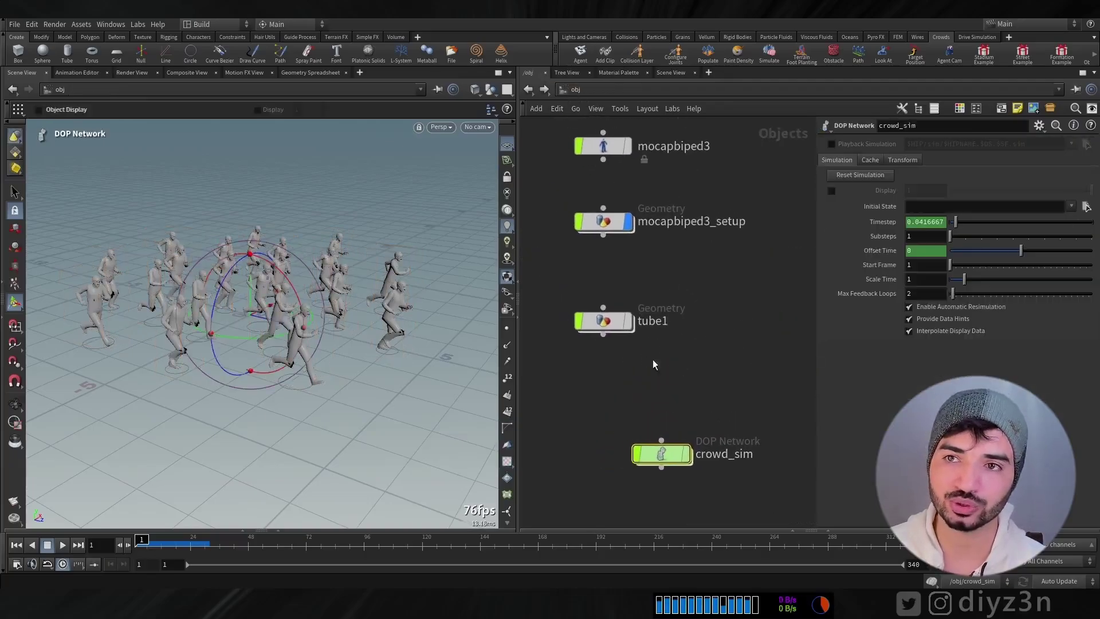
- Show tube1 beside the crowd and set null1 as the displayed node in its network
{"action": "left_click", "coordinate": [596, 326]}
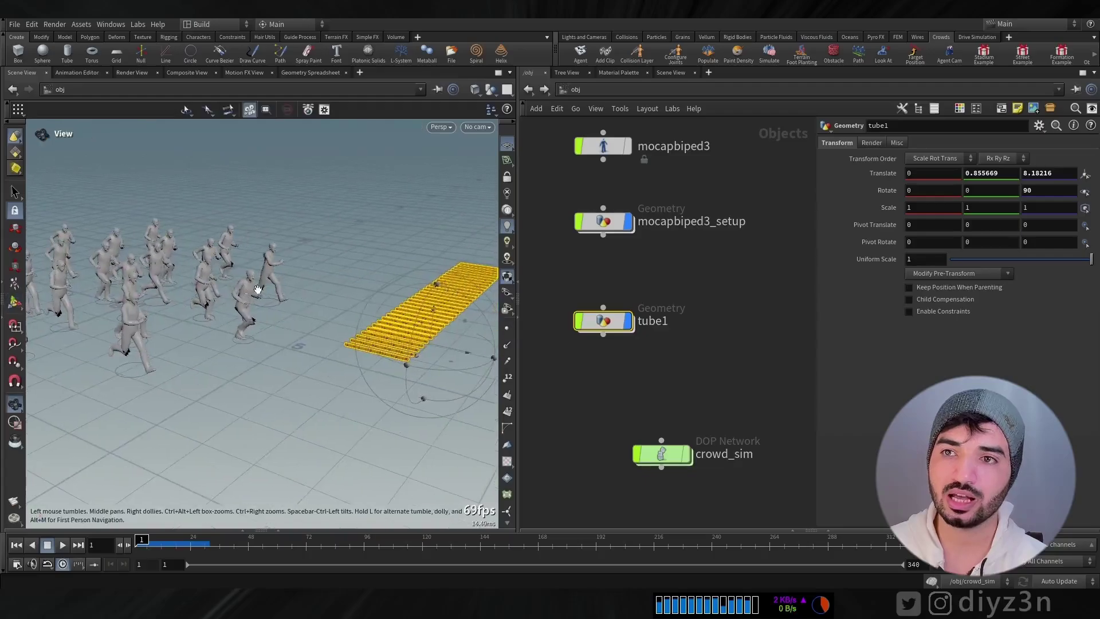
{"action": "double_click", "coordinate": [592, 327]}
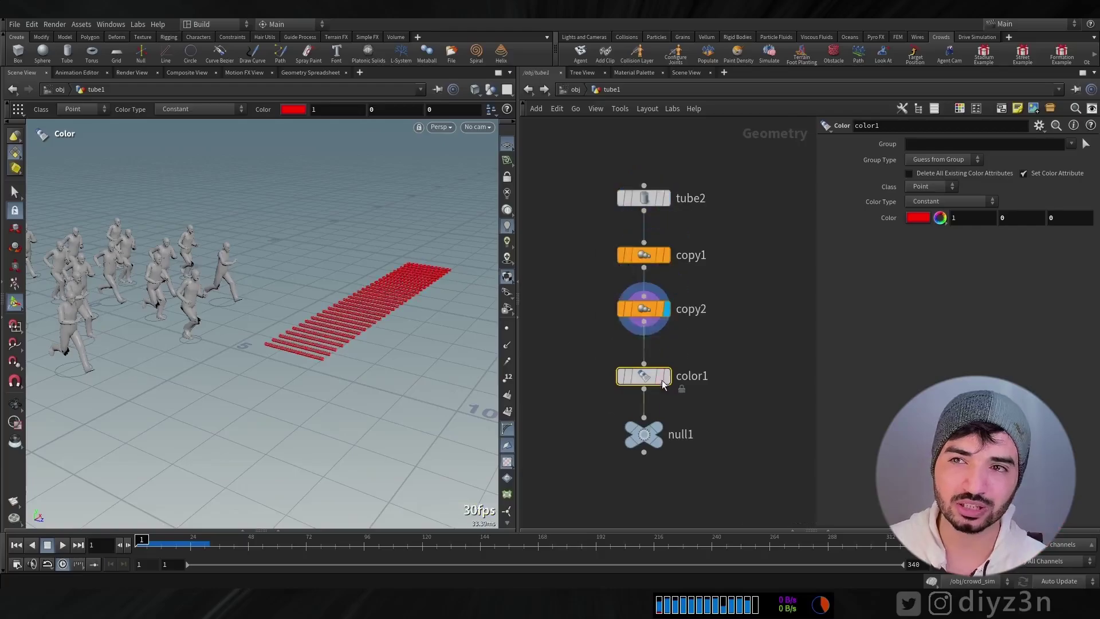
{"action": "left_click", "coordinate": [656, 432]}
{"action": "left_click_drag", "start_coordinate": [304, 265], "coordinate": [246, 257]}
{"action": "middle_click_drag", "start_coordinate": [247, 257], "coordinate": [251, 279]}
{"action": "left_click", "coordinate": [3, 57]}
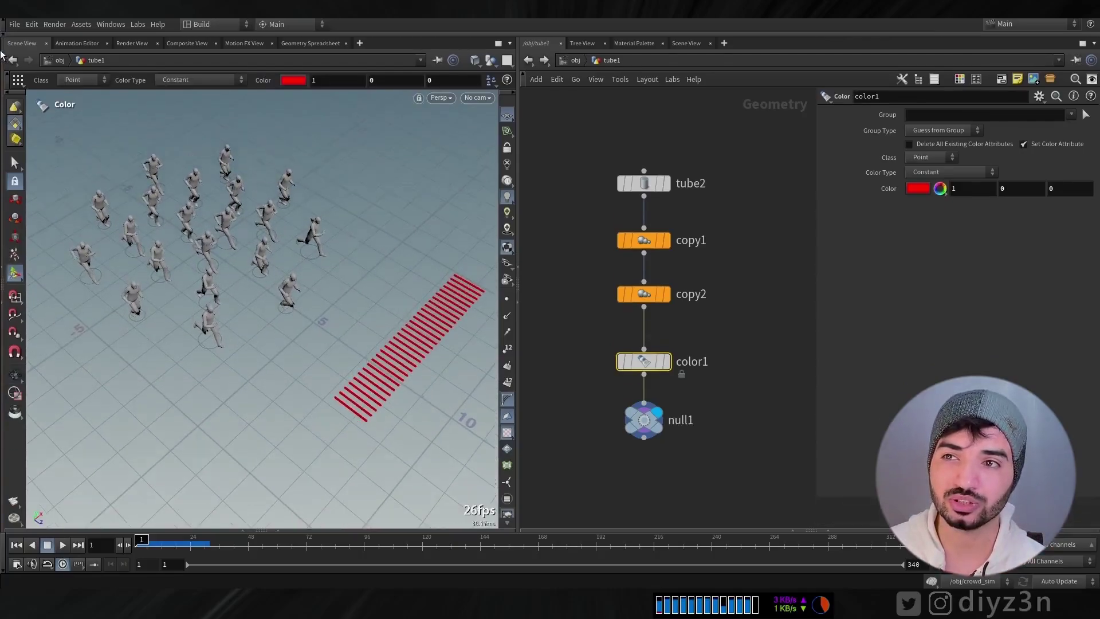
{"action": "mouse_move", "coordinate": [304, 301]}
{"action": "left_mouse_down"}
{"action": "mouse_move", "coordinate": [290, 307]}
{"action": "mouse_move", "coordinate": [302, 300]}
{"action": "left_mouse_up"}
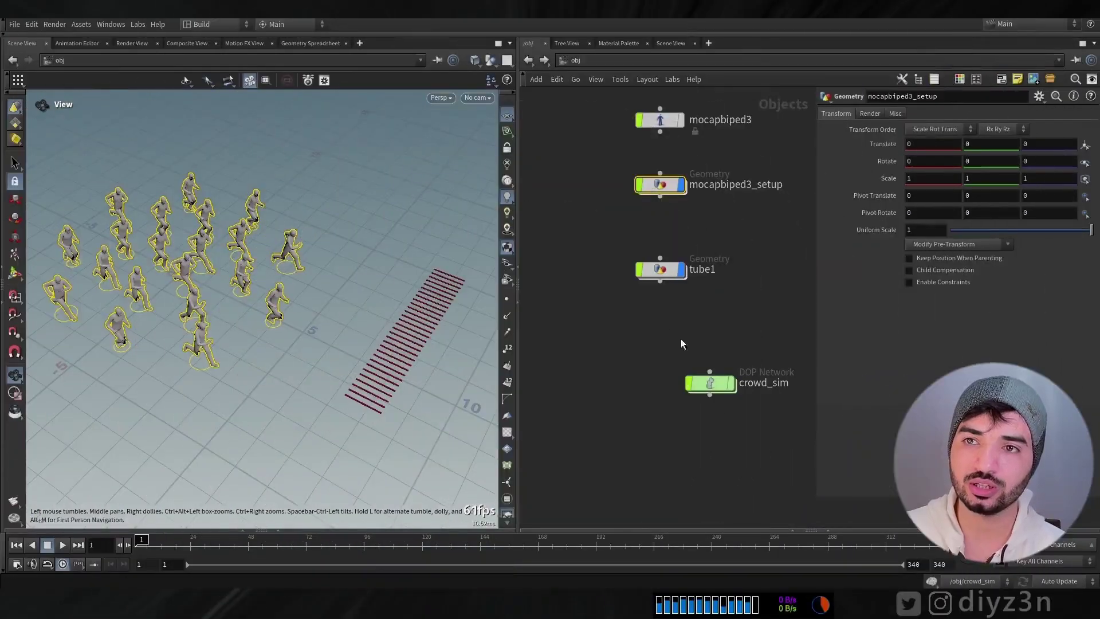
- Align crowd_sim directly under tube1 and hide both the tube1 and mocapbiped3_setup objects
{"action": "left_click_drag", "start_coordinate": [713, 384], "coordinate": [664, 348]}
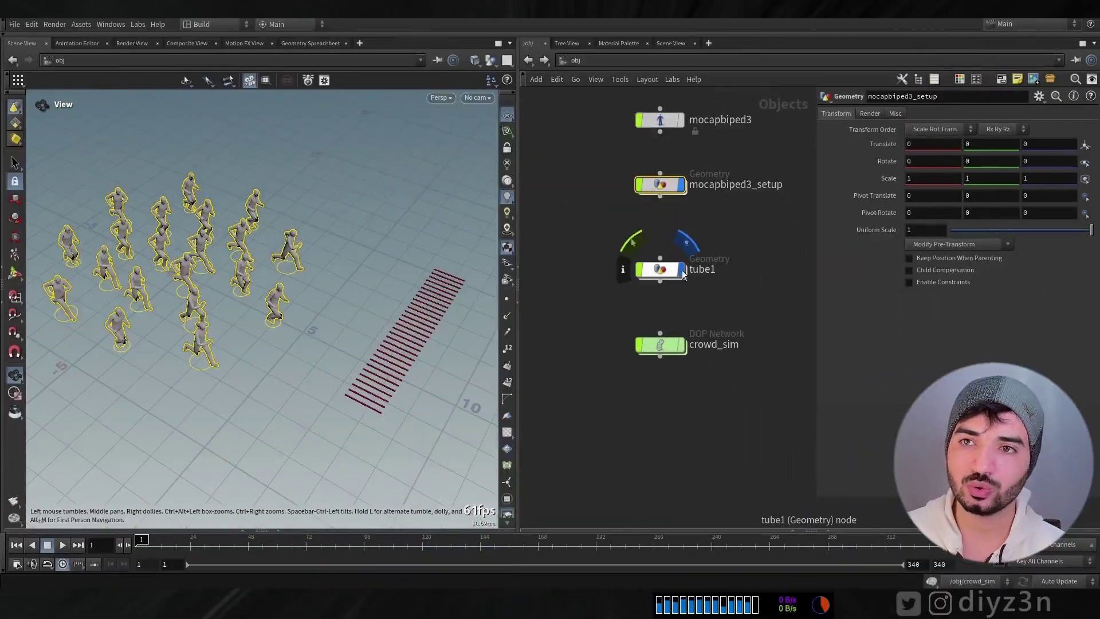
{"action": "left_click", "coordinate": [682, 269]}
{"action": "left_click", "coordinate": [682, 185]}
- Inside crowd_sim, insert a Merge node on the connection between merge_active_collisions and the multisolver
{"action": "double_click", "coordinate": [660, 350]}
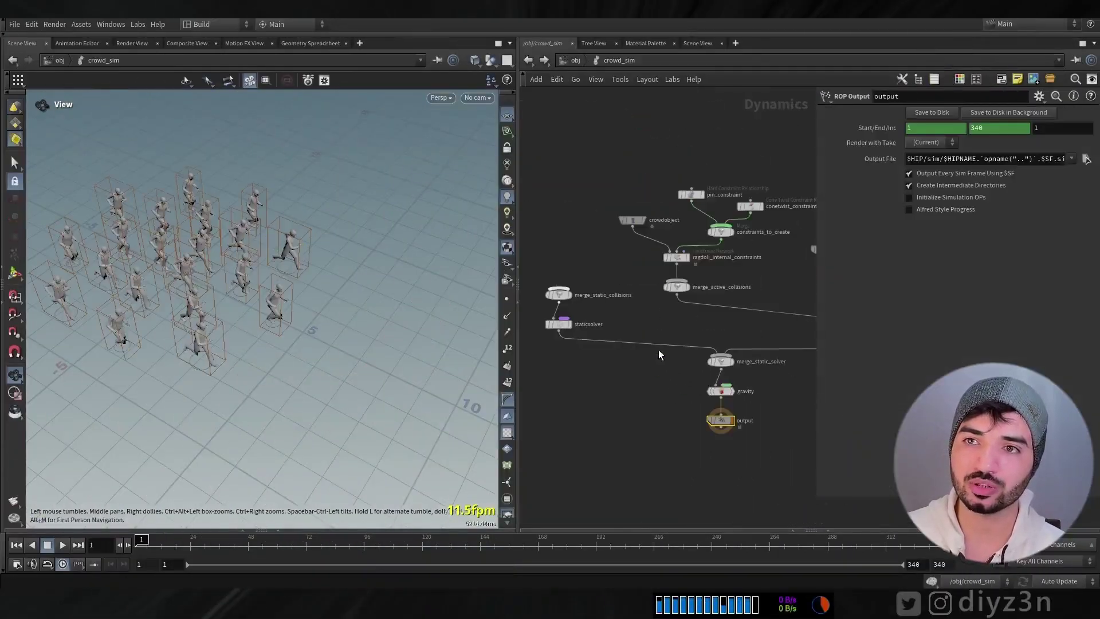
{"action": "scroll", "coordinate": [657, 343], "scroll_direction": "up", "scroll_amount": 2}
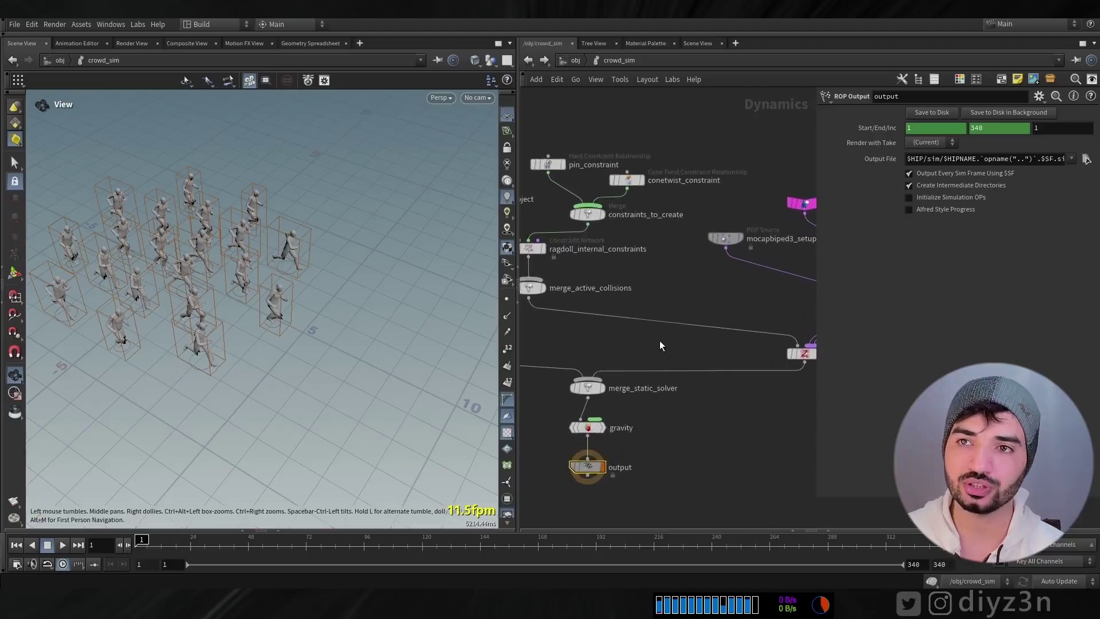
{"action": "key", "text": "Tab"}
{"action": "type", "text": "mer"}
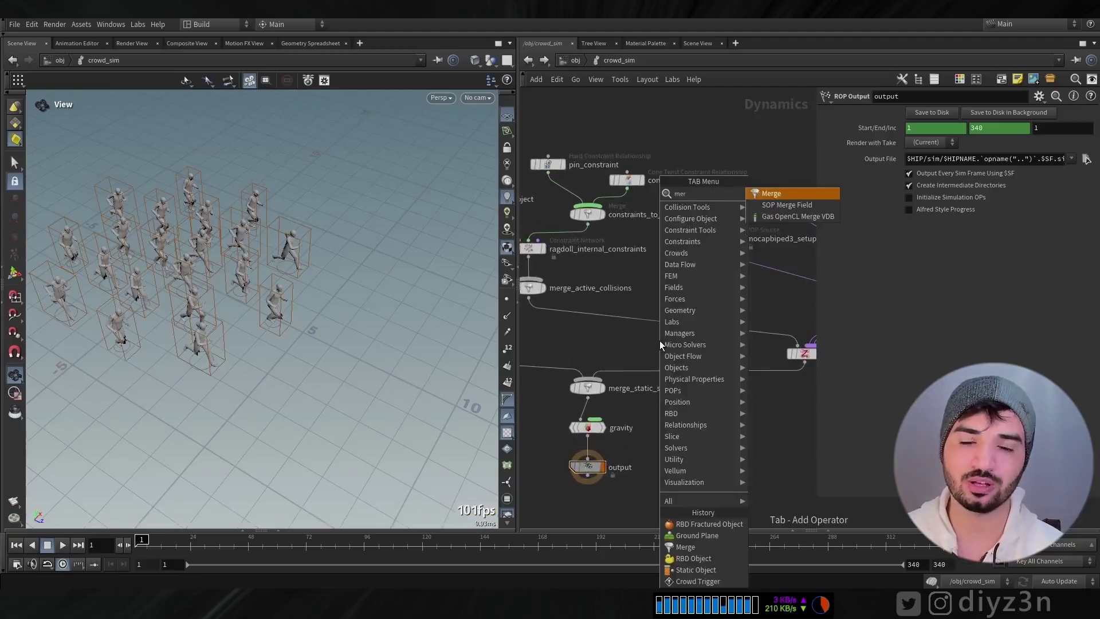
{"action": "left_click", "coordinate": [800, 193]}
{"action": "left_click", "coordinate": [627, 327]}
- Add an RBD Object node above merge1 and connect it as an input of that merge
{"action": "scroll", "coordinate": [672, 288], "scroll_direction": "up", "scroll_amount": 1}
{"action": "key", "text": "Tab"}
{"action": "type", "text": "rbd"}
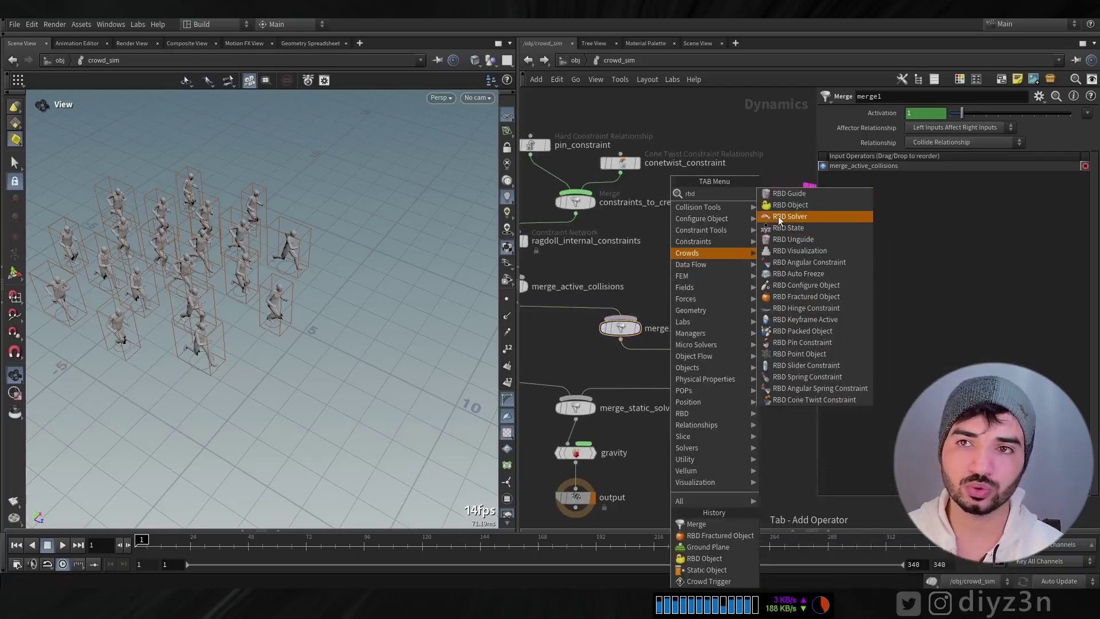
{"action": "left_click", "coordinate": [791, 205]}
{"action": "left_click", "coordinate": [656, 273]}
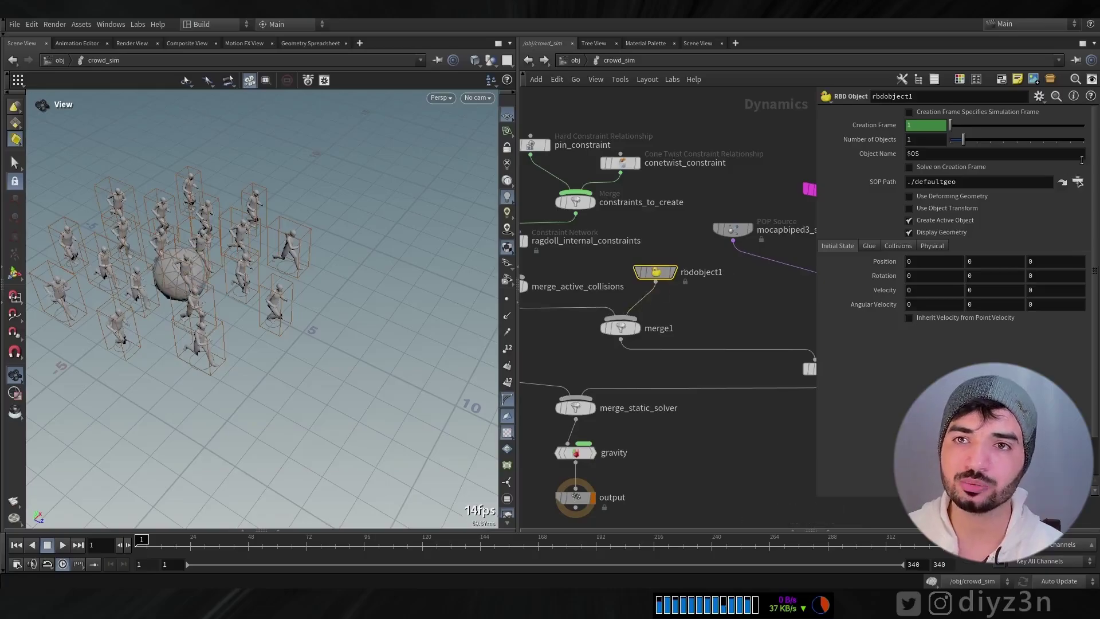
- Point rbdobject1's SOP path to null1 inside tube1, enable Use Deforming Geometry and Use Object Transform, and test playback
{"action": "left_click", "coordinate": [1077, 182]}
{"action": "left_click", "coordinate": [979, 129]}
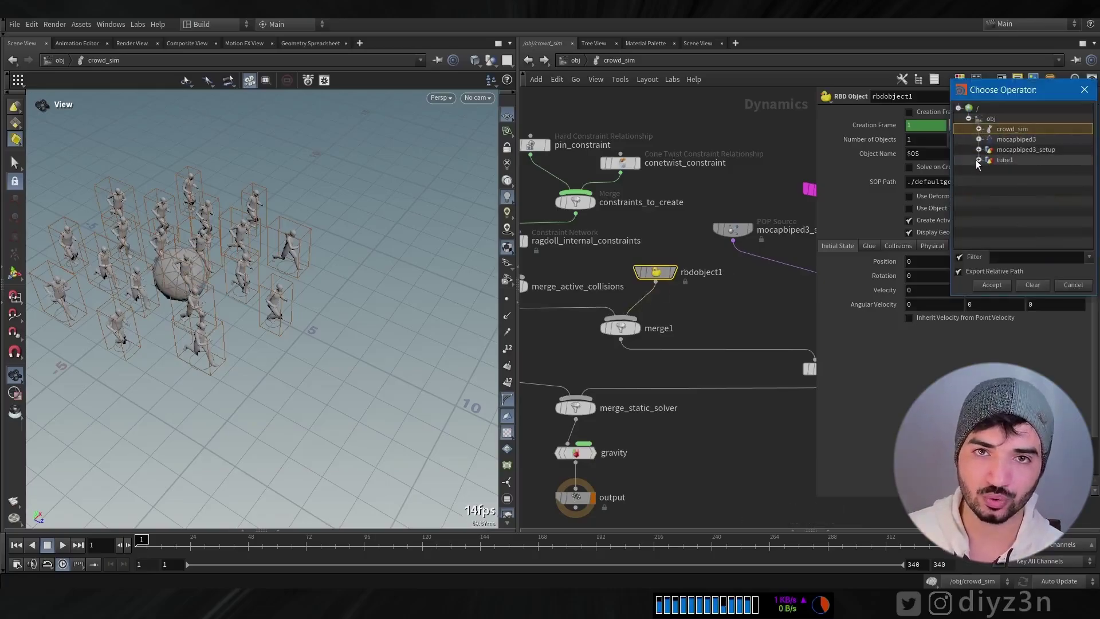
{"action": "double_click", "coordinate": [1014, 201]}
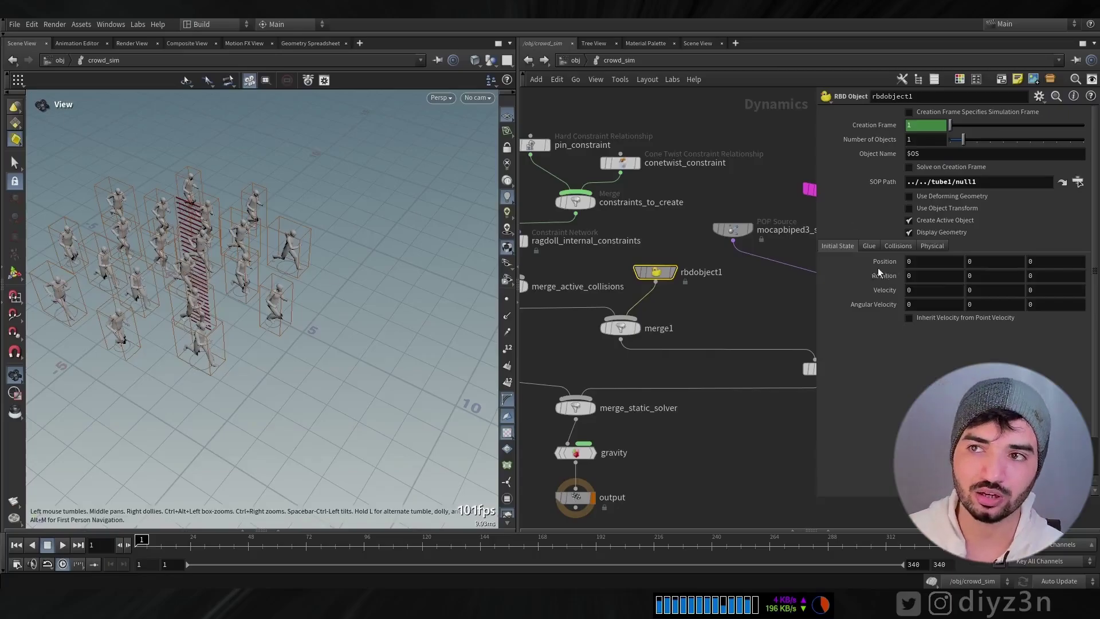
{"action": "left_click", "coordinate": [936, 208]}
{"action": "left_click", "coordinate": [935, 196]}
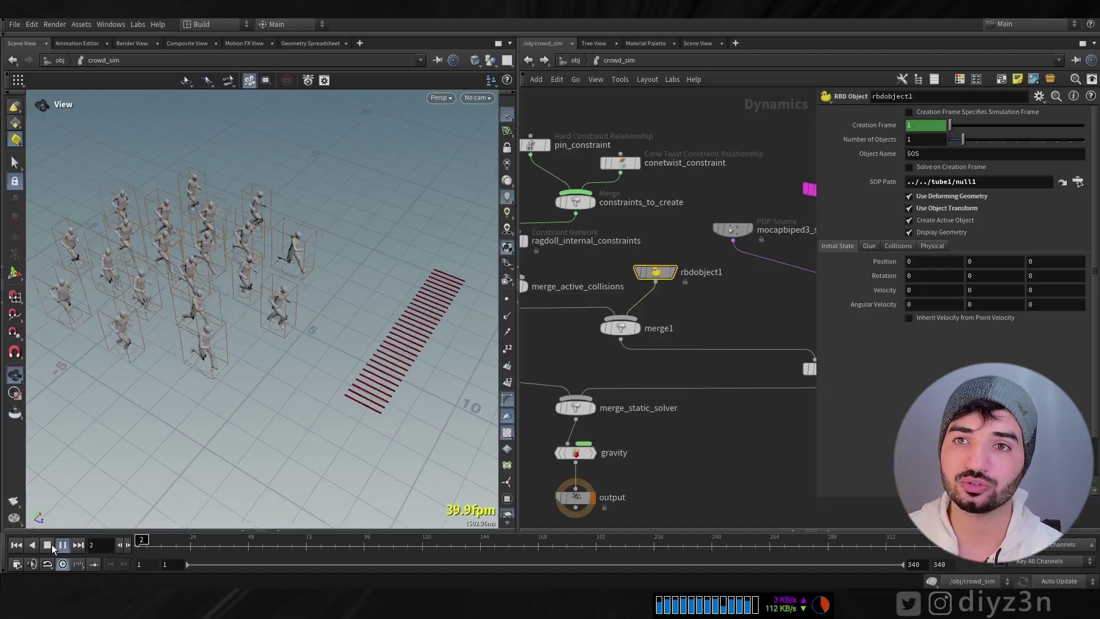
{"action": "left_click", "coordinate": [47, 545]}
{"action": "left_click", "coordinate": [14, 545]}
- Add a Ground Plane node to the crowd_sim network
{"action": "middle_click_drag", "start_coordinate": [573, 387], "coordinate": [823, 442]}
{"action": "left_click", "coordinate": [580, 278]}
{"action": "mouse_move", "coordinate": [589, 276]}
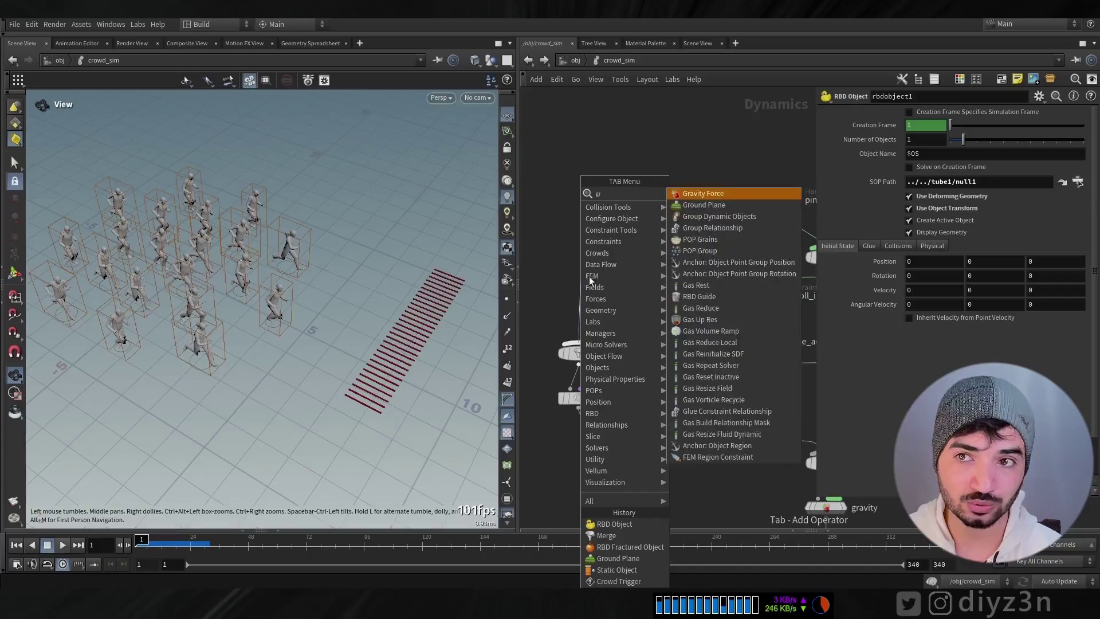
{"action": "left_click", "coordinate": [693, 207]}
{"action": "middle_click_drag", "start_coordinate": [649, 355], "coordinate": [455, 294]}
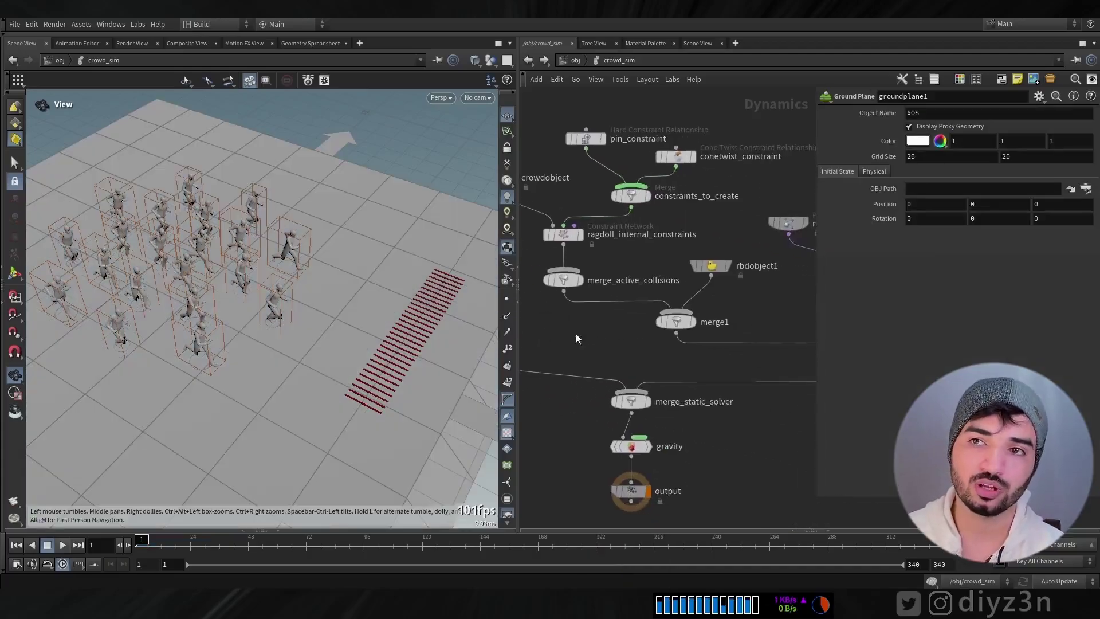
- Set rbdobject1's initial Z velocity to -20 and play the simulation from the first frame
{"action": "left_click", "coordinate": [712, 269]}
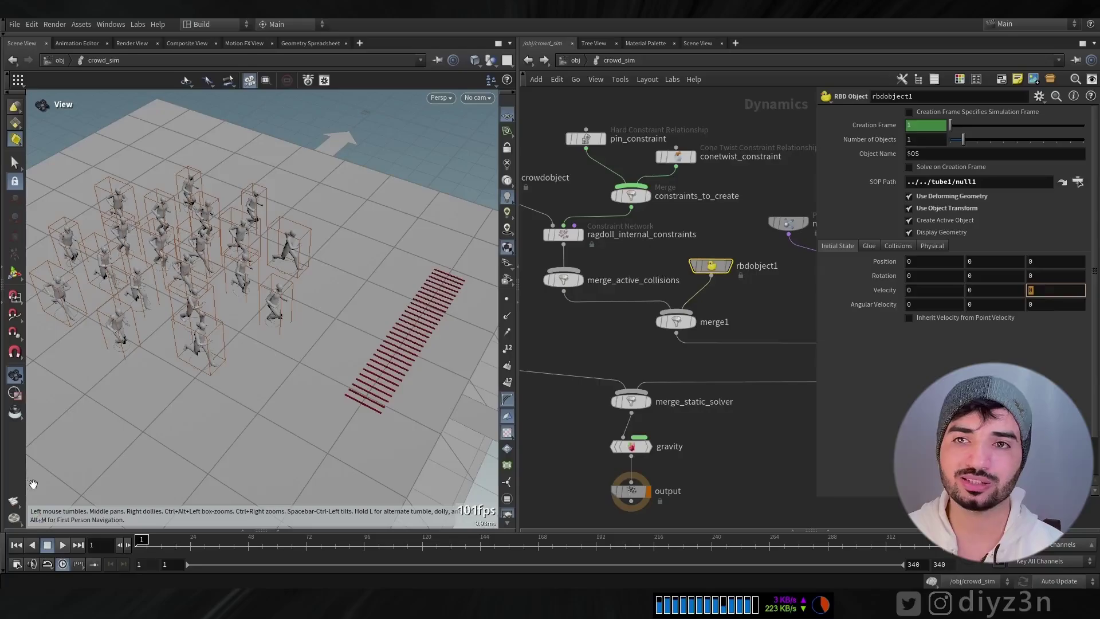
{"action": "left_click", "coordinate": [48, 544]}
{"action": "left_click", "coordinate": [19, 545]}
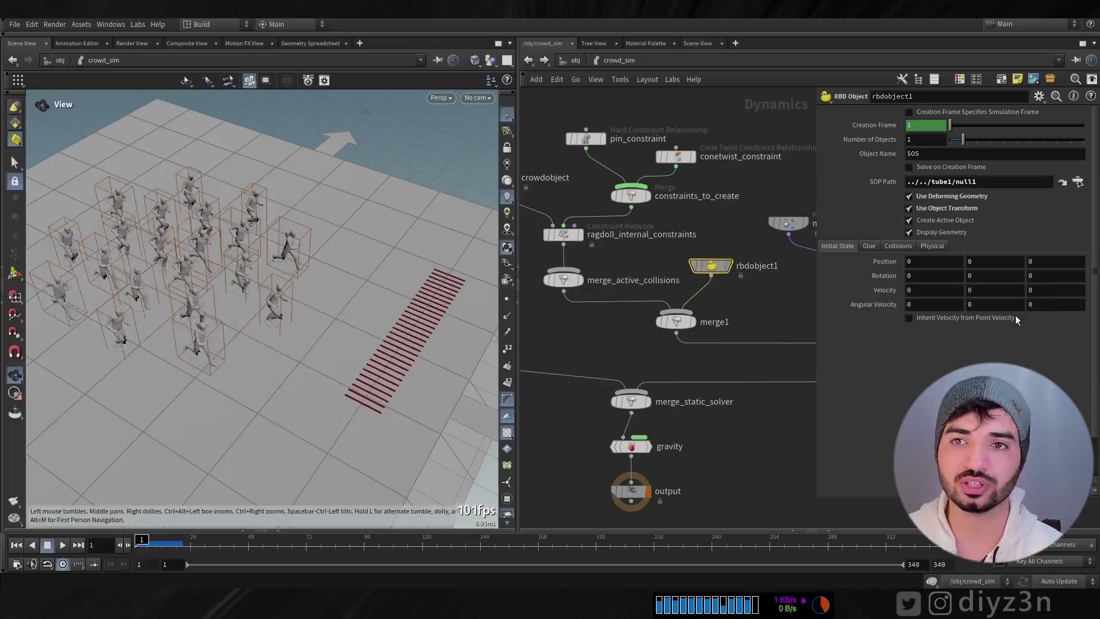
{"action": "key", "text": "Return"}
{"action": "left_click", "coordinate": [60, 548]}
{"action": "left_click", "coordinate": [57, 549]}
{"action": "left_click", "coordinate": [14, 548]}
- Set the run crowd state's RBD Ragdoll option to Animated Static and play the simulation to test it
{"action": "middle_click_drag", "start_coordinate": [743, 289], "coordinate": [581, 371]}
{"action": "left_click", "coordinate": [717, 267]}
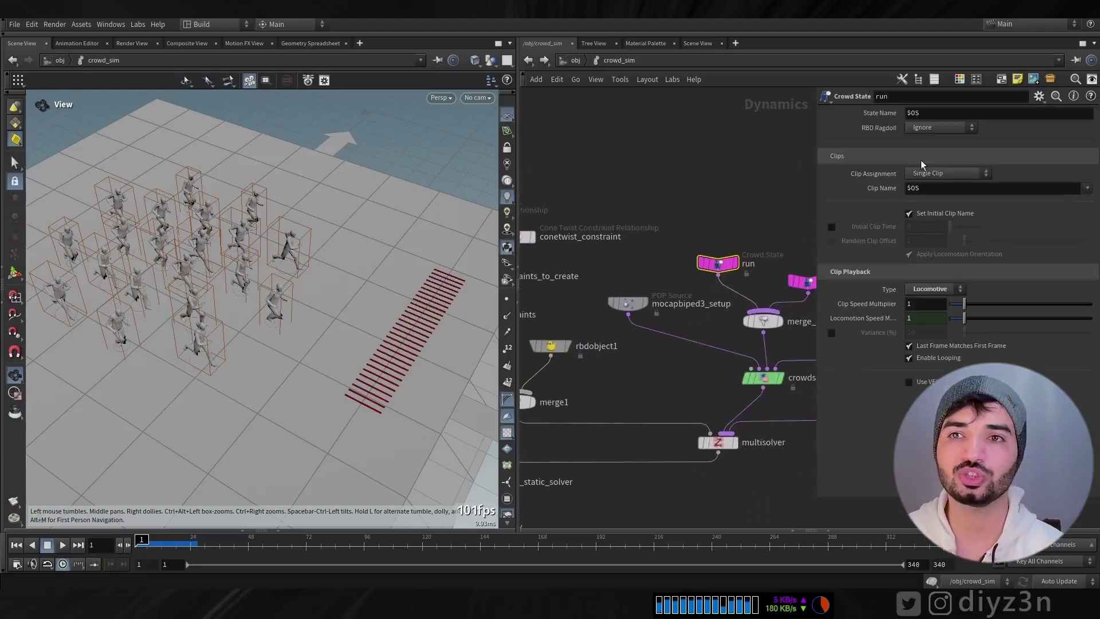
{"action": "left_click", "coordinate": [934, 150]}
{"action": "left_click", "coordinate": [63, 545]}
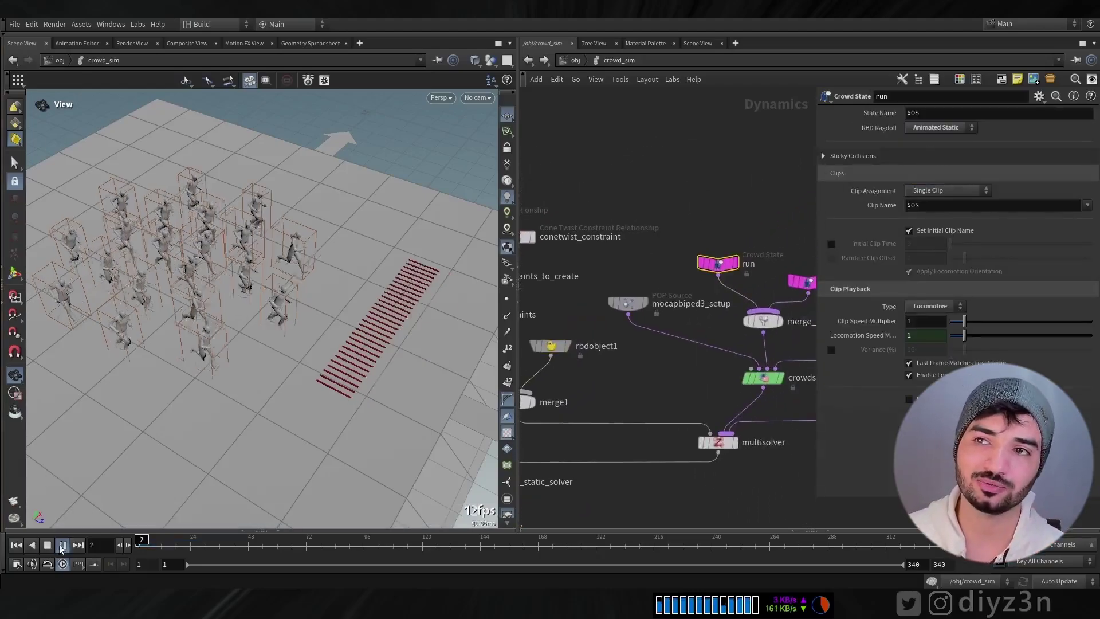
{"action": "left_click", "coordinate": [50, 548]}
{"action": "left_click_drag", "start_coordinate": [191, 549], "coordinate": [141, 547]}
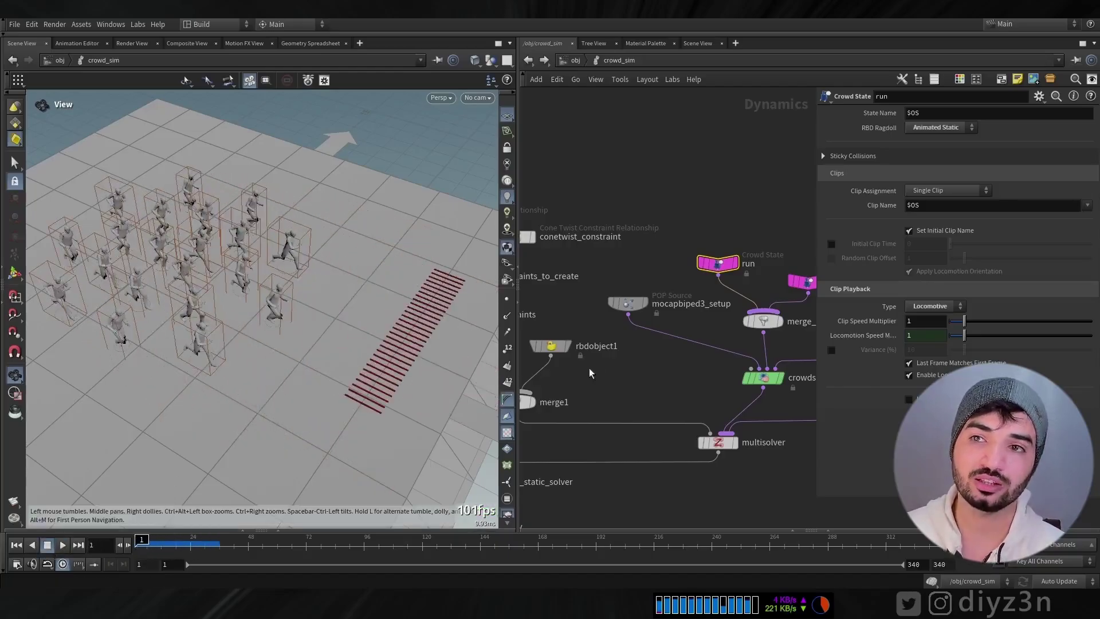
- Check the tube1 geometry used by rbdobject1, and add an RBD Fractured Object node connected as an input of merge1
{"action": "middle_click_drag", "start_coordinate": [589, 373], "coordinate": [691, 319]}
{"action": "scroll", "coordinate": [693, 324], "scroll_direction": "up", "scroll_amount": 3}
{"action": "left_click", "coordinate": [638, 275]}
{"action": "left_click", "coordinate": [1077, 181]}
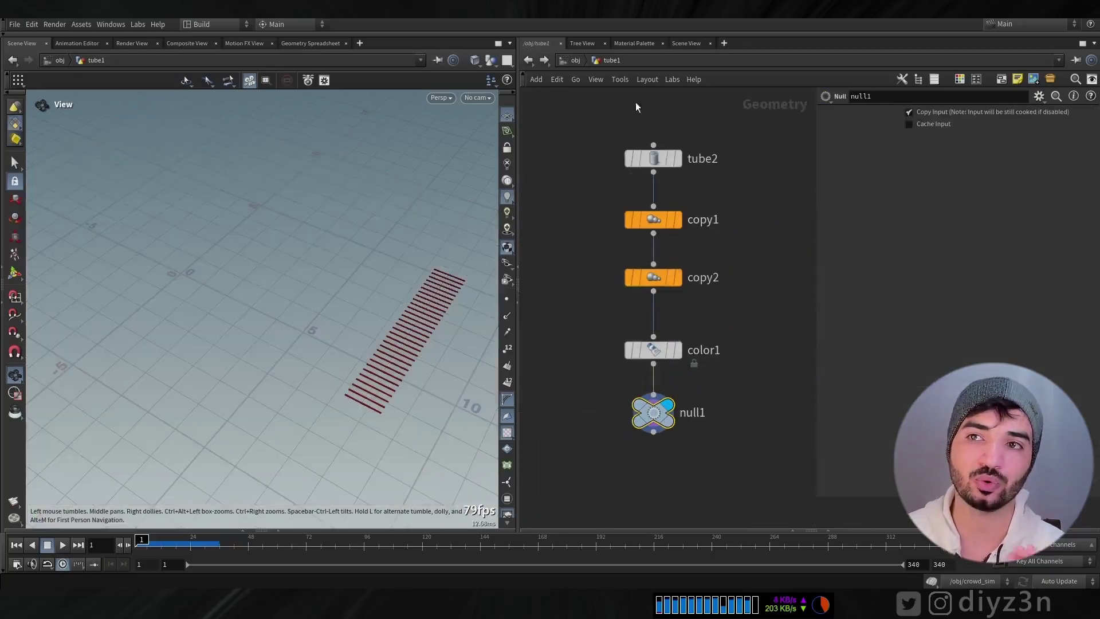
{"action": "left_click", "coordinate": [527, 60]}
{"action": "key", "text": "Tab"}
{"action": "mouse_move", "coordinate": [720, 416]}
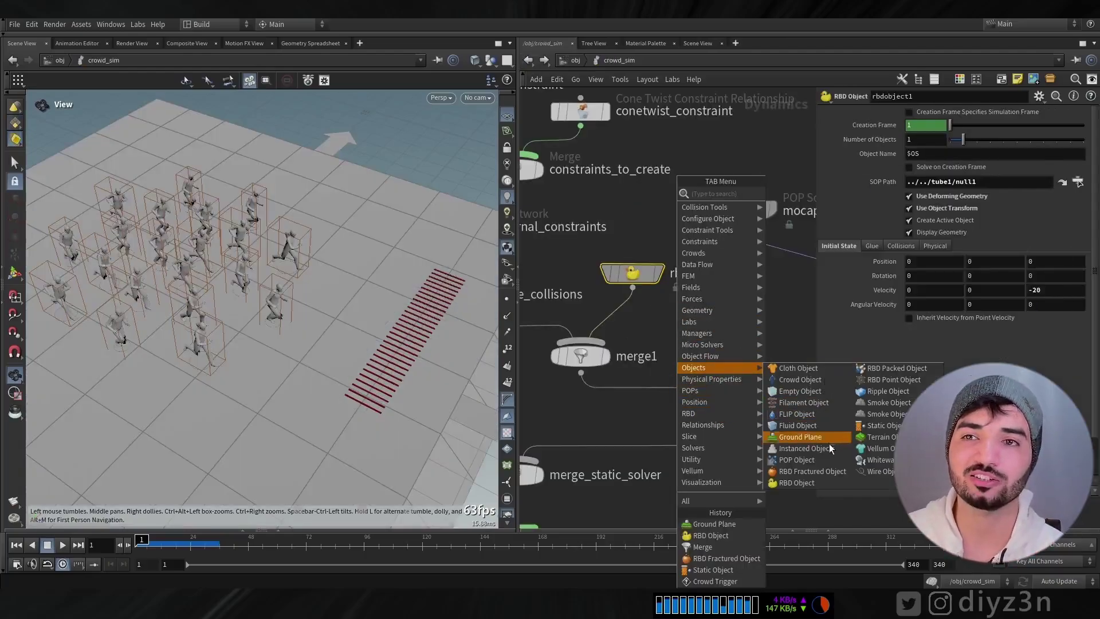
{"action": "left_click", "coordinate": [830, 443]}
{"action": "left_click", "coordinate": [689, 309]}
{"action": "left_click_drag", "start_coordinate": [690, 322], "coordinate": [595, 342]}
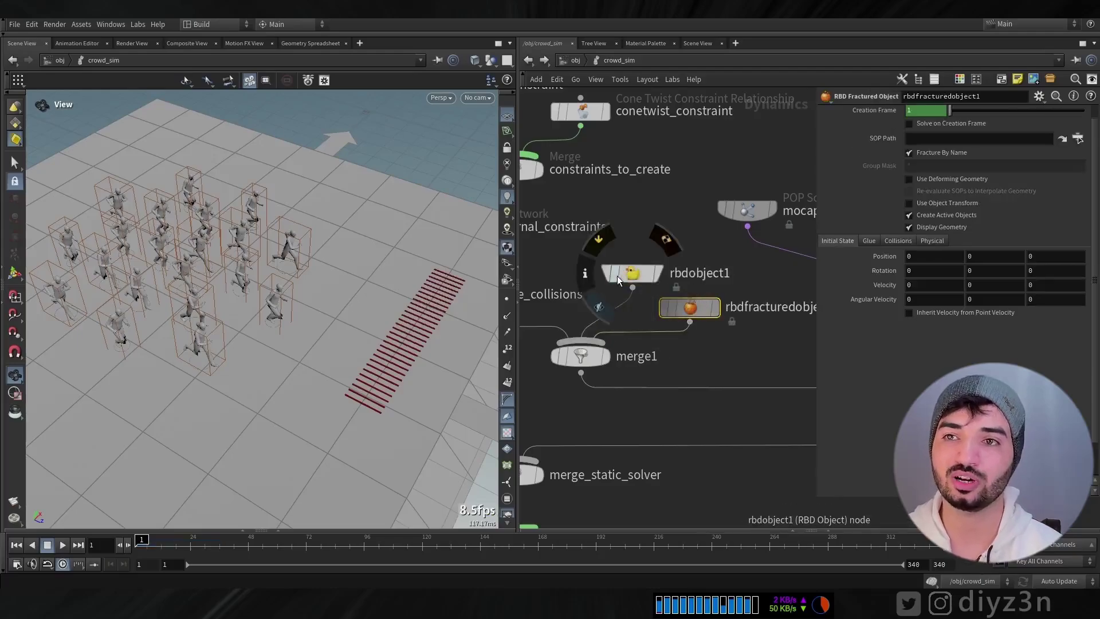
- Replace rbdobject1 with rbdfracturedobject1, using SOP path ../../tube1/null1 with Use Deforming Geometry and Use Object Transform enabled, and test playback
{"action": "left_click", "coordinate": [627, 274]}
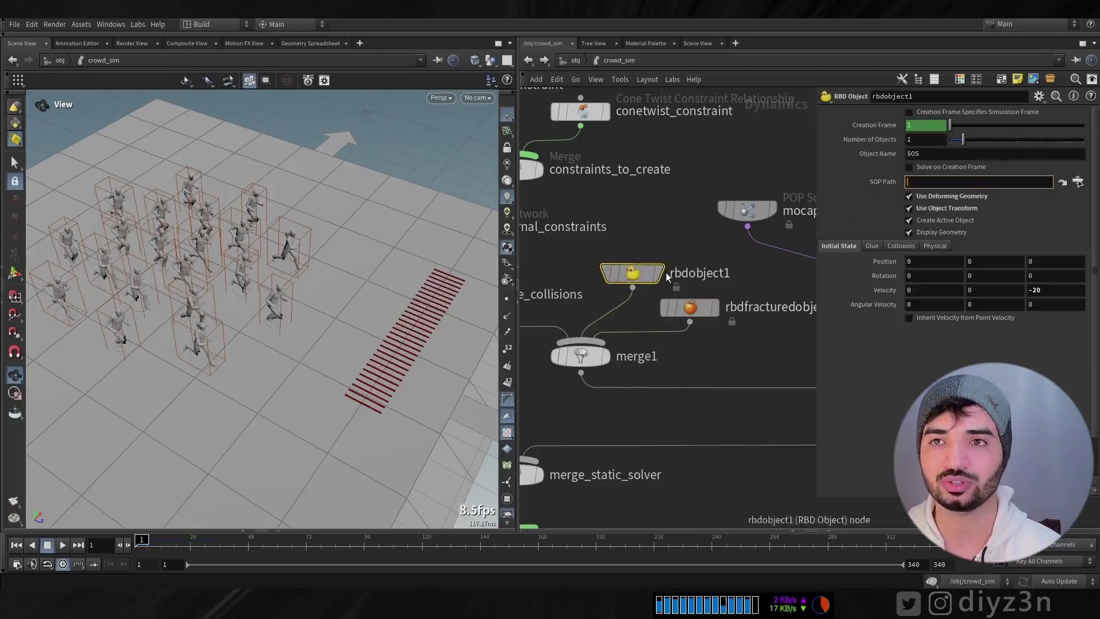
{"action": "key", "text": "Delete"}
{"action": "left_click_drag", "start_coordinate": [690, 307], "coordinate": [643, 266]}
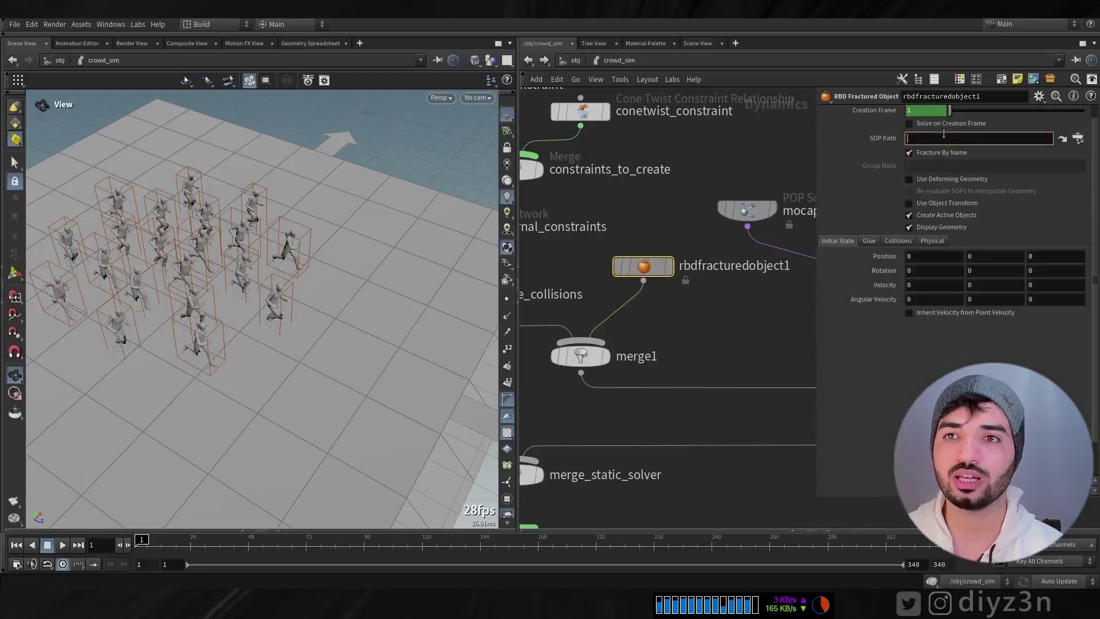
{"action": "left_click", "coordinate": [909, 179]}
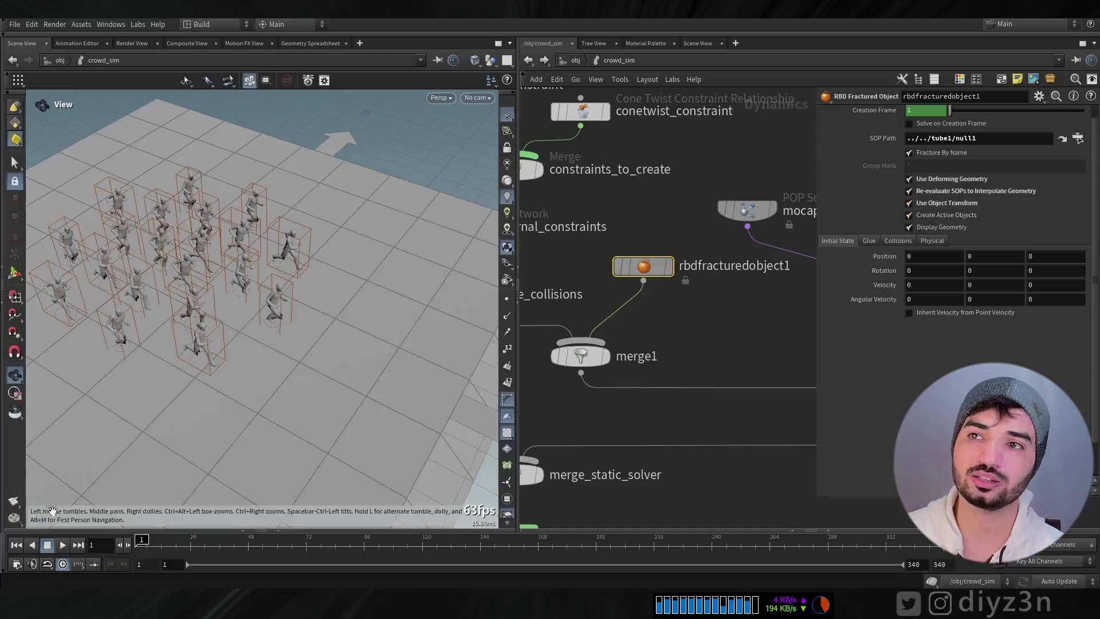
{"action": "left_click", "coordinate": [63, 544]}
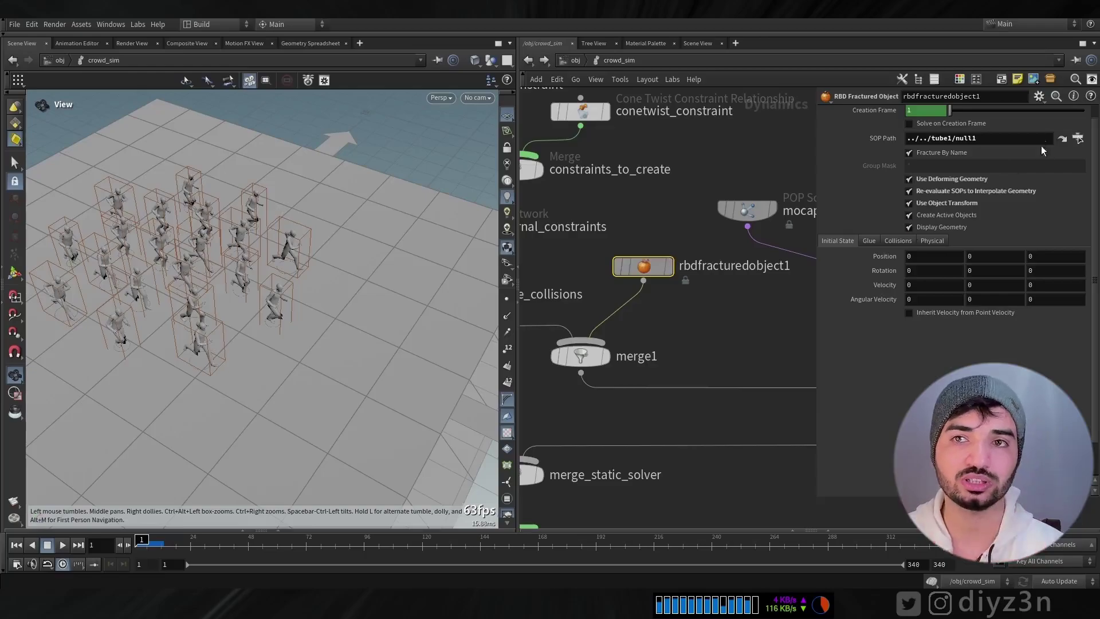
- Inside tube1, insert an RBD Configure node between copy2 and color1, and return to crowd_sim
{"action": "left_click", "coordinate": [1064, 136]}
{"action": "middle_click_drag", "start_coordinate": [703, 491], "coordinate": [700, 434]}
{"action": "left_click_drag", "start_coordinate": [700, 435], "coordinate": [662, 387]}
{"action": "key", "text": "Tab"}
{"action": "type", "text": "rbd"}
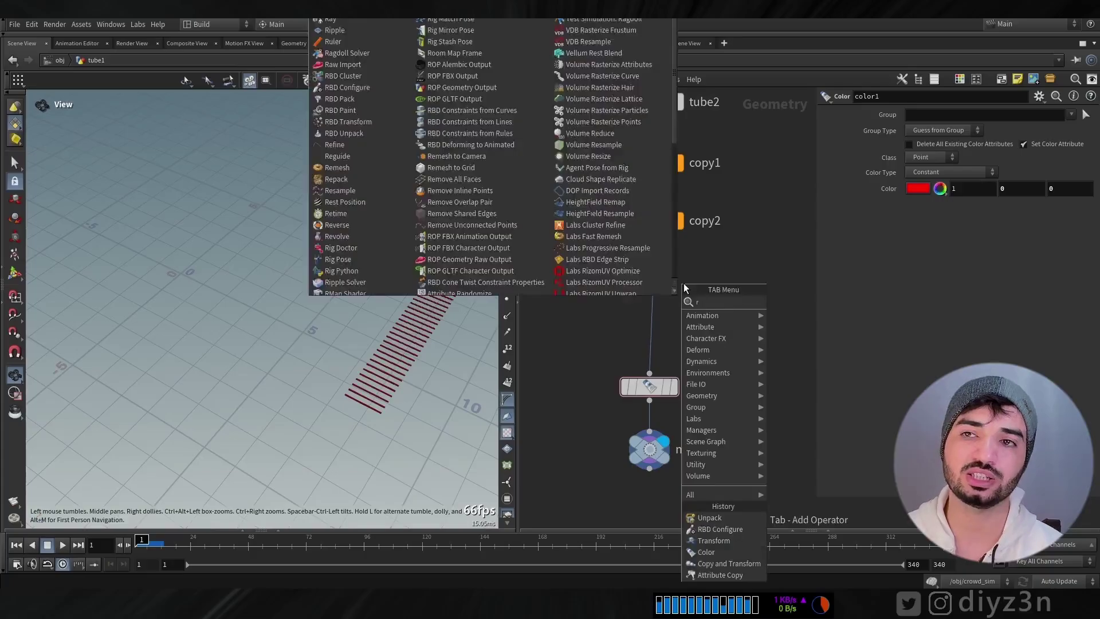
{"action": "left_click", "coordinate": [809, 20]}
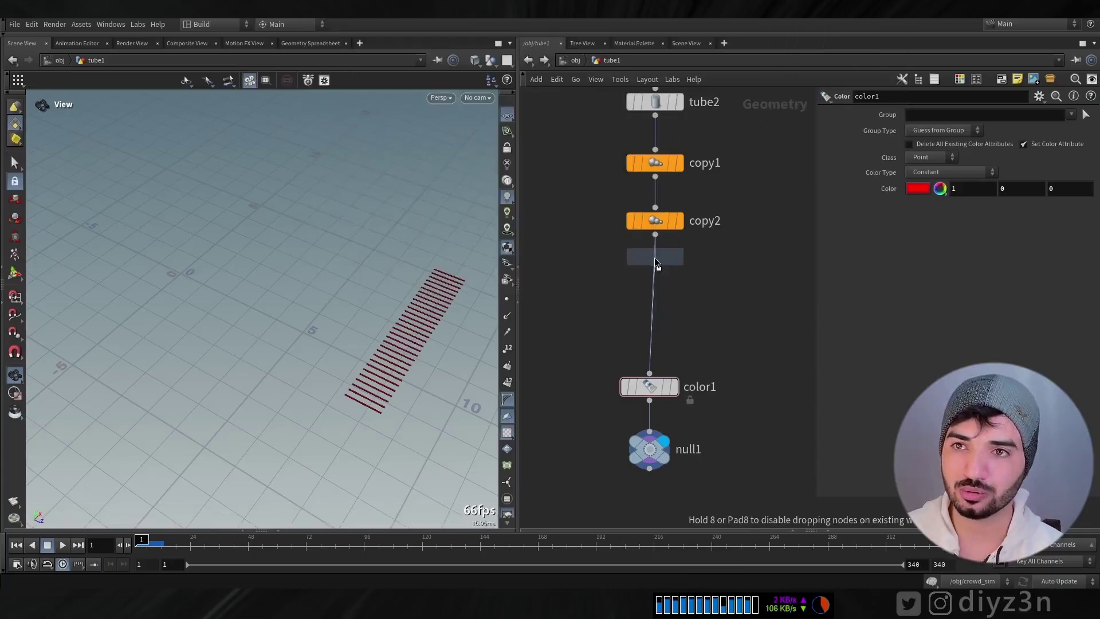
{"action": "left_click", "coordinate": [654, 256]}
{"action": "left_click", "coordinate": [531, 60]}
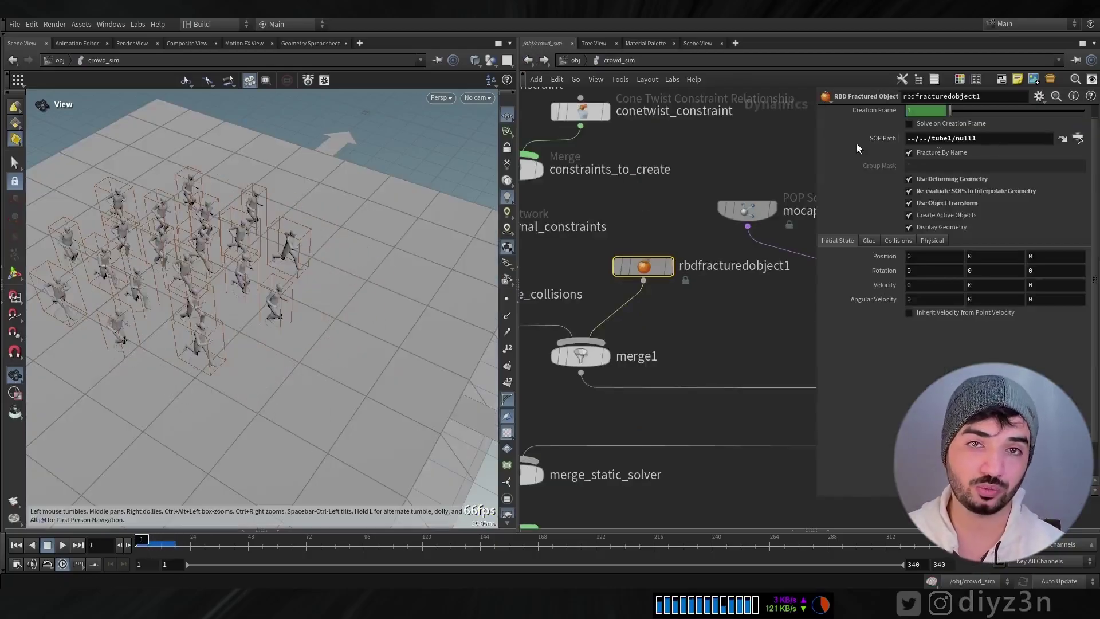
- Insert an Unpack node between rbdconfigure1 and color1 in tube1's network, and return to crowd_sim
{"action": "left_click", "coordinate": [544, 61]}
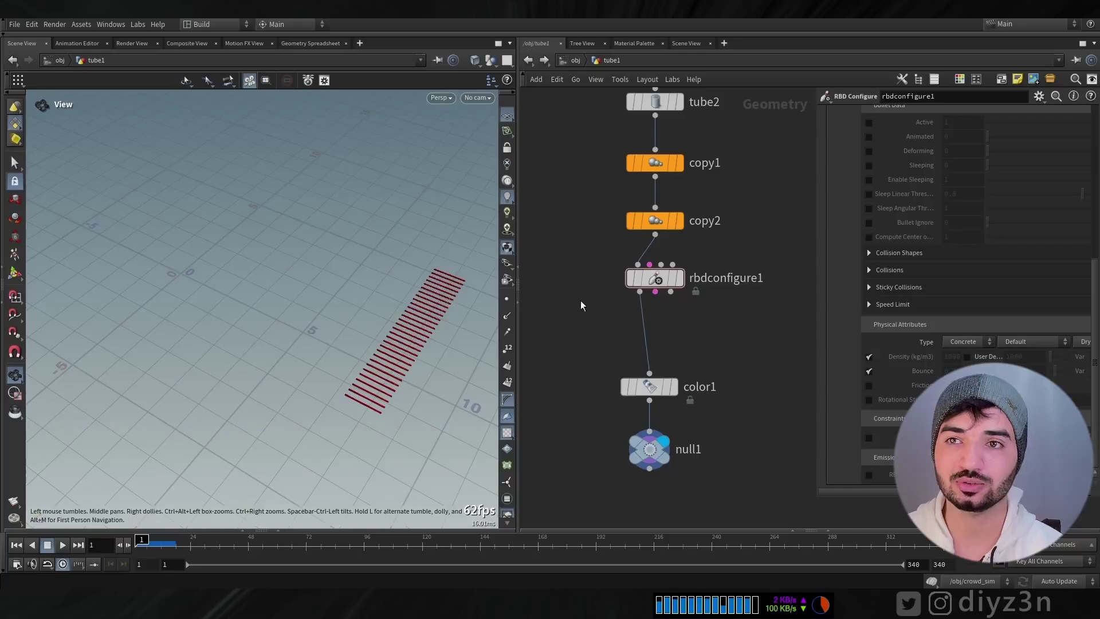
{"action": "middle_click", "coordinate": [659, 279]}
{"action": "key", "text": "Tab"}
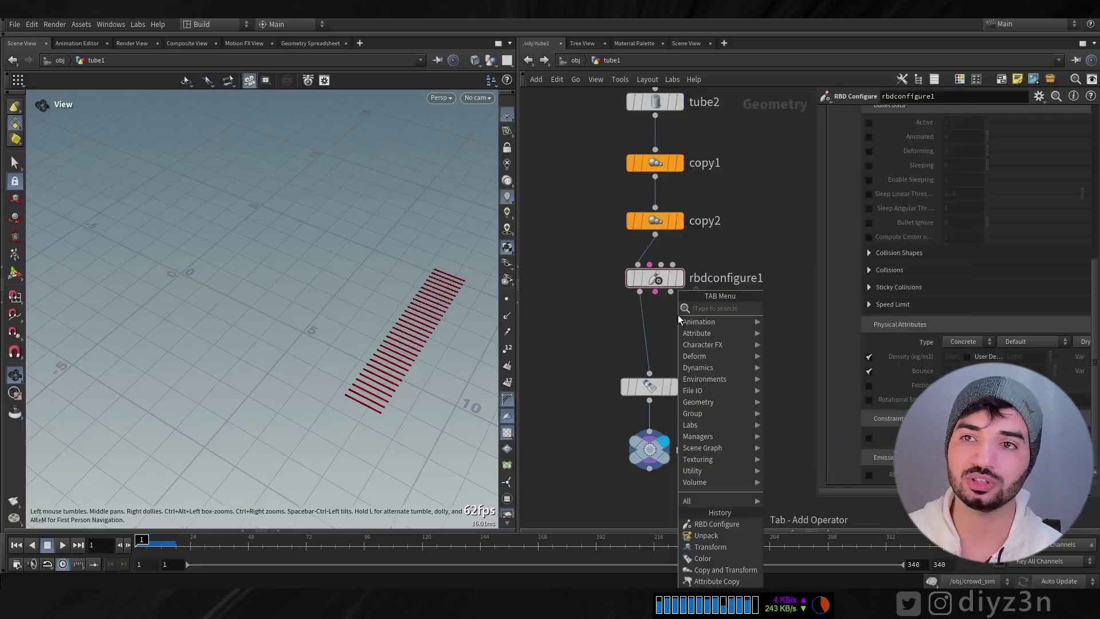
{"action": "type", "text": "un"}
{"action": "left_click", "coordinate": [812, 22]}
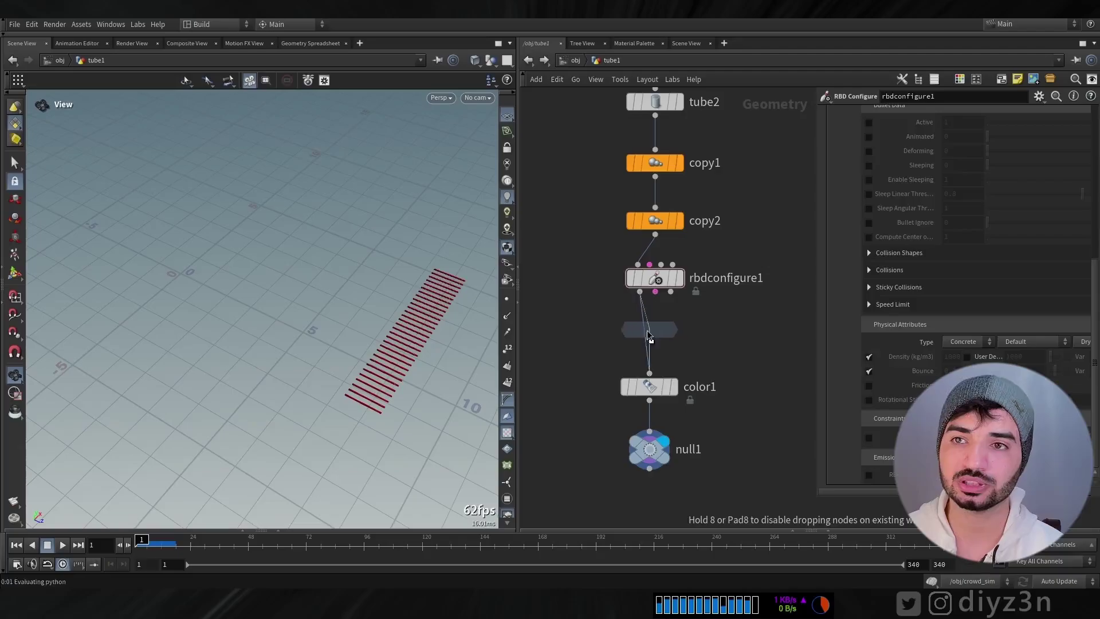
{"action": "left_click", "coordinate": [649, 336]}
{"action": "left_click", "coordinate": [531, 60]}
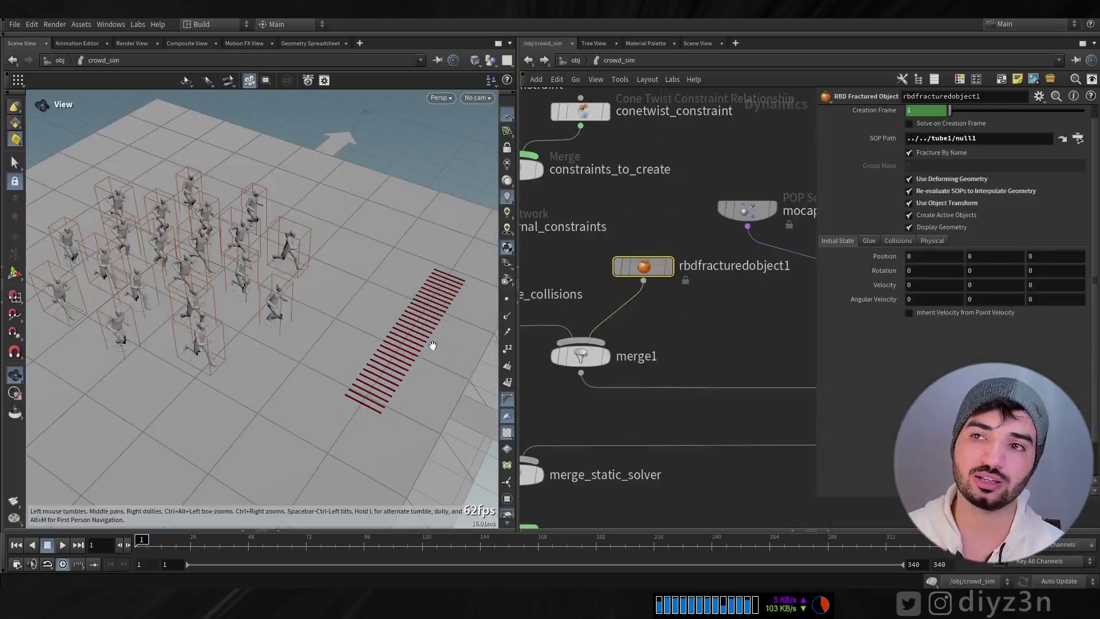
- Set rbdfracturedobject1's initial Z velocity to -20, and play and scrub the simulation to check the tubes' motion
{"action": "left_click", "coordinate": [63, 546]}
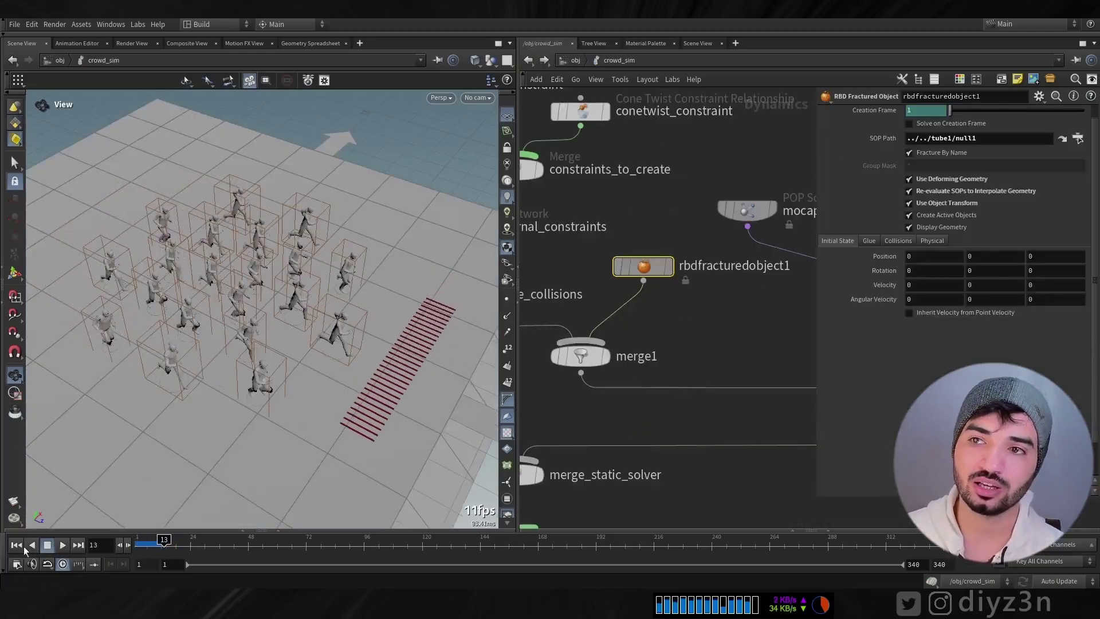
{"action": "left_click", "coordinate": [1033, 284]}
{"action": "type", "text": "-2"}
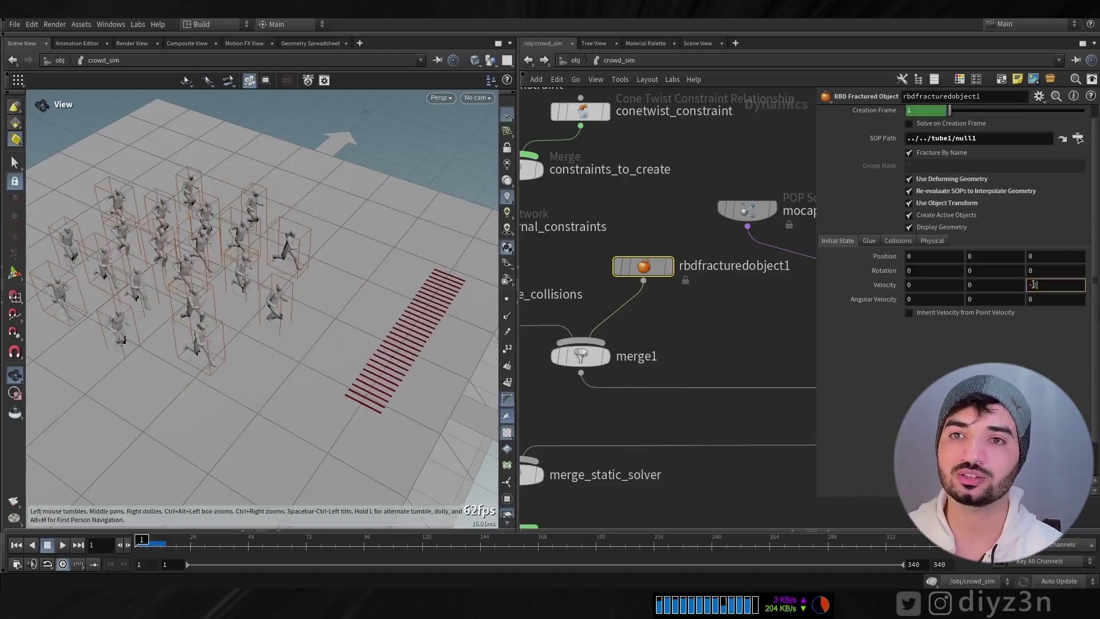
{"action": "type", "text": "0"}
{"action": "key", "text": "Return"}
{"action": "left_click", "coordinate": [62, 545]}
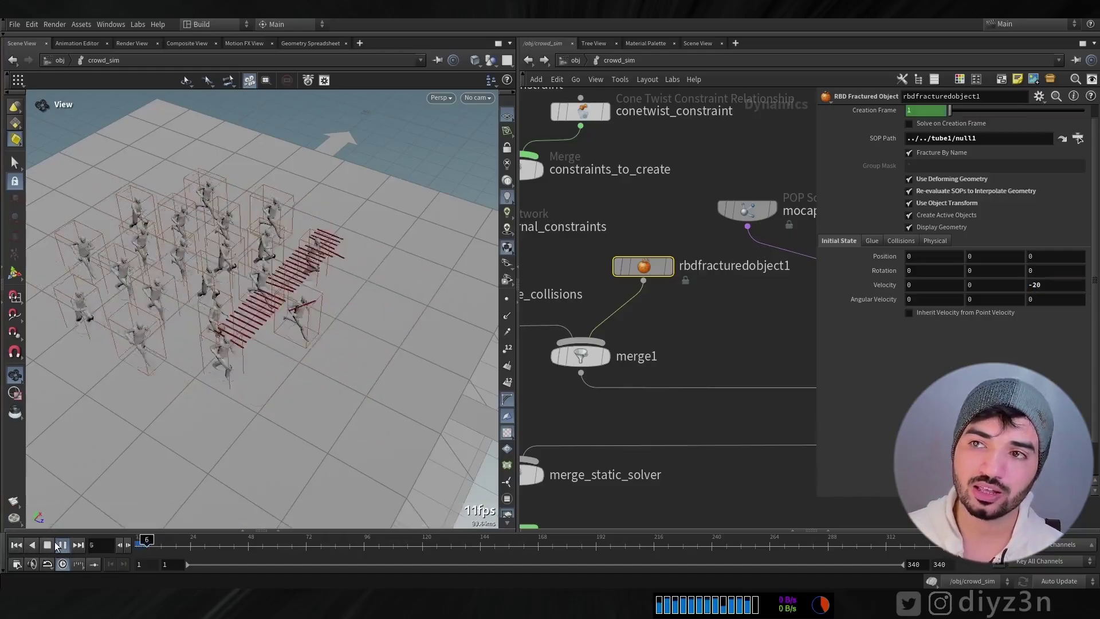
{"action": "left_click", "coordinate": [60, 544]}
{"action": "left_click_drag", "start_coordinate": [200, 547], "coordinate": [167, 549]}
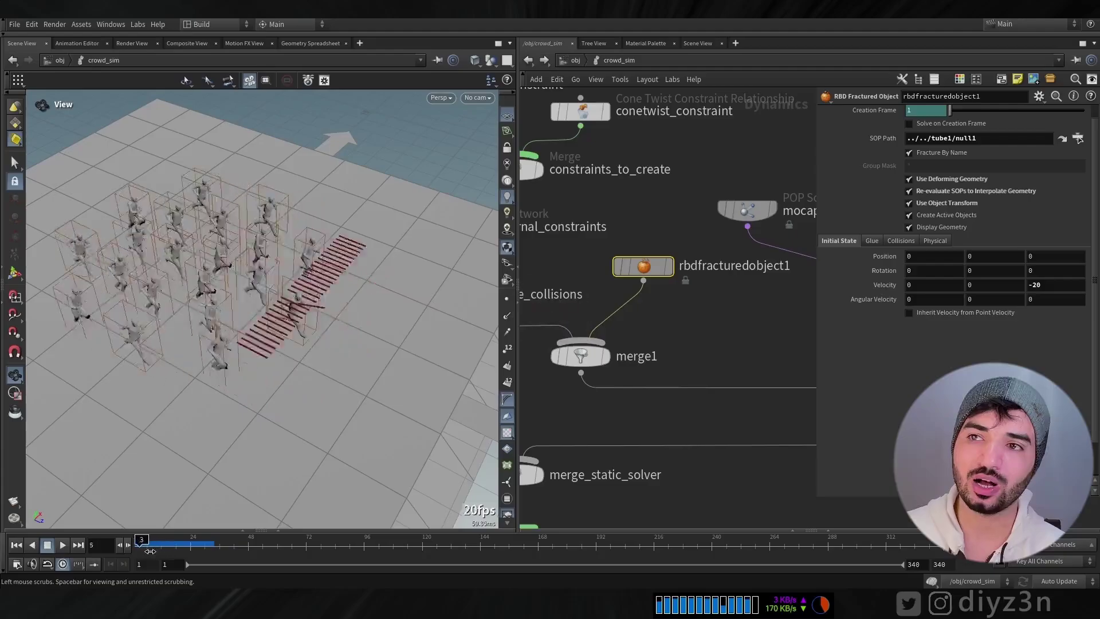
- Add a Crowd Transition node above merge_transitions, connected to it, with input state run and output state ragdoll
{"action": "middle_click_drag", "start_coordinate": [686, 277], "coordinate": [544, 292]}
{"action": "middle_click_drag", "start_coordinate": [736, 307], "coordinate": [573, 337]}
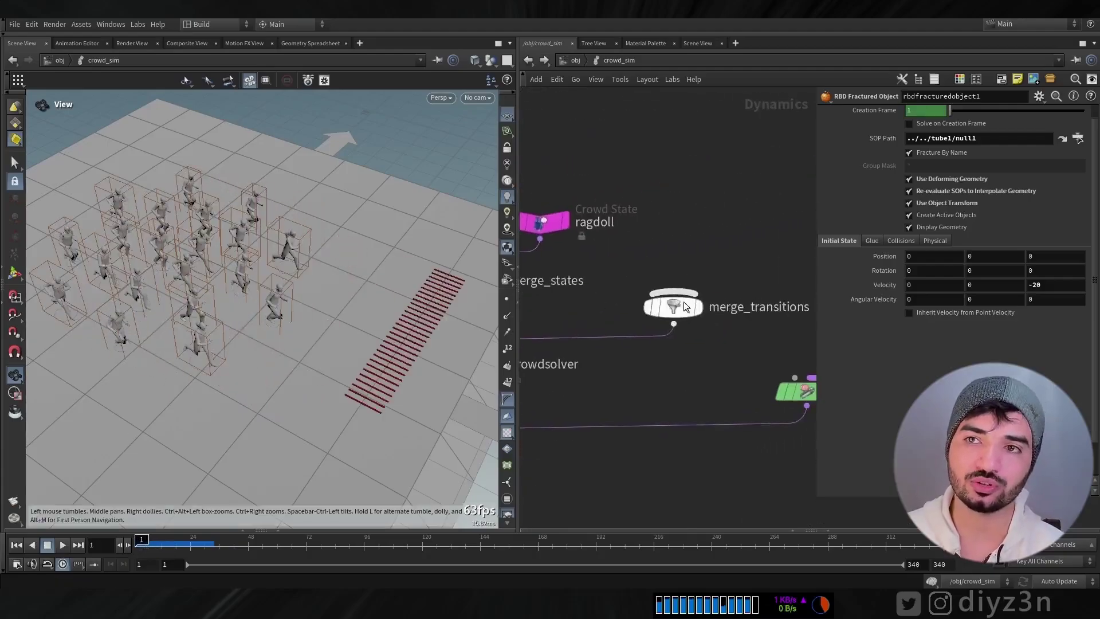
{"action": "left_click", "coordinate": [674, 292]}
{"action": "key", "text": "Tab"}
{"action": "type", "text": "t"}
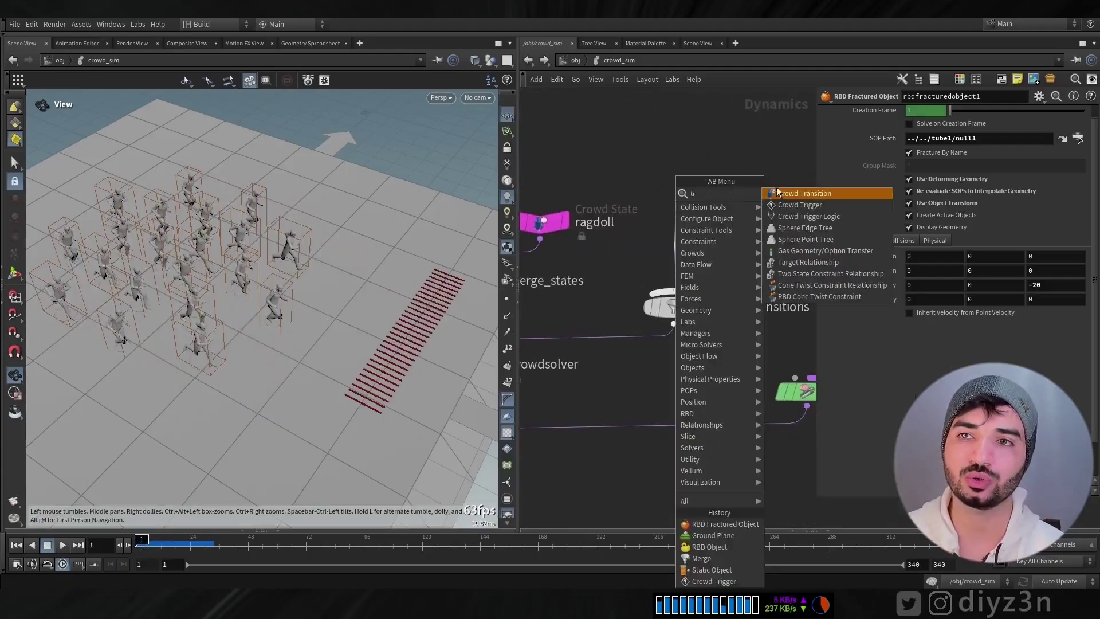
{"action": "key", "text": "Return"}
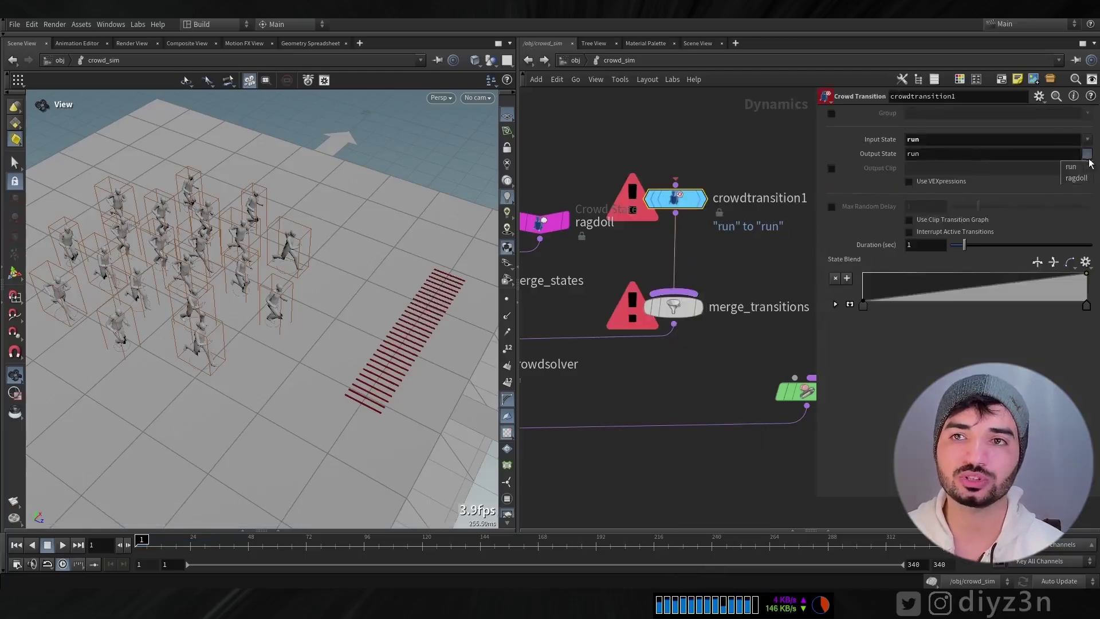
{"action": "left_click_drag", "start_coordinate": [676, 199], "coordinate": [673, 257]}
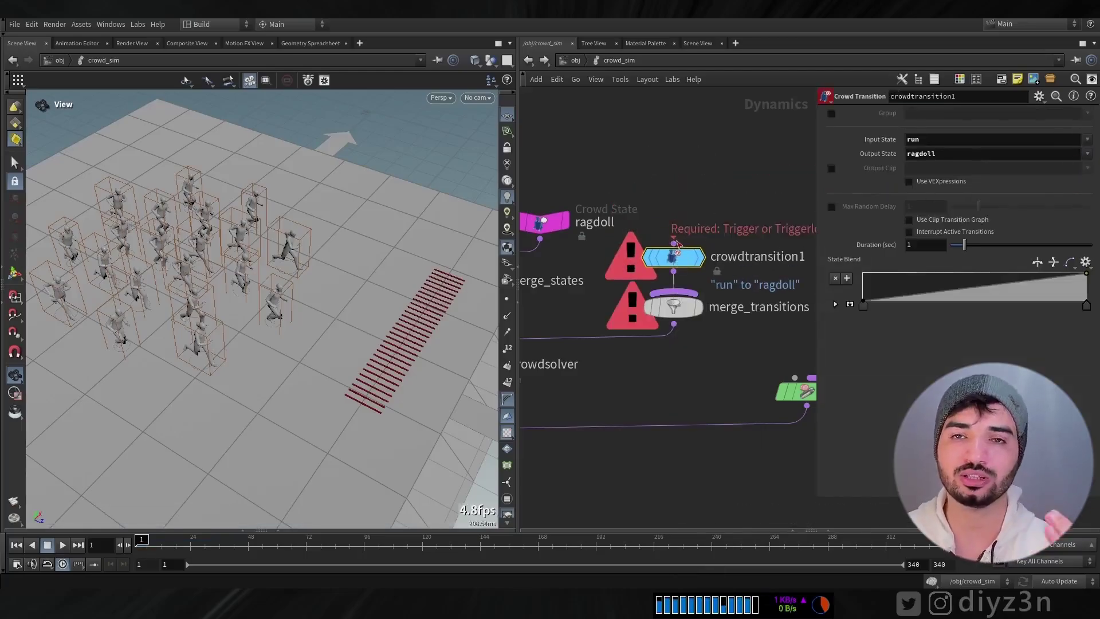
- Add a Crowd Trigger node above crowdtransition1 and connect it as the transition's trigger input
{"action": "left_click", "coordinate": [674, 243]}
{"action": "key", "text": "Tab"}
{"action": "type", "text": "trig"}
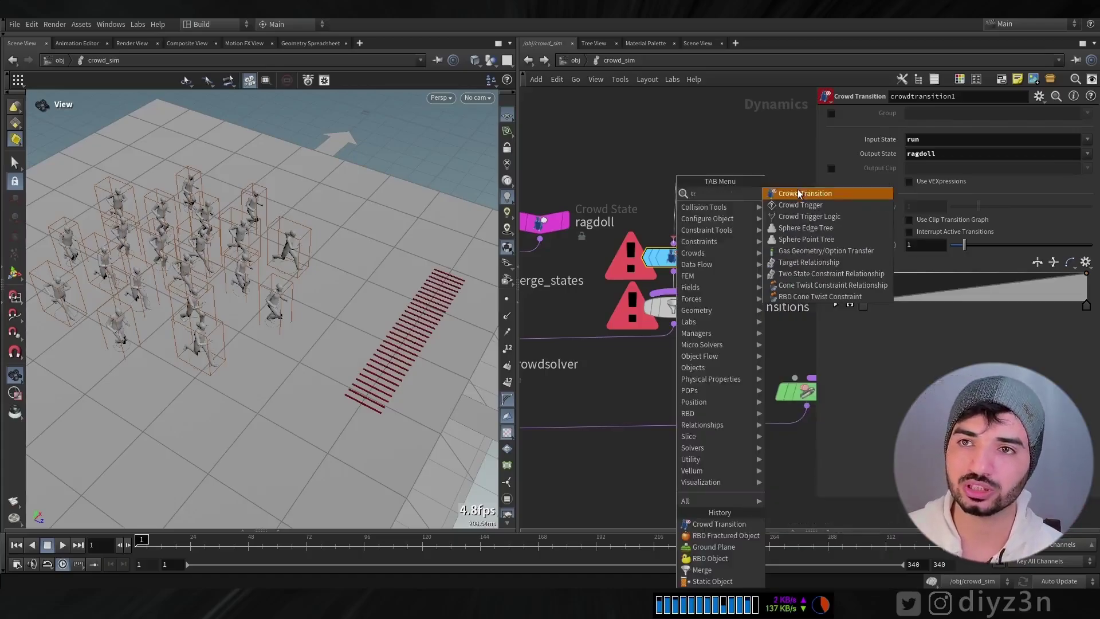
{"action": "key", "text": "Return"}
{"action": "left_click_drag", "start_coordinate": [676, 183], "coordinate": [673, 182]}
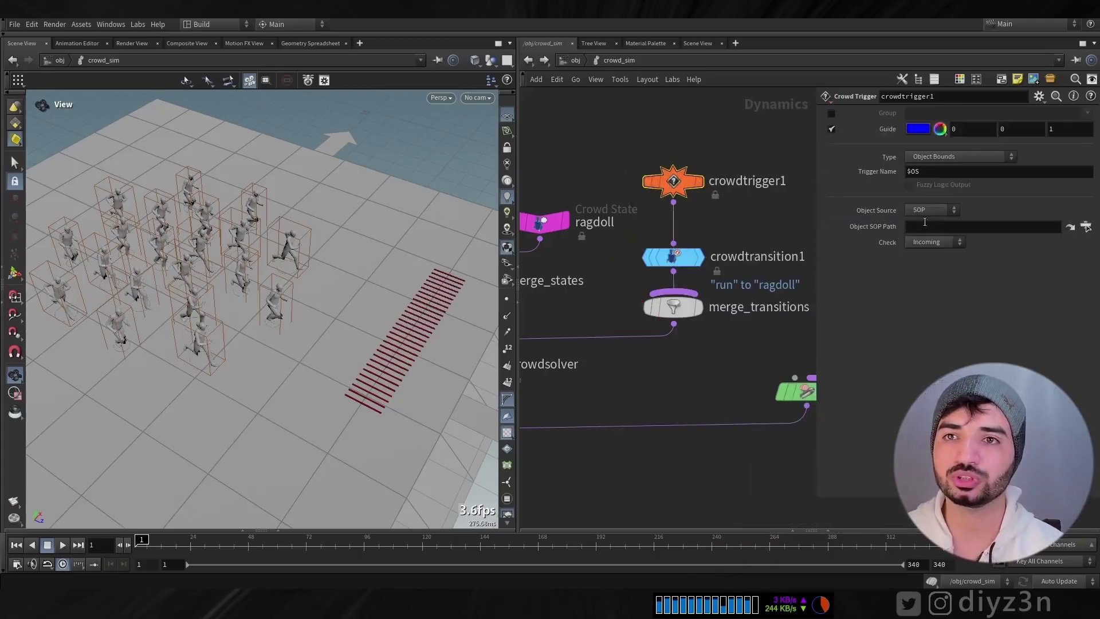
- Set crowdtrigger1's type to RBD Impact Data with piece* as the DOP impact objects
{"action": "left_click", "coordinate": [952, 158]}
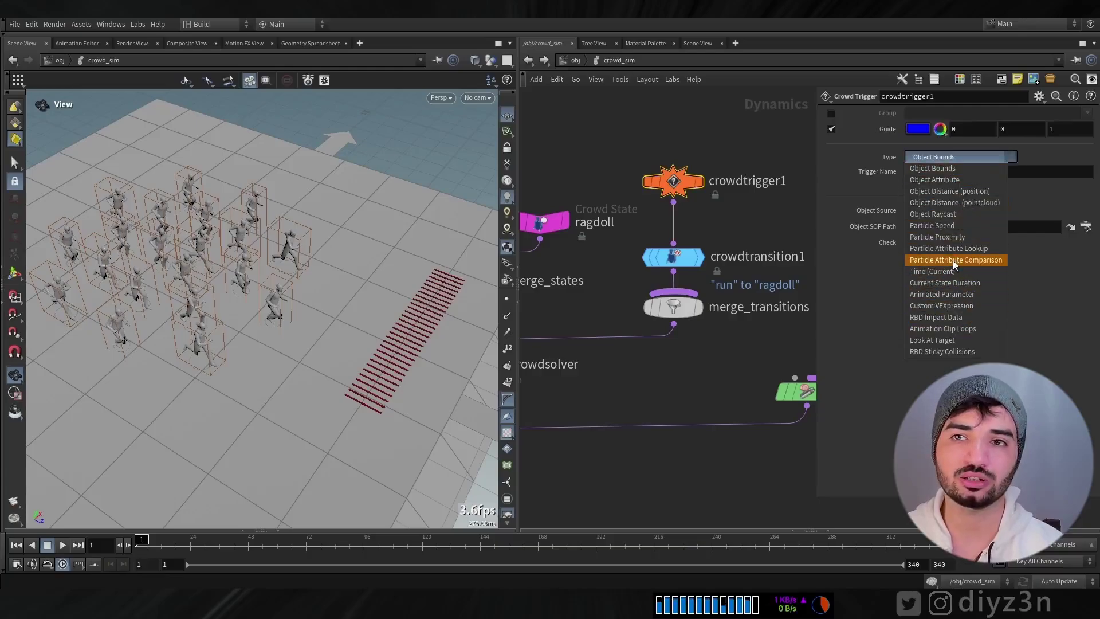
{"action": "left_click", "coordinate": [942, 317]}
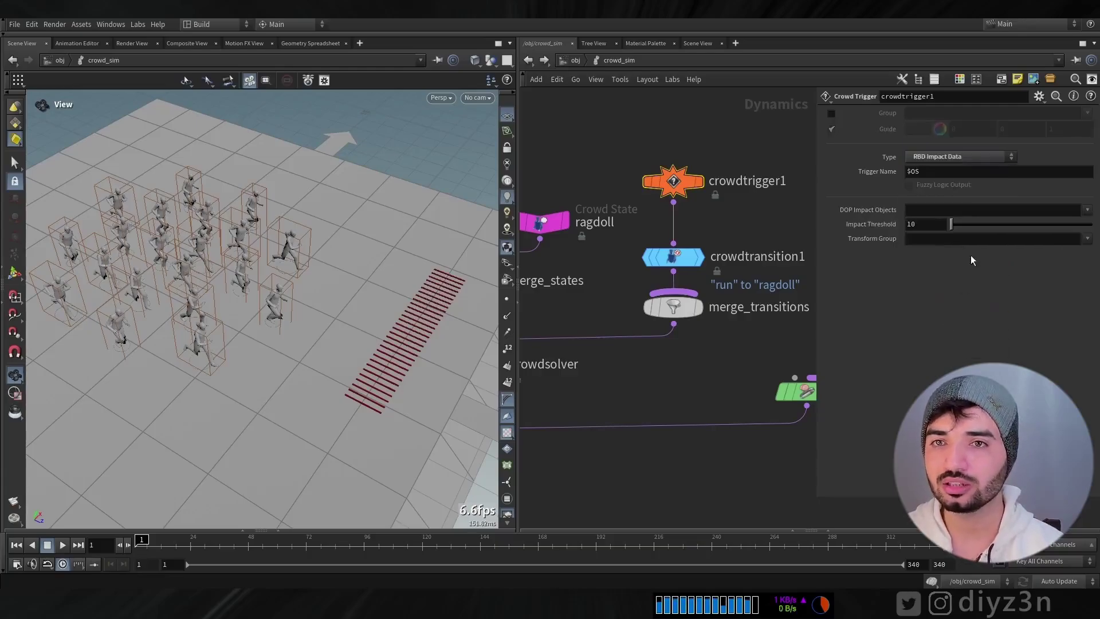
{"action": "left_click", "coordinate": [1088, 211]}
{"action": "left_click", "coordinate": [1059, 245]}
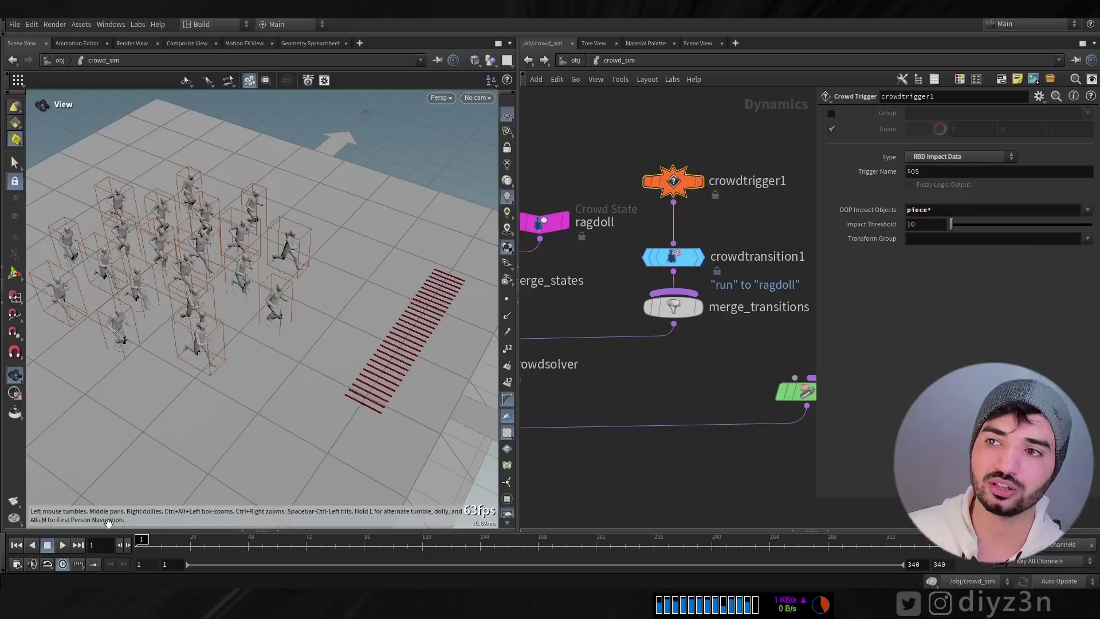
- Play the simulation and inspect the agents up close as they turn into ragdolls
{"action": "left_click", "coordinate": [62, 545]}
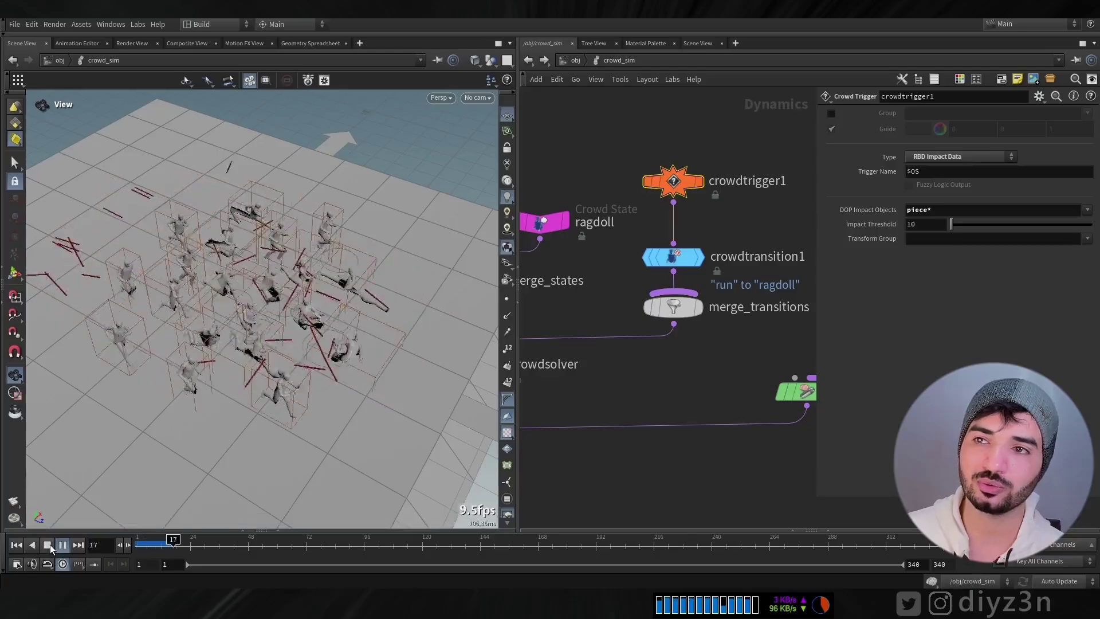
{"action": "left_click", "coordinate": [50, 544]}
{"action": "right_click_drag", "start_coordinate": [282, 349], "coordinate": [419, 368]}
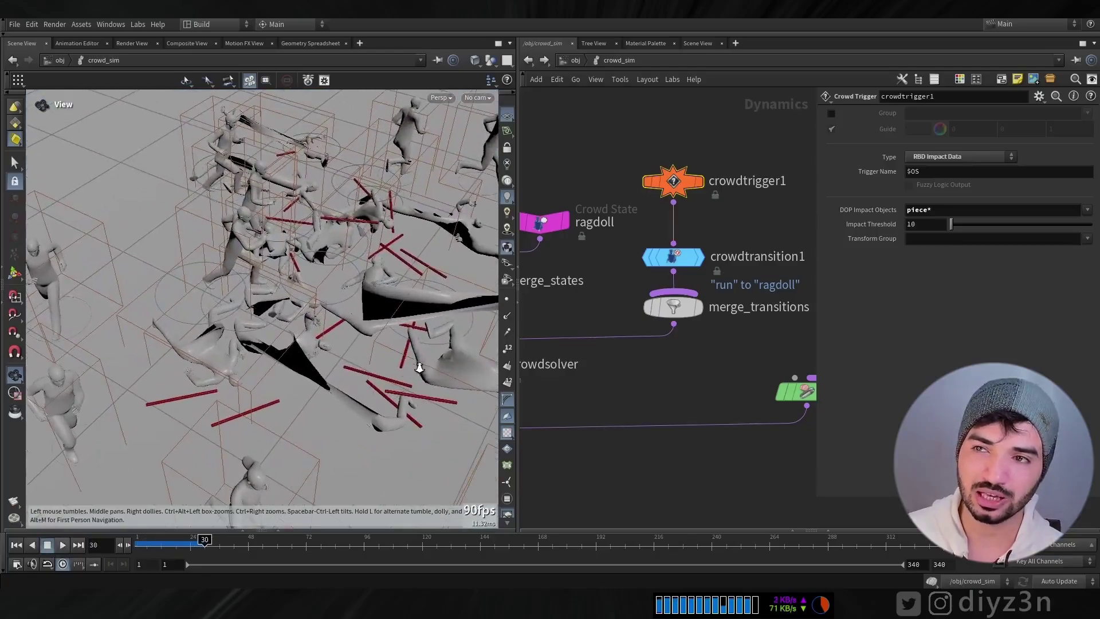
{"action": "mouse_move", "coordinate": [188, 547]}
{"action": "left_mouse_down"}
{"action": "mouse_move", "coordinate": [170, 546]}
{"action": "mouse_move", "coordinate": [193, 545]}
{"action": "left_mouse_up"}
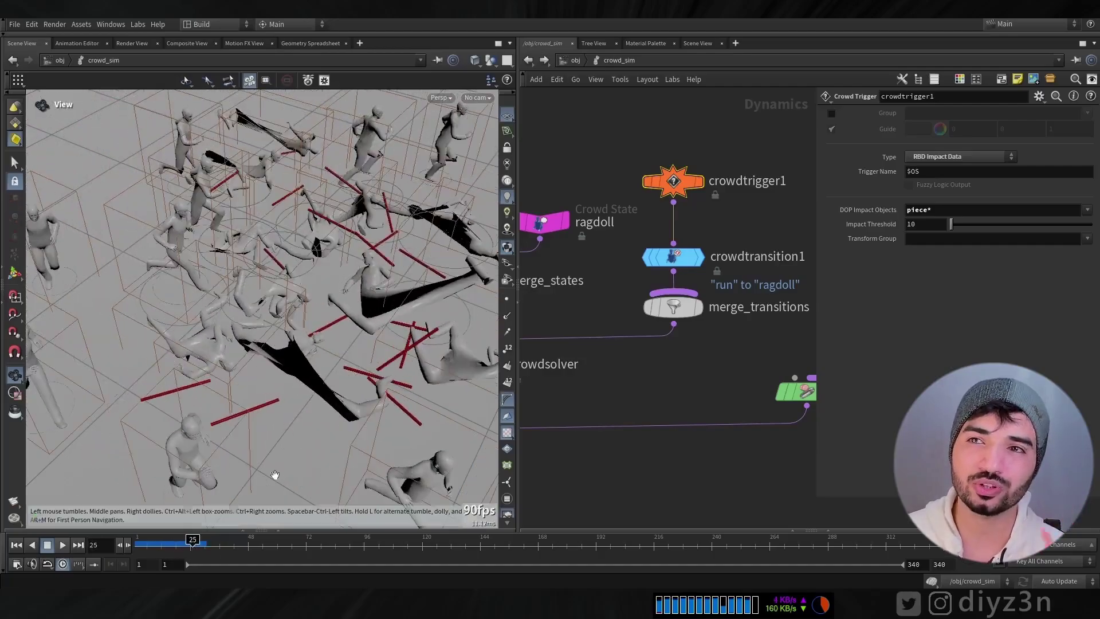
- Change the Pin Root Collision Shapes setting of agentconstraintnetwork1 in mocapbiped3_setup, and return to crowd_sim
{"action": "left_click", "coordinate": [574, 60]}
{"action": "double_click", "coordinate": [658, 184]}
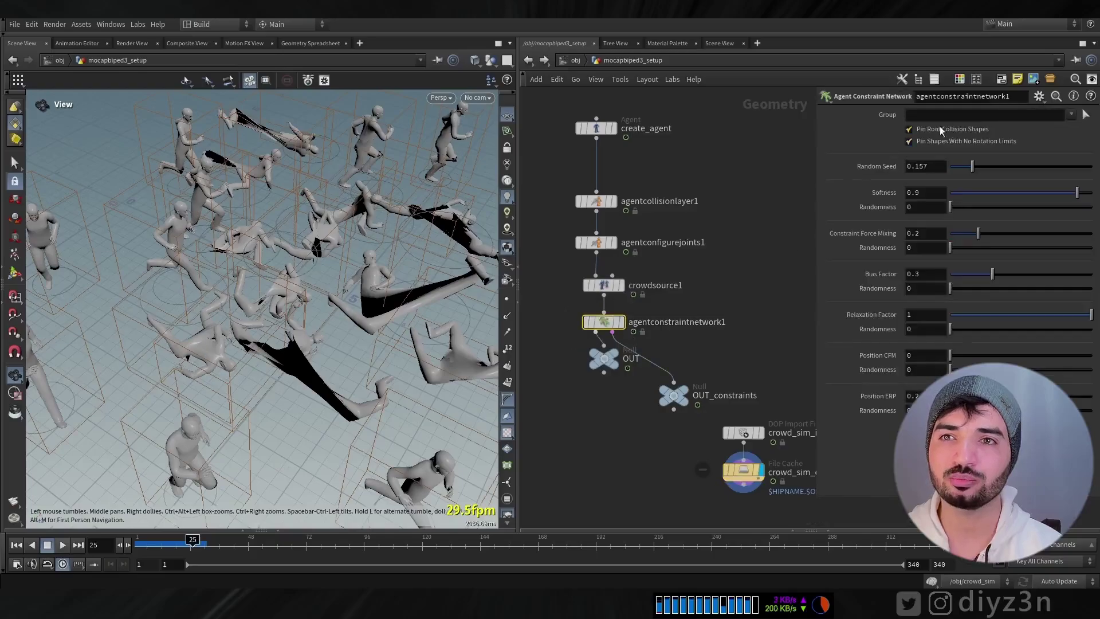
{"action": "left_click", "coordinate": [529, 60]}
{"action": "key", "text": "u"}
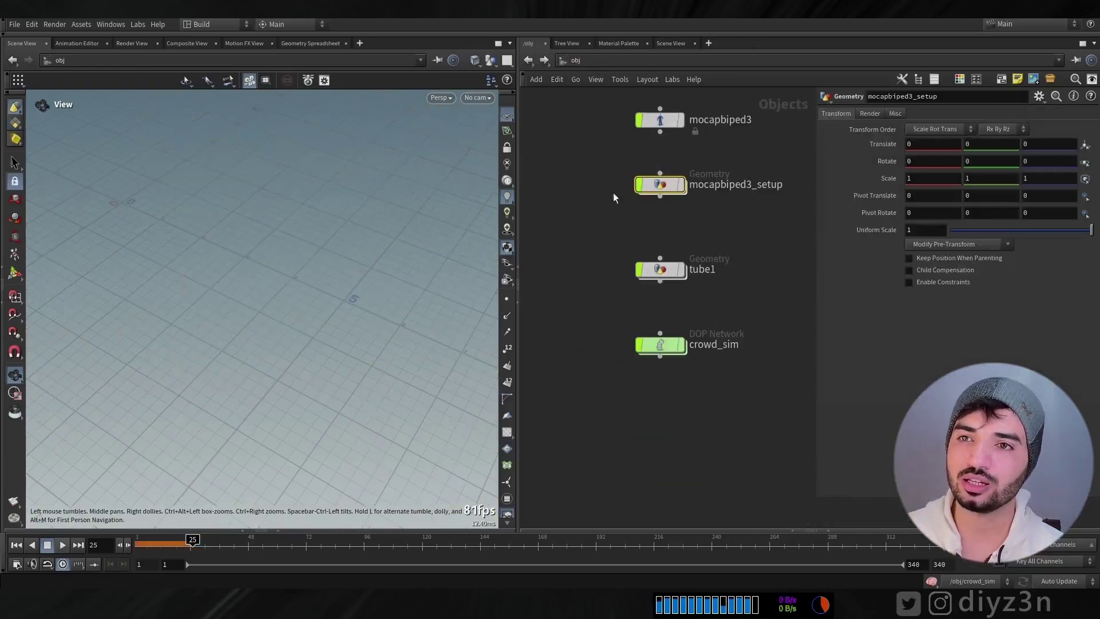
{"action": "double_click", "coordinate": [658, 344]}
- Replay the simulation from the first frame and examine the shape of the ragdolls
{"action": "left_click", "coordinate": [17, 545]}
{"action": "left_click", "coordinate": [62, 544]}
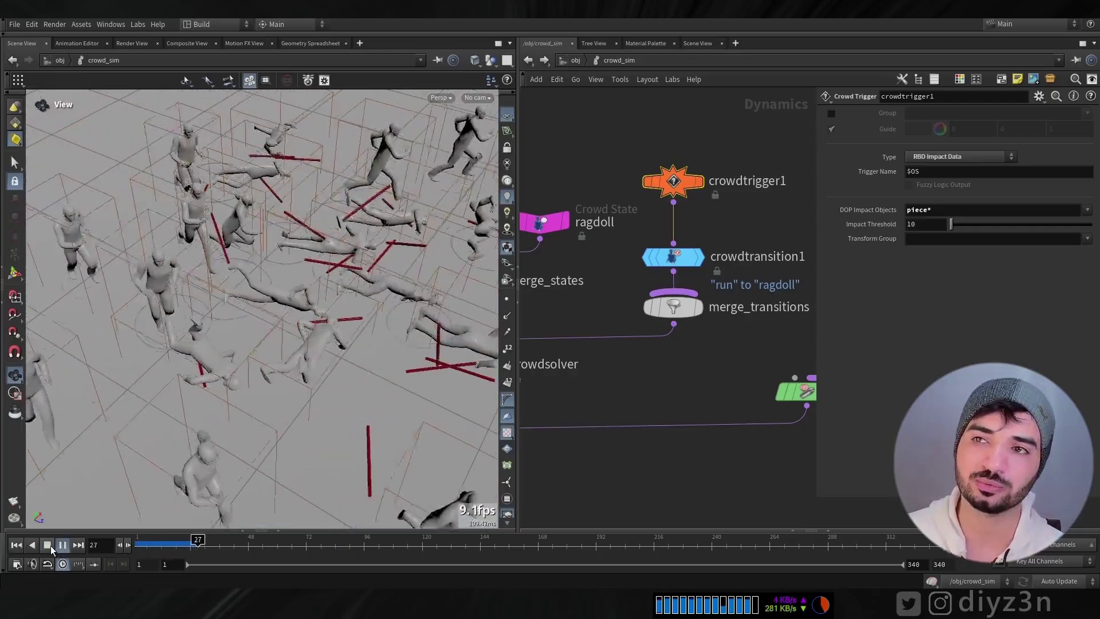
{"action": "left_click", "coordinate": [48, 545]}
{"action": "scroll", "coordinate": [144, 470], "scroll_direction": "up", "scroll_amount": 3}
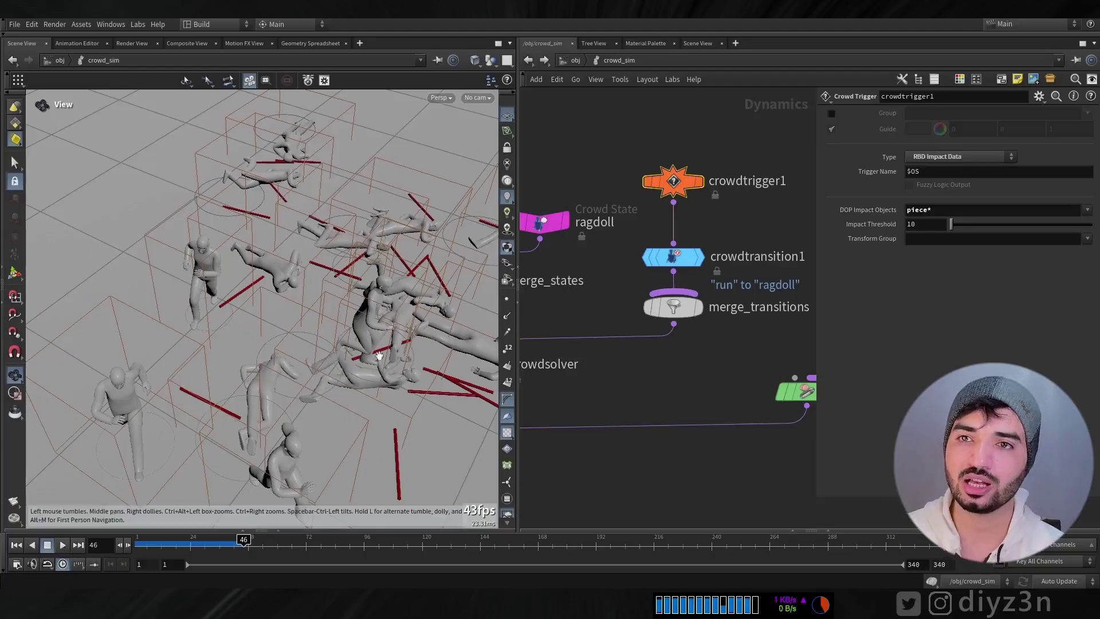
- Add crowdobject to crowdtrigger1's DOP impact objects and replay the simulation from the start to check the collisions
{"action": "left_click", "coordinate": [1062, 234]}
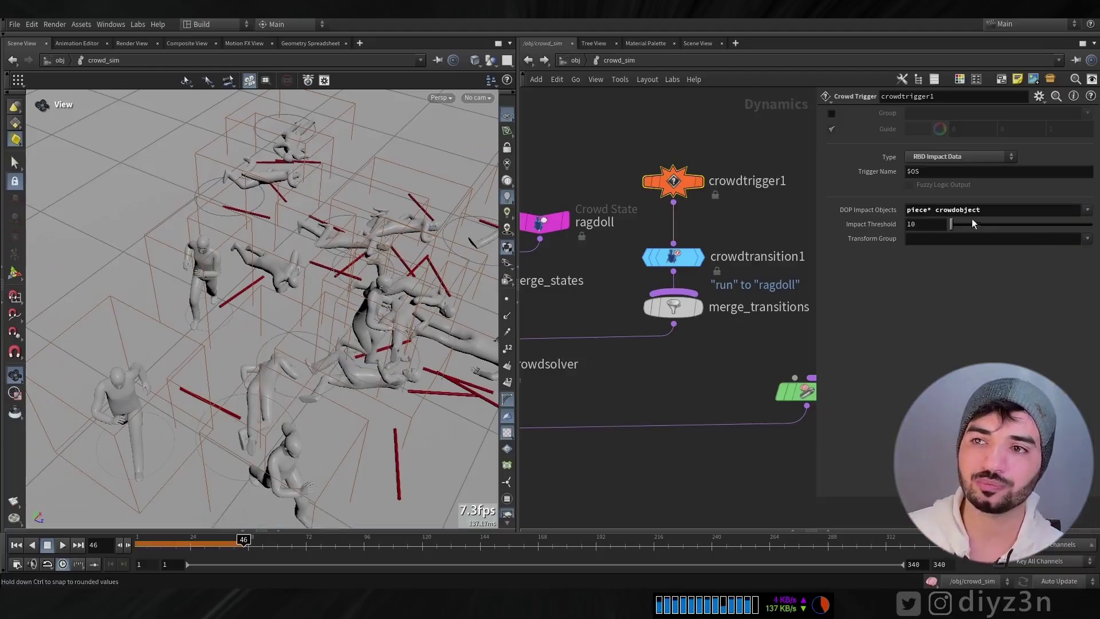
{"action": "left_click", "coordinate": [17, 545]}
{"action": "left_click", "coordinate": [63, 545]}
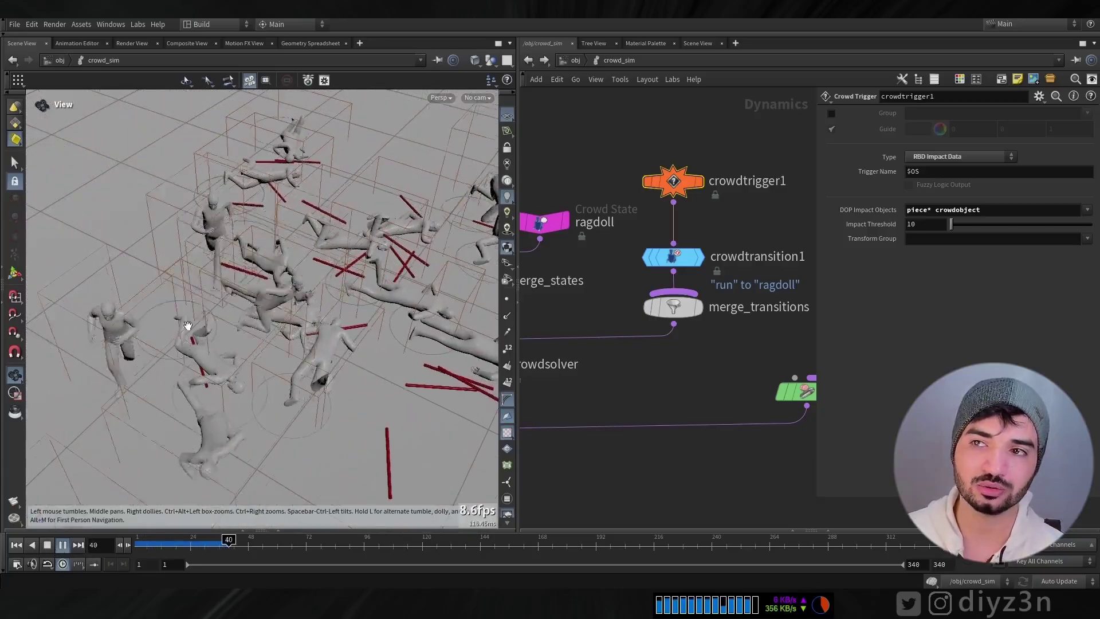
{"action": "left_click", "coordinate": [47, 545]}
{"action": "right_click_drag", "start_coordinate": [132, 298], "coordinate": [195, 304]}
{"action": "left_click", "coordinate": [16, 547]}
{"action": "left_click", "coordinate": [63, 546]}
{"action": "left_click", "coordinate": [47, 544]}
{"action": "left_click", "coordinate": [16, 546]}
- Set rbdfracturedobject1's density to 10000 and play the simulation to check the heavier tubes
{"action": "middle_click_drag", "start_coordinate": [195, 318], "coordinate": [335, 370]}
{"action": "scroll", "coordinate": [620, 387], "scroll_direction": "down", "scroll_amount": 2}
{"action": "middle_click_drag", "start_coordinate": [639, 395], "coordinate": [807, 387]}
{"action": "middle_click_drag", "start_coordinate": [570, 366], "coordinate": [732, 371]}
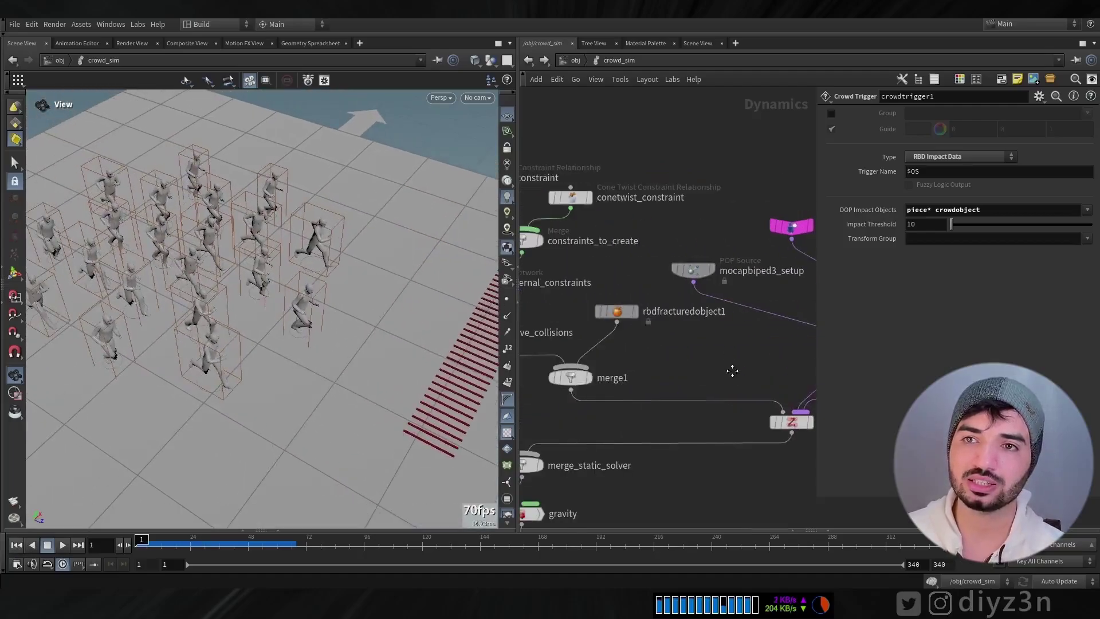
{"action": "left_click", "coordinate": [618, 314]}
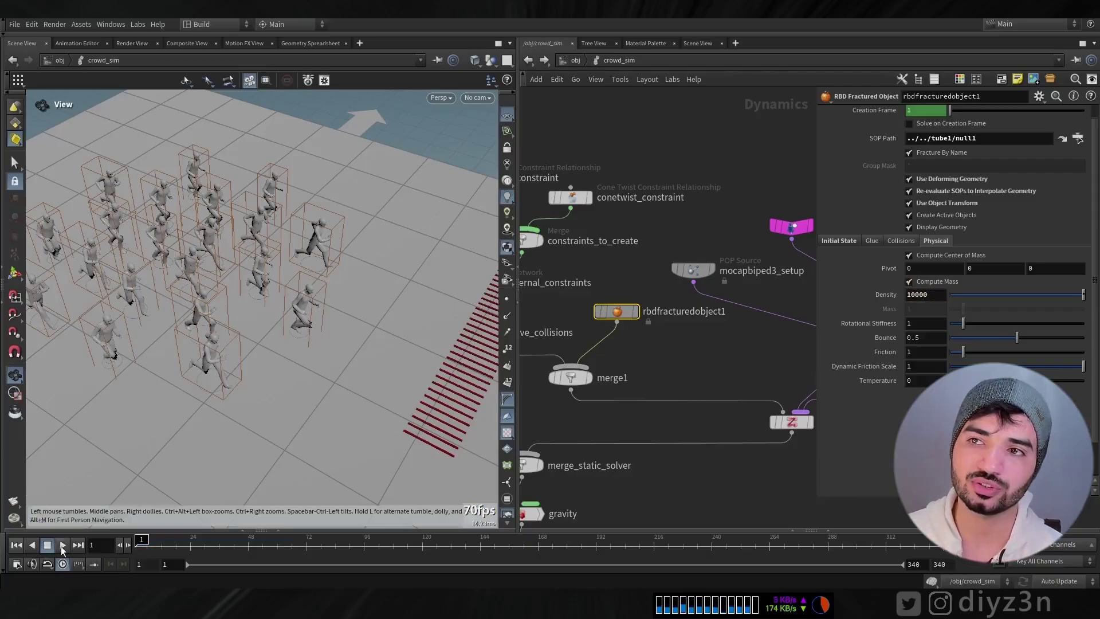
{"action": "left_click", "coordinate": [63, 545]}
{"action": "mouse_move", "coordinate": [147, 545]}
{"action": "left_mouse_down"}
{"action": "mouse_move", "coordinate": [166, 546]}
{"action": "mouse_move", "coordinate": [146, 546]}
{"action": "left_mouse_up"}
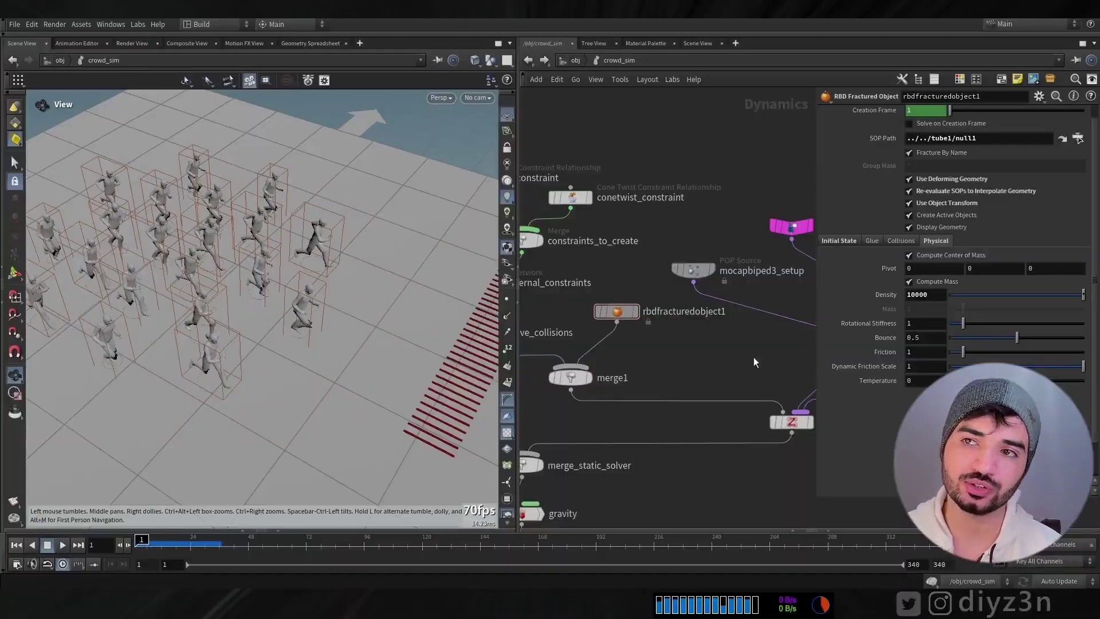
- Bypass crowdtrigger1 and crowdtransition1, and play the simulation to see how the tubes hit the running agents
{"action": "middle_click_drag", "start_coordinate": [754, 353], "coordinate": [500, 348]}
{"action": "left_click_drag", "start_coordinate": [765, 163], "coordinate": [716, 277]}
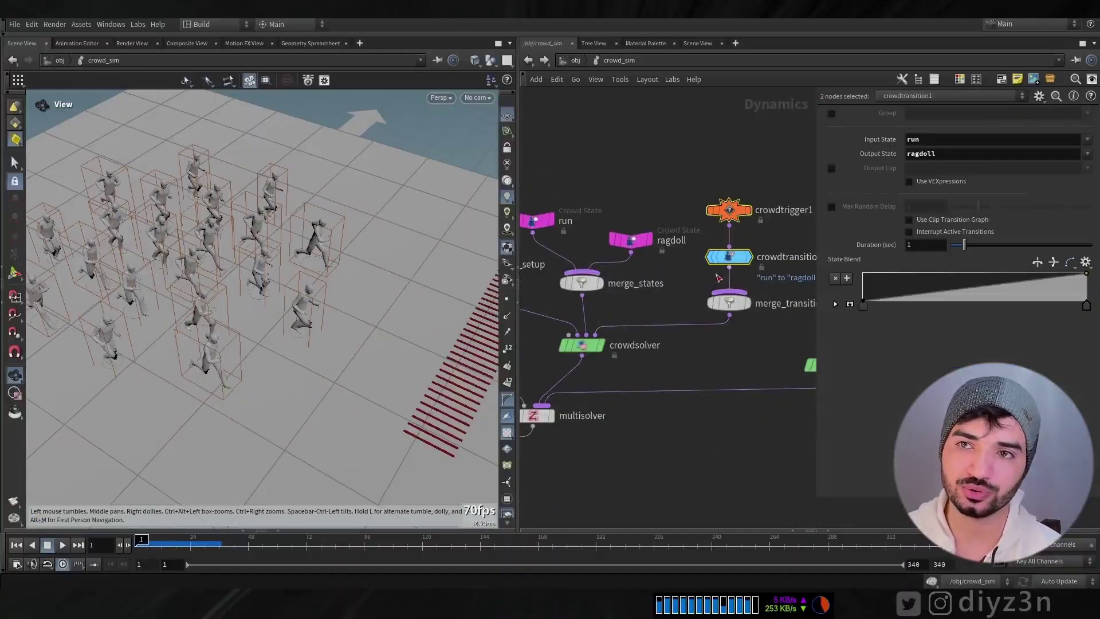
{"action": "left_click", "coordinate": [62, 545]}
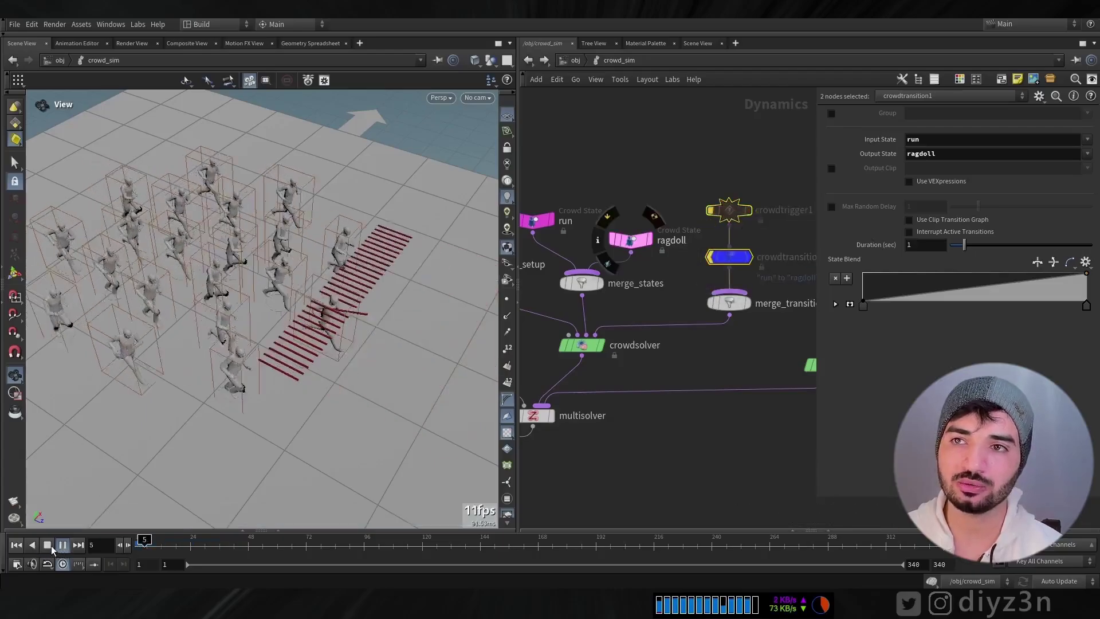
{"action": "mouse_move", "coordinate": [170, 549]}
{"action": "left_mouse_down"}
{"action": "mouse_move", "coordinate": [145, 543]}
{"action": "mouse_move", "coordinate": [160, 542]}
{"action": "left_mouse_up"}
{"action": "scroll", "coordinate": [372, 323], "scroll_direction": "up", "scroll_amount": 5}
{"action": "left_click", "coordinate": [12, 545]}
{"action": "right_click_drag", "start_coordinate": [241, 256], "coordinate": [109, 269]}
{"action": "middle_click_drag", "start_coordinate": [275, 280], "coordinate": [250, 335]}
{"action": "scroll", "coordinate": [631, 180], "scroll_direction": "up", "scroll_amount": 6}
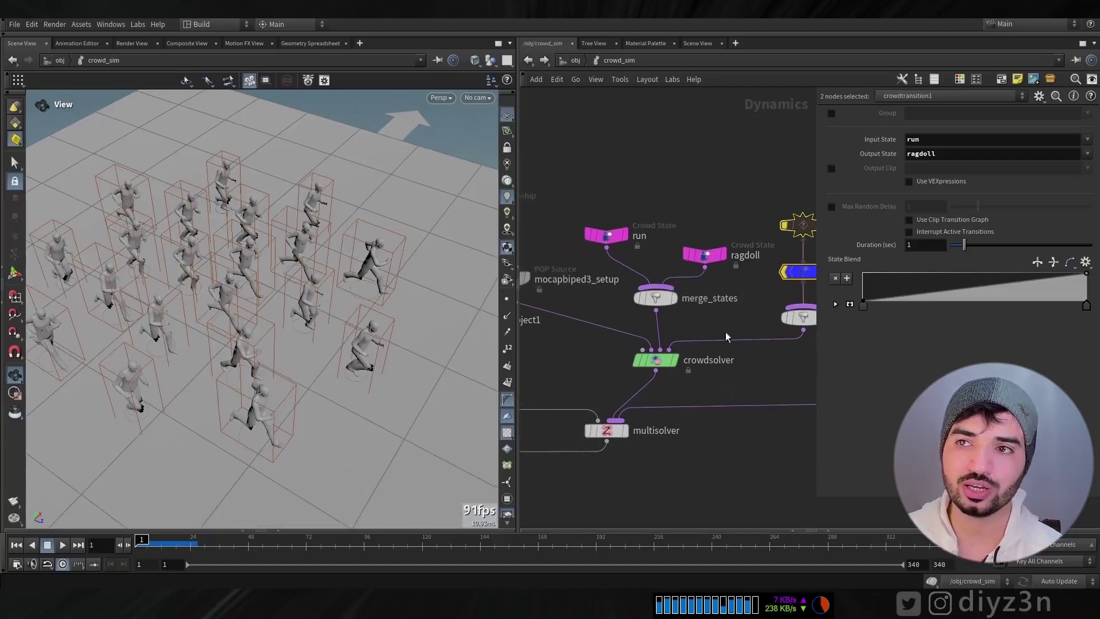
- Enable the run state's minimum collision impulse for sticky collisions at 0, and play the simulation to test it
{"action": "left_click", "coordinate": [610, 275]}
{"action": "left_click", "coordinate": [871, 156]}
{"action": "left_click", "coordinate": [842, 156]}
{"action": "left_click", "coordinate": [825, 154]}
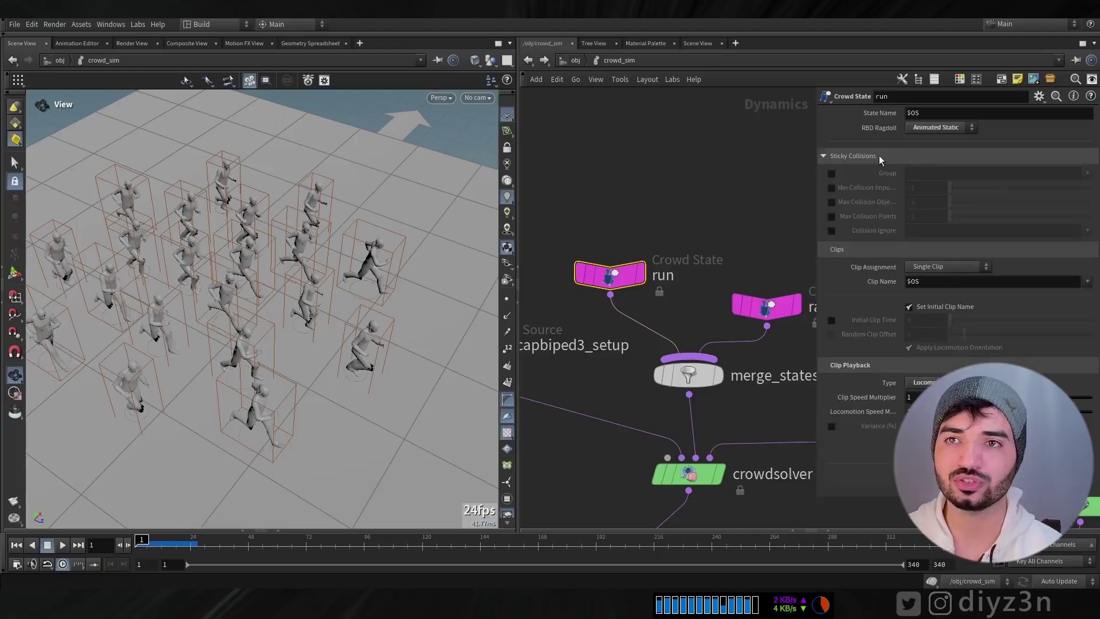
{"action": "left_click", "coordinate": [919, 139]}
{"action": "left_click", "coordinate": [935, 127]}
{"action": "left_click", "coordinate": [934, 150]}
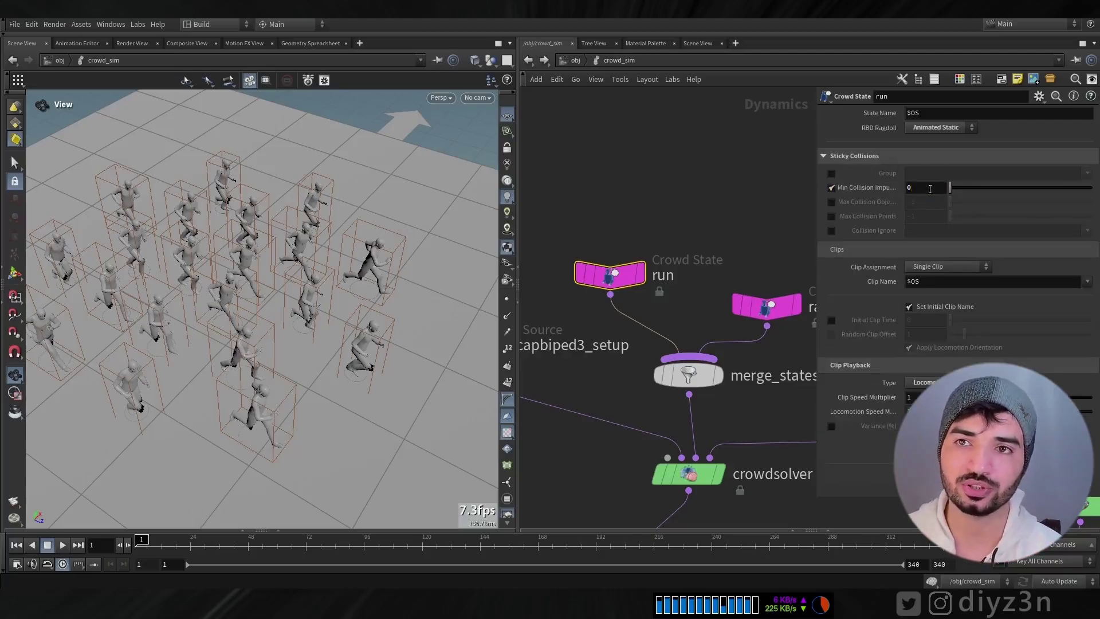
{"action": "left_click", "coordinate": [64, 544]}
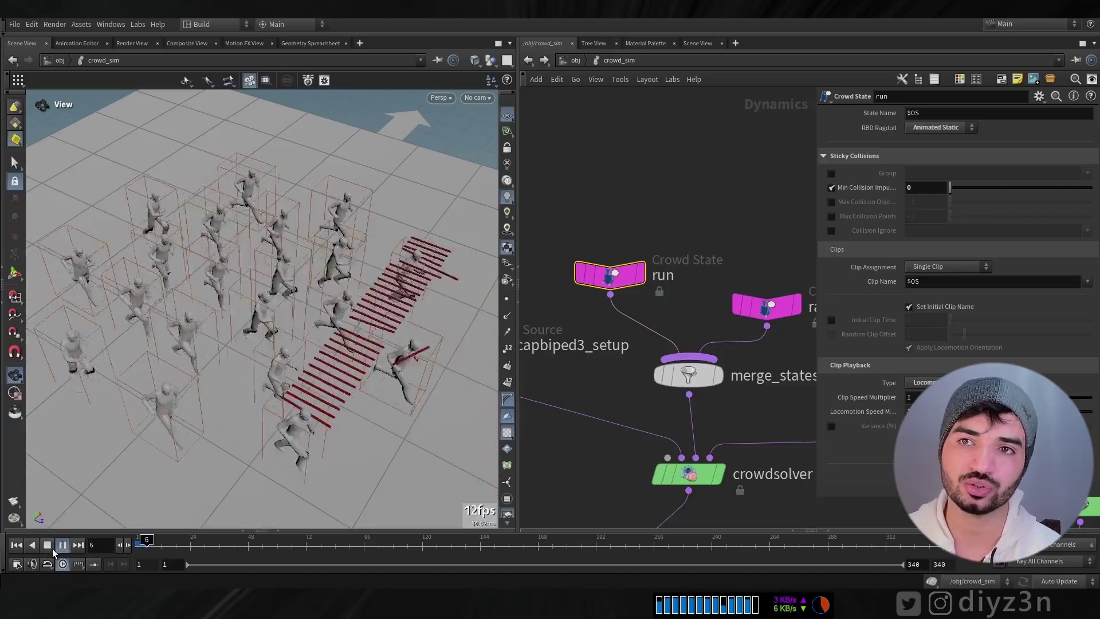
{"action": "left_click_drag", "start_coordinate": [191, 541], "coordinate": [136, 543]}
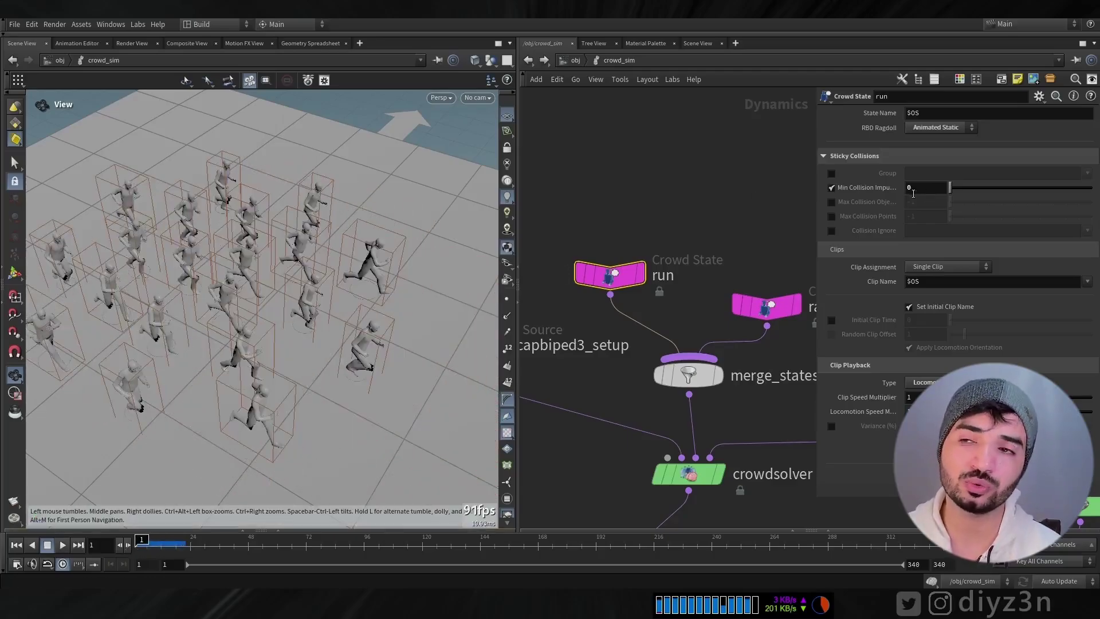
{"action": "left_click", "coordinate": [832, 231]}
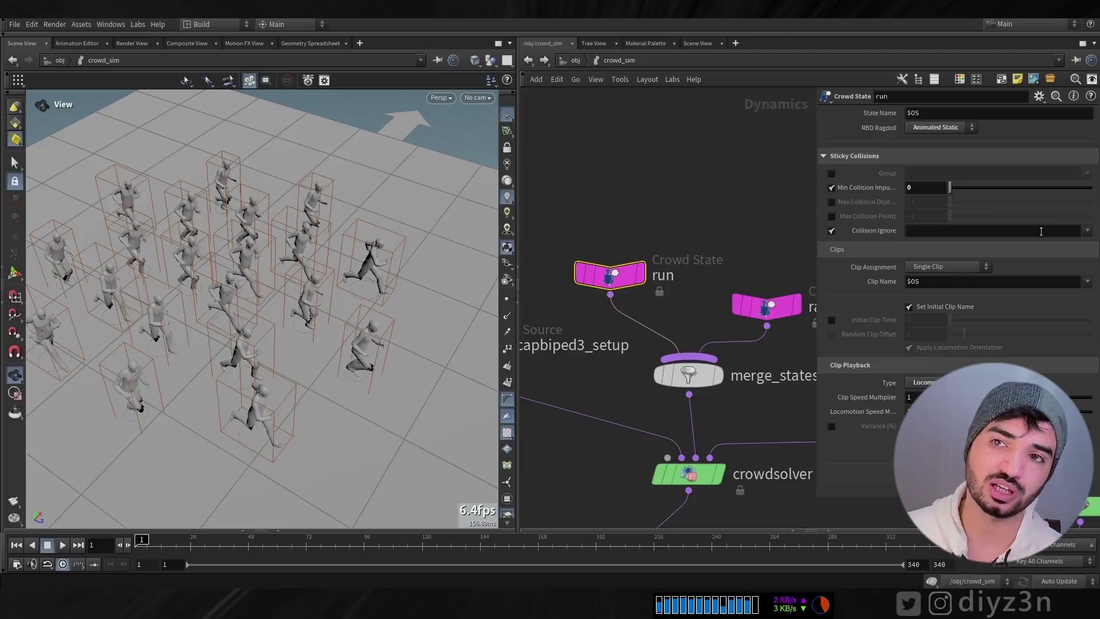
{"action": "left_click", "coordinate": [1088, 231]}
{"action": "left_click", "coordinate": [892, 253]}
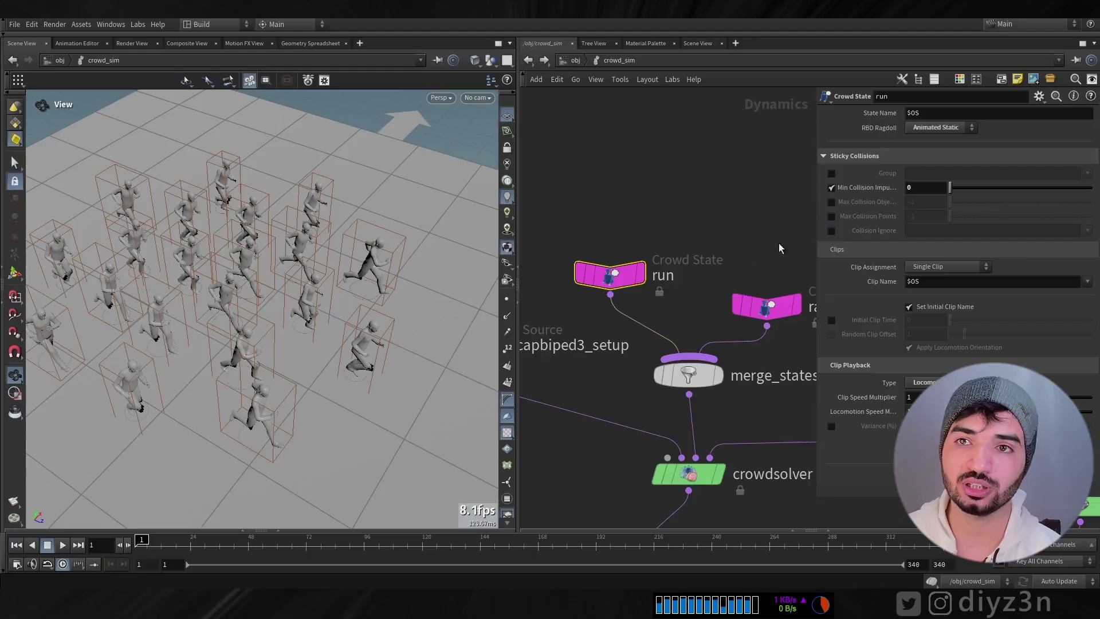
- Enable rbdconfigure1's minimum sticky collision impulse at 0 in tube1, and turn on Solve on Creation Frame for rbdfracturedobject1 in crowd_sim
{"action": "middle_click_drag", "start_coordinate": [541, 489], "coordinate": [743, 327]}
{"action": "scroll", "coordinate": [641, 352], "scroll_direction": "down", "scroll_amount": 2}
{"action": "left_click", "coordinate": [597, 292]}
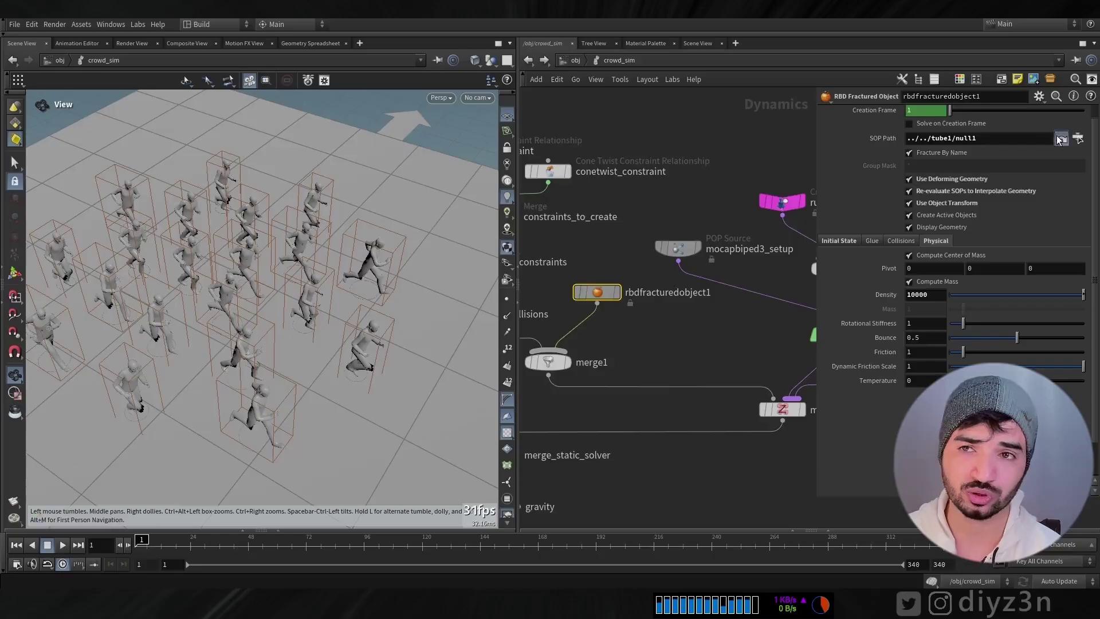
{"action": "left_click", "coordinate": [1061, 138]}
{"action": "left_click", "coordinate": [658, 279]}
{"action": "left_click", "coordinate": [871, 287]}
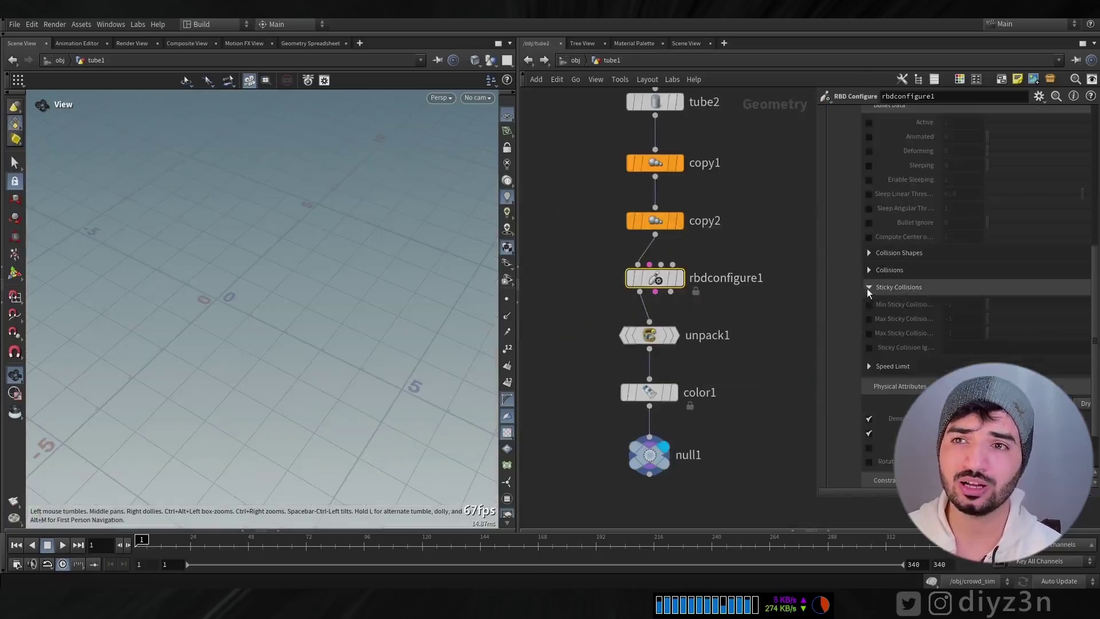
{"action": "left_click", "coordinate": [869, 305]}
{"action": "left_click", "coordinate": [963, 304]}
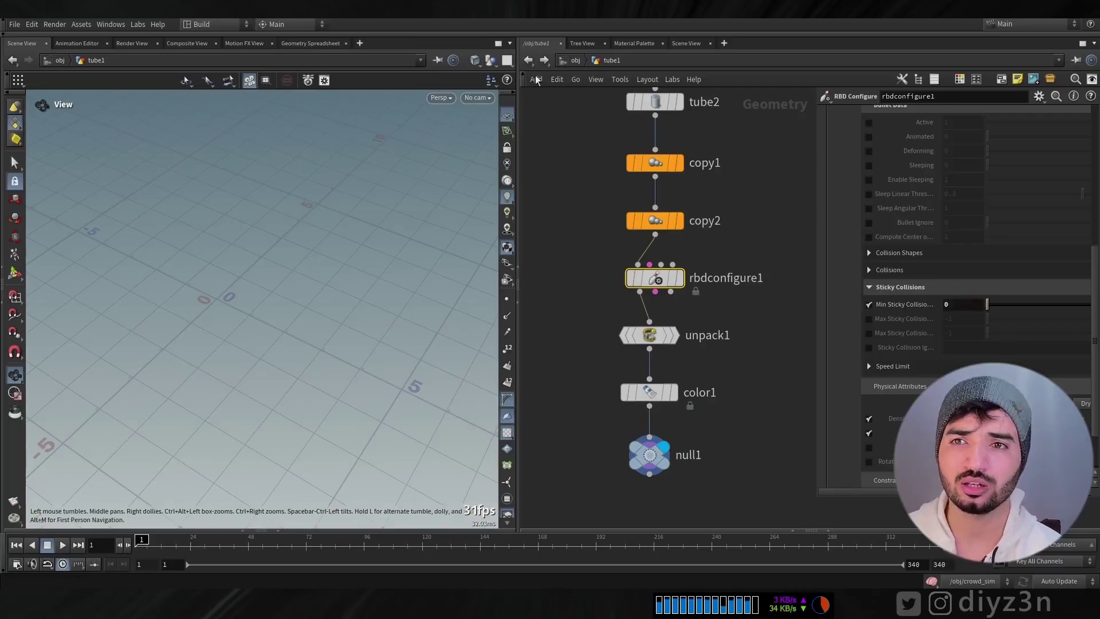
{"action": "middle_click", "coordinate": [656, 279]}
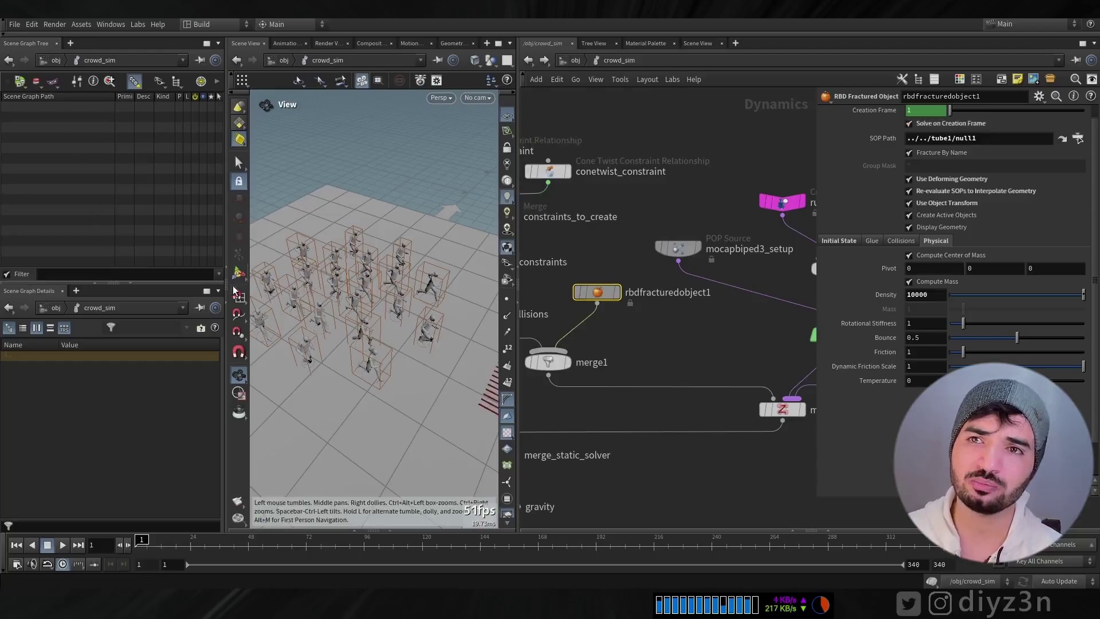
- Check the sticky attributes of the simulation objects in the geometry spreadsheet, and replay the simulation in the scene view
{"action": "left_click", "coordinate": [223, 270]}
{"action": "left_click", "coordinate": [300, 46]}
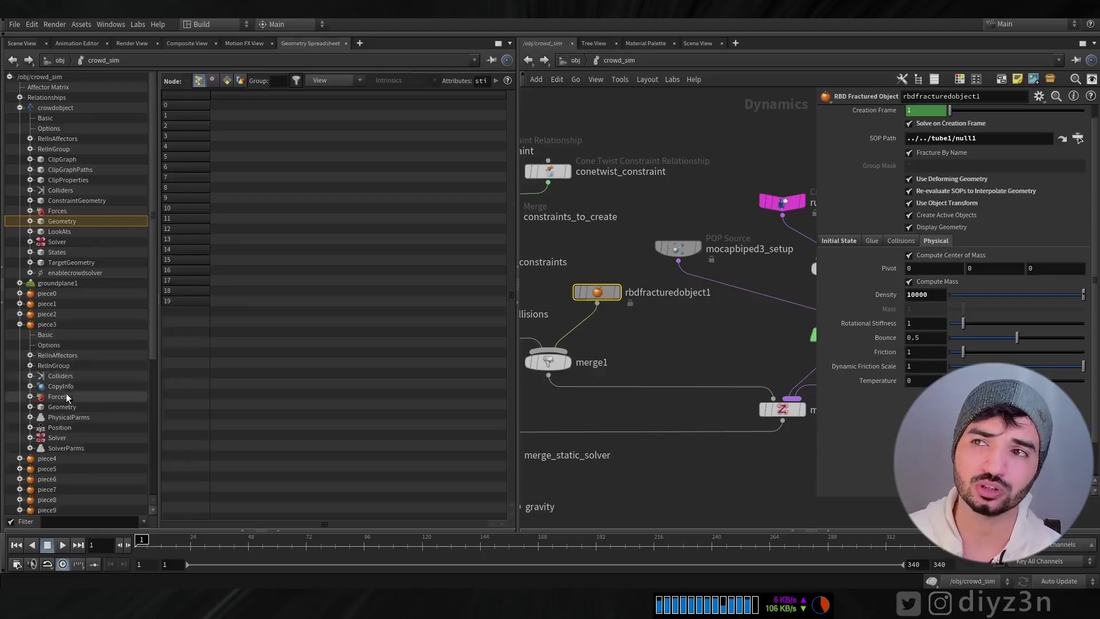
{"action": "left_click", "coordinate": [61, 545]}
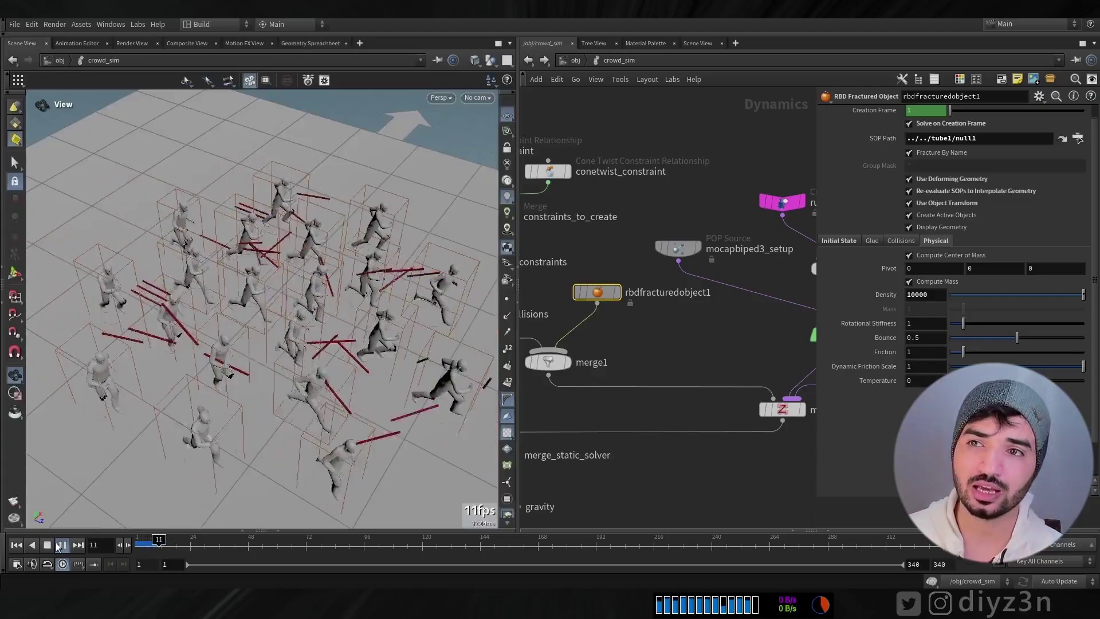
{"action": "left_click", "coordinate": [57, 544]}
{"action": "left_click_drag", "start_coordinate": [170, 546], "coordinate": [138, 546]}
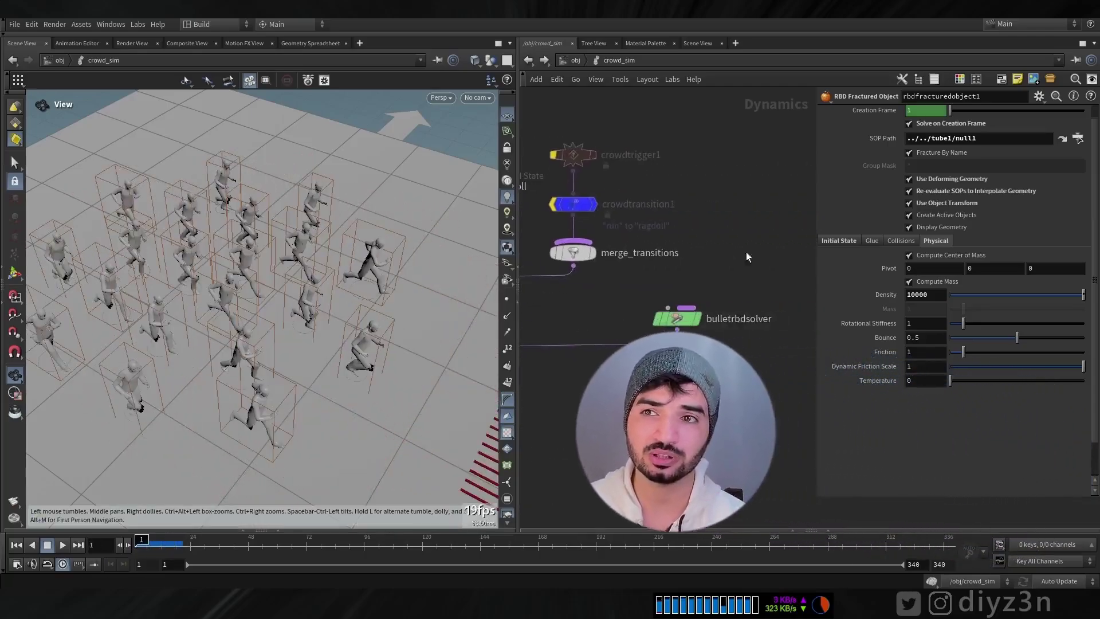
- Review bulletrbdsolver's sticky collision and internal constraint network settings, and play the simulation once more
{"action": "left_click", "coordinate": [676, 319]}
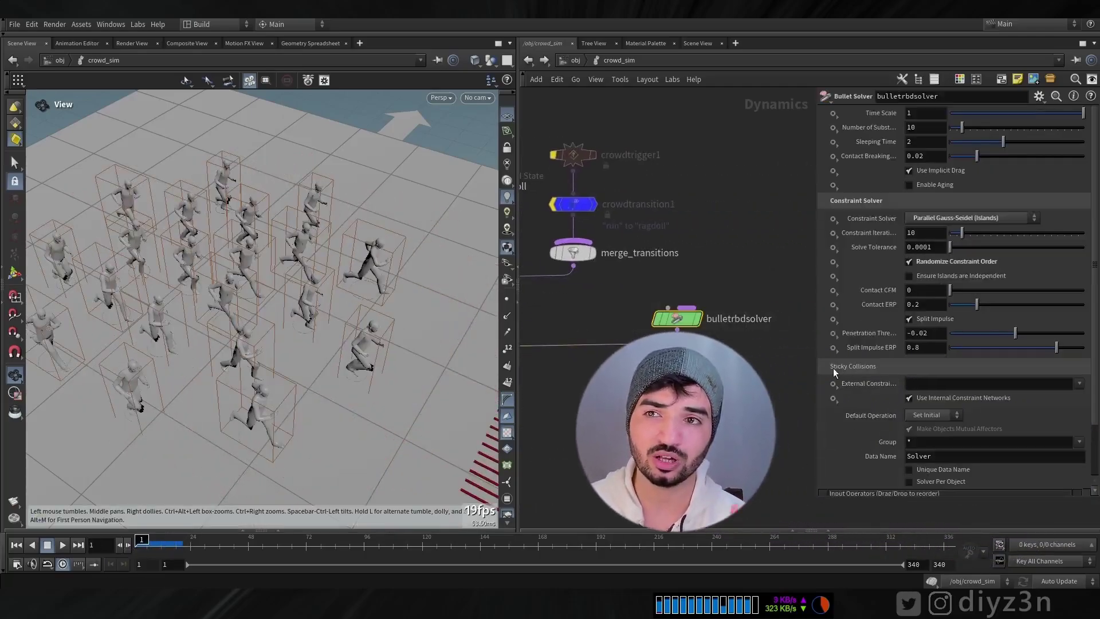
{"action": "left_click", "coordinate": [62, 545]}
{"action": "left_click", "coordinate": [47, 547]}
{"action": "mouse_move", "coordinate": [154, 548]}
{"action": "left_mouse_down"}
{"action": "mouse_move", "coordinate": [137, 547]}
{"action": "mouse_move", "coordinate": [169, 544]}
{"action": "mouse_move", "coordinate": [137, 544]}
{"action": "left_mouse_up"}
{"action": "left_click", "coordinate": [908, 397]}
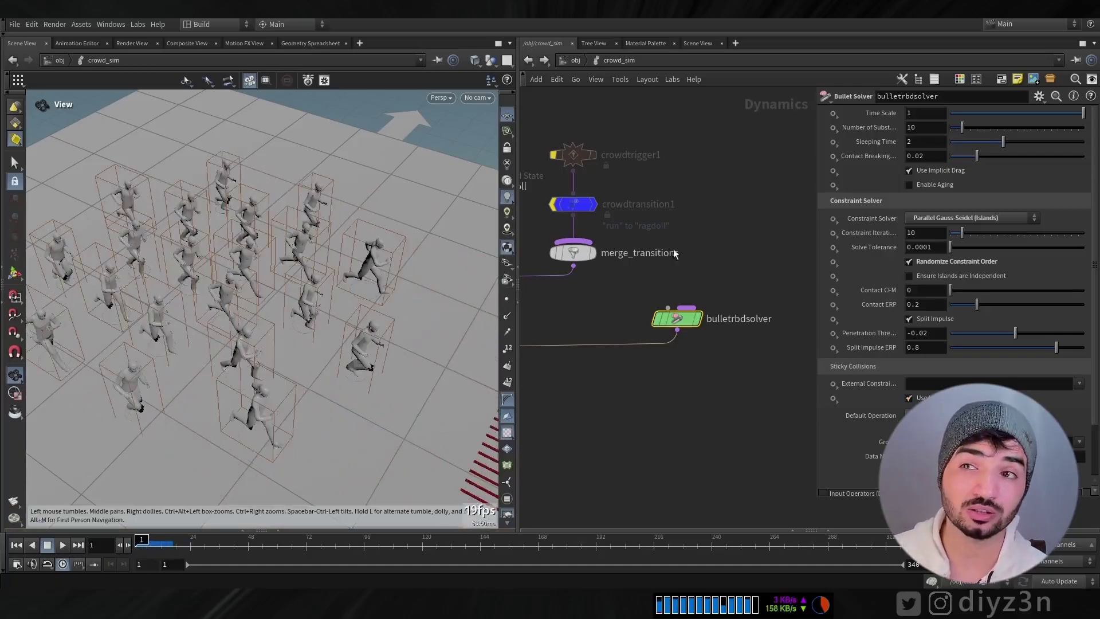
- Review the ragdoll constraint nodes and the run state's sticky collision settings in the crowd_sim network
{"action": "scroll", "coordinate": [682, 250], "scroll_direction": "down", "scroll_amount": 3}
{"action": "middle_click_drag", "start_coordinate": [627, 252], "coordinate": [718, 308]}
{"action": "middle_click_drag", "start_coordinate": [551, 327], "coordinate": [773, 342]}
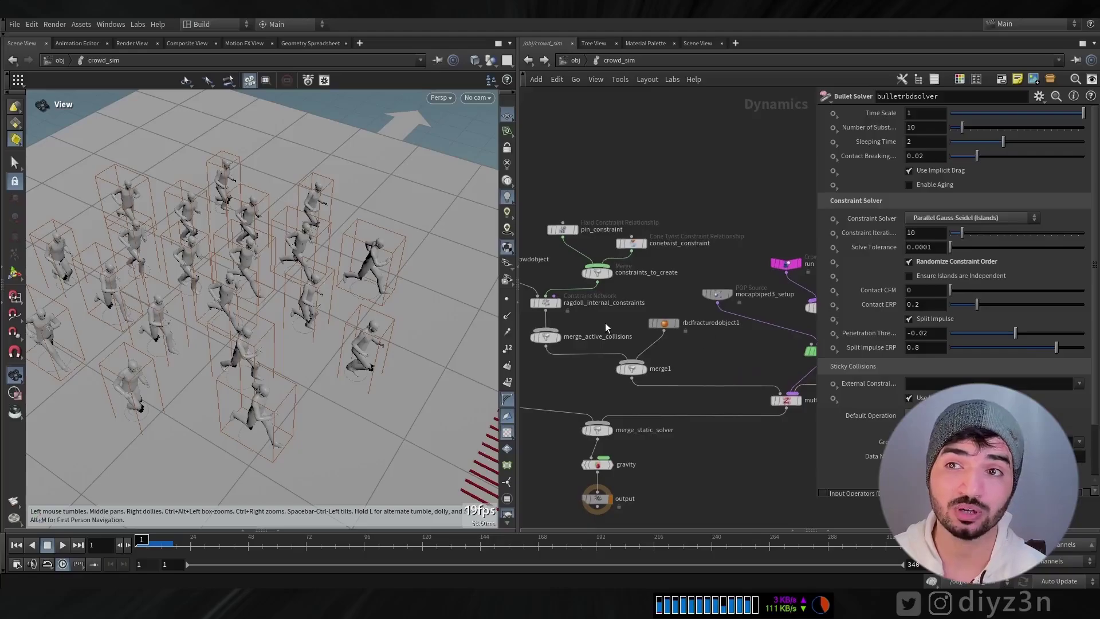
{"action": "scroll", "coordinate": [668, 312], "scroll_direction": "up", "scroll_amount": 4}
{"action": "scroll", "coordinate": [674, 322], "scroll_direction": "down", "scroll_amount": 4}
{"action": "scroll", "coordinate": [649, 253], "scroll_direction": "up", "scroll_amount": 4}
{"action": "mouse_move", "coordinate": [573, 252]}
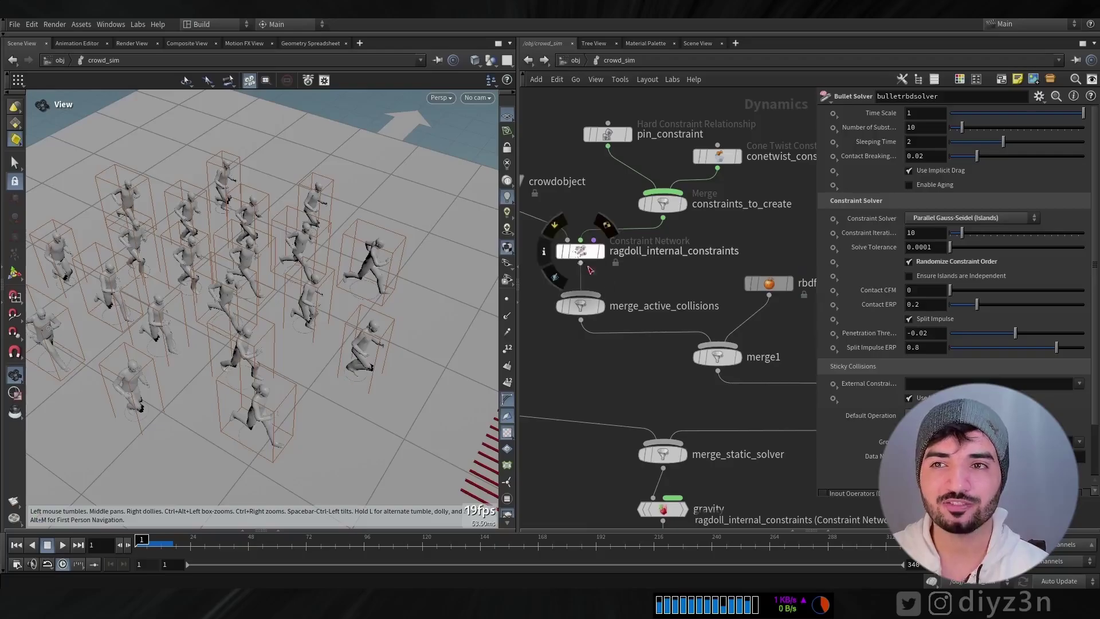
{"action": "scroll", "coordinate": [572, 252], "scroll_direction": "right", "scroll_amount": 6, "text": "shift"}
{"action": "left_click", "coordinate": [661, 165]}
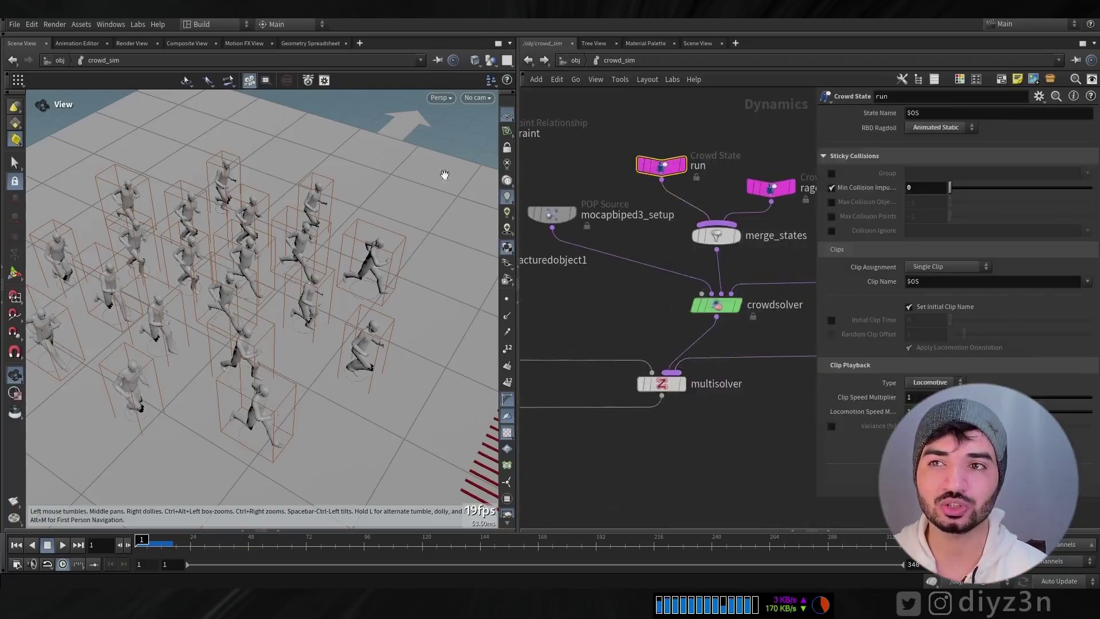
{"action": "middle_click_drag", "start_coordinate": [627, 279], "coordinate": [721, 253]}
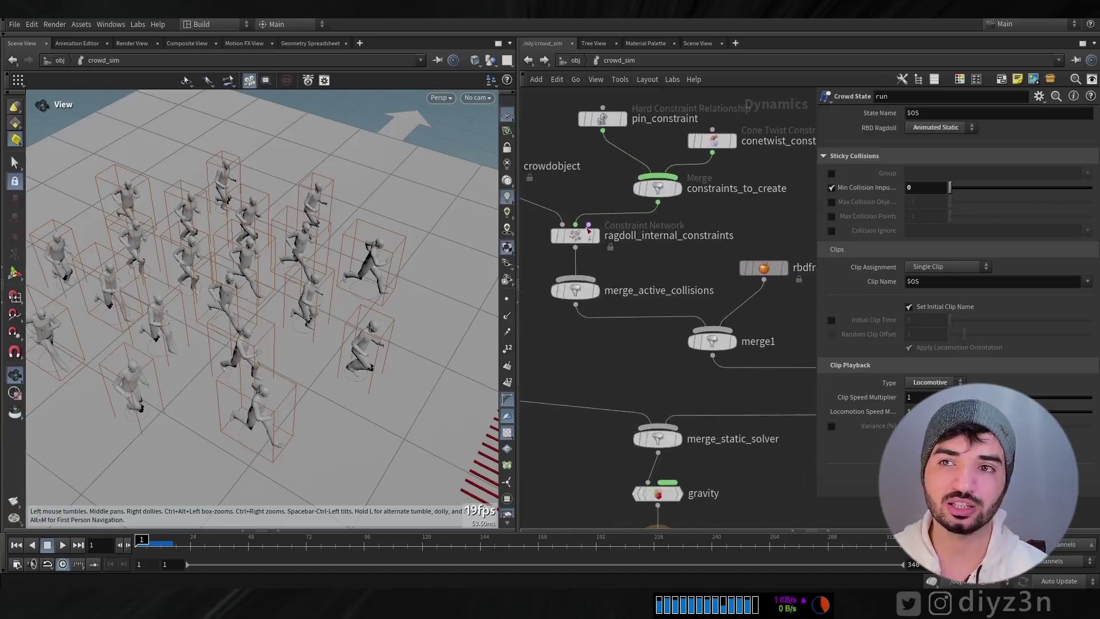
- Turn off Attach Internal Constraints to Object on ragdoll_internal_constraints, and play the simulation to test the sticking
{"action": "left_click", "coordinate": [575, 235]}
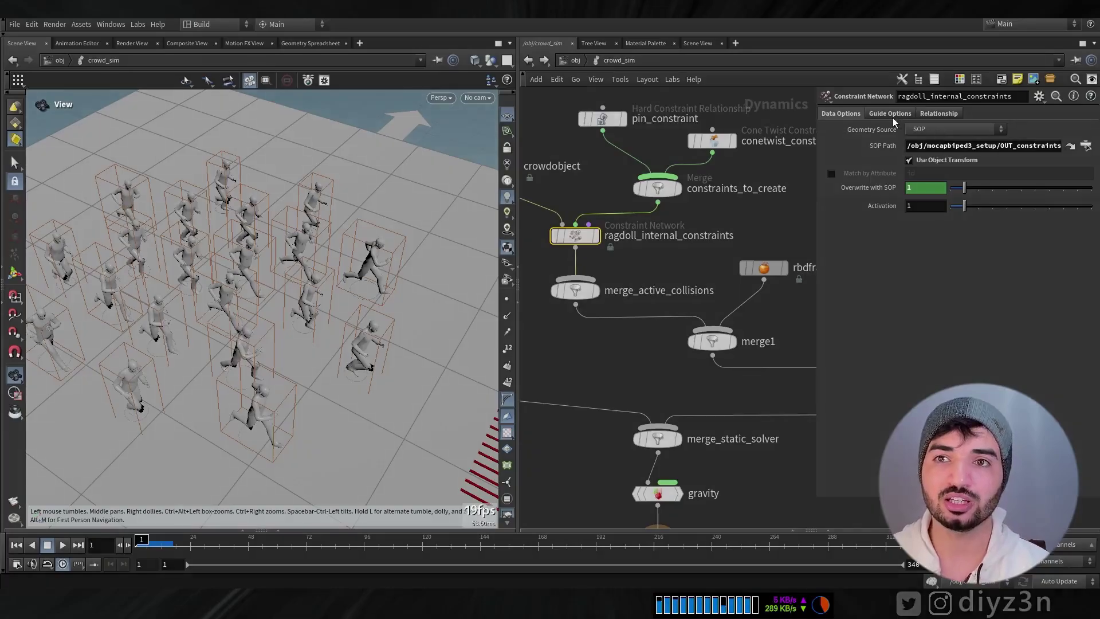
{"action": "left_click", "coordinate": [938, 113]}
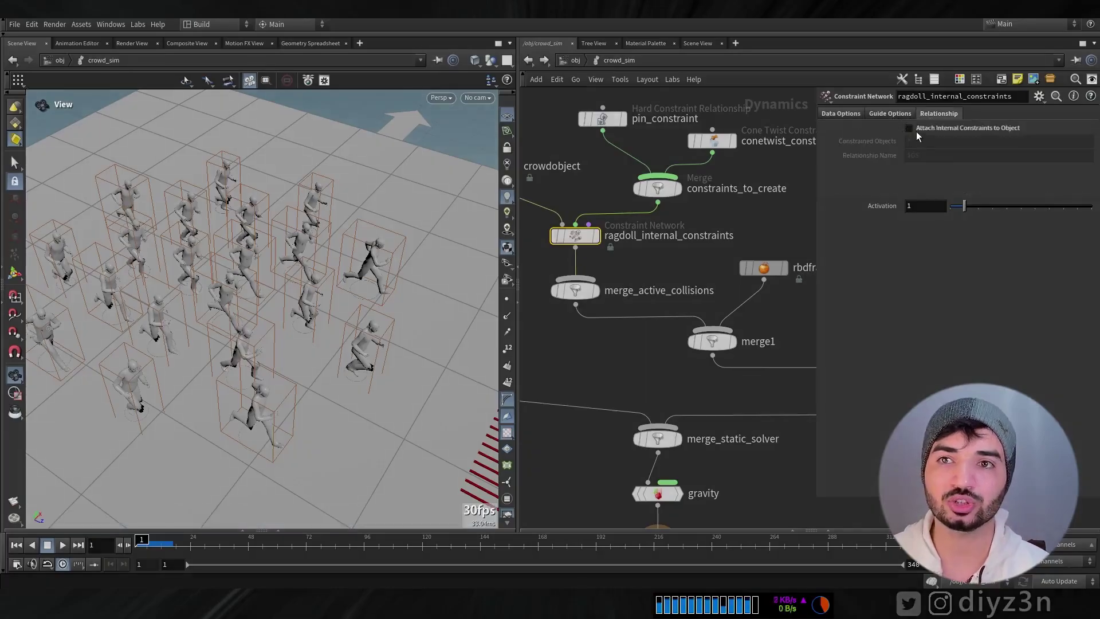
{"action": "left_click", "coordinate": [63, 545]}
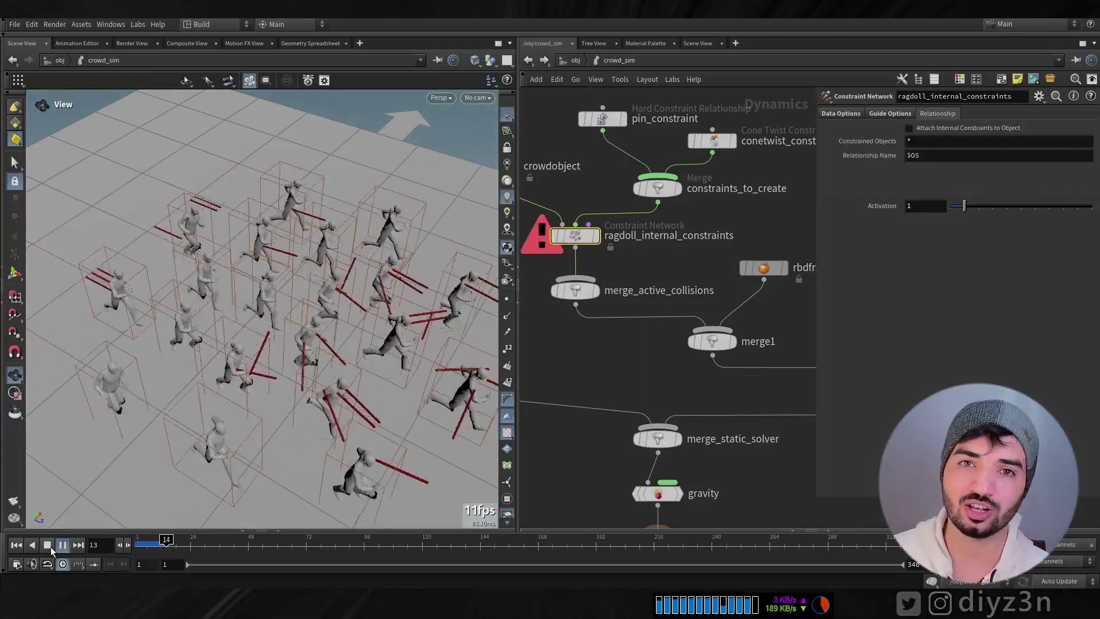
{"action": "left_click", "coordinate": [48, 545]}
{"action": "right_click_drag", "start_coordinate": [356, 283], "coordinate": [356, 304]}
{"action": "middle_click_drag", "start_coordinate": [355, 304], "coordinate": [247, 248]}
{"action": "left_click_drag", "start_coordinate": [247, 248], "coordinate": [268, 286]}
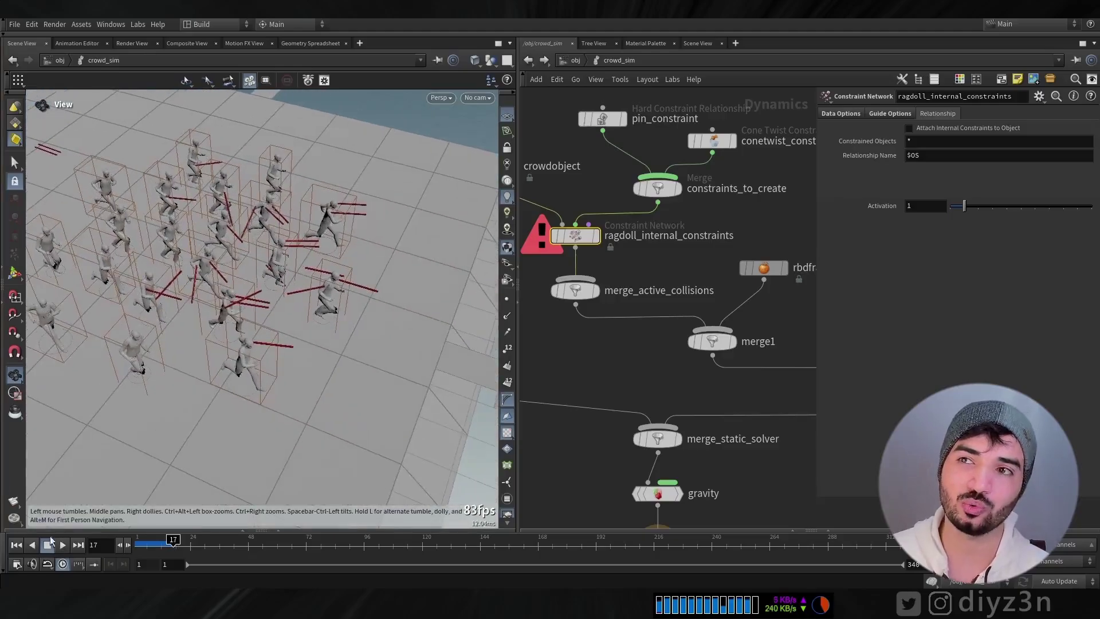
{"action": "left_click", "coordinate": [65, 548]}
{"action": "left_click", "coordinate": [48, 545]}
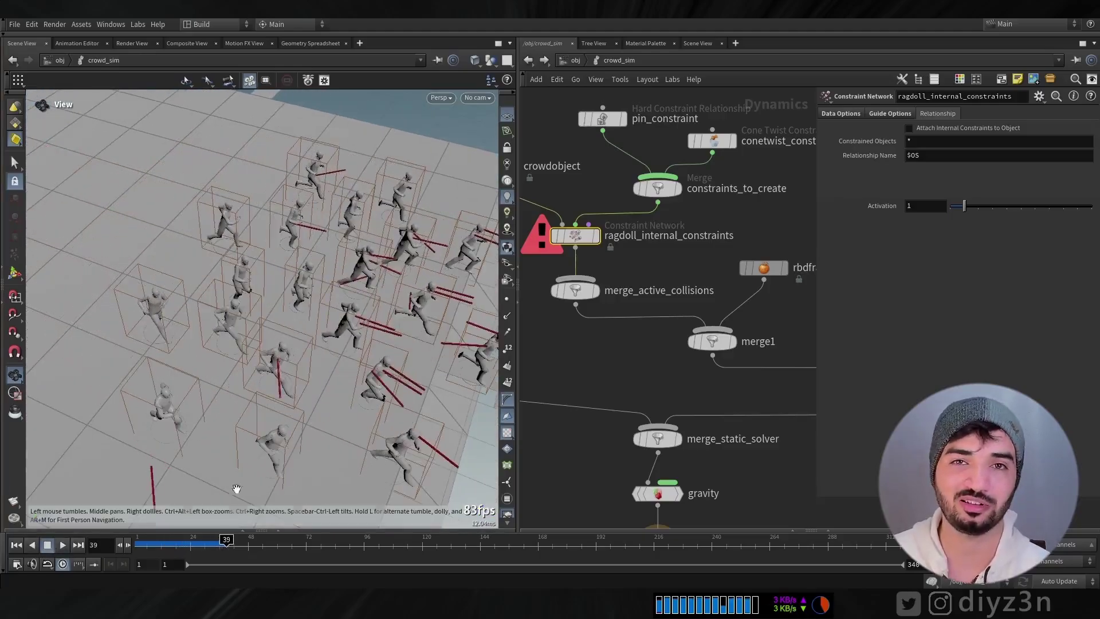
- Scrub back through the early frames and examine up close how the tubes attach to the running agents
{"action": "middle_click_drag", "start_coordinate": [379, 403], "coordinate": [269, 360]}
{"action": "right_click_drag", "start_coordinate": [269, 360], "coordinate": [375, 314]}
{"action": "left_click_drag", "start_coordinate": [376, 314], "coordinate": [224, 424]}
{"action": "left_click_drag", "start_coordinate": [225, 547], "coordinate": [136, 556]}
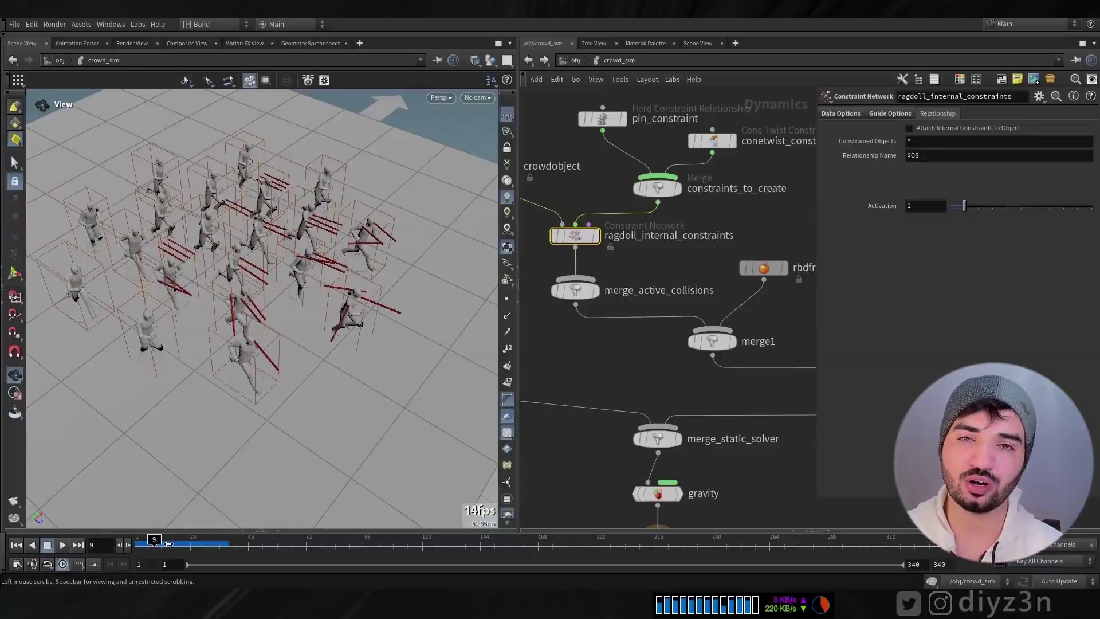
{"action": "right_click_drag", "start_coordinate": [221, 346], "coordinate": [290, 242]}
{"action": "mouse_move", "coordinate": [156, 542]}
{"action": "left_mouse_down"}
{"action": "mouse_move", "coordinate": [141, 542]}
{"action": "mouse_move", "coordinate": [152, 542]}
{"action": "left_mouse_up"}
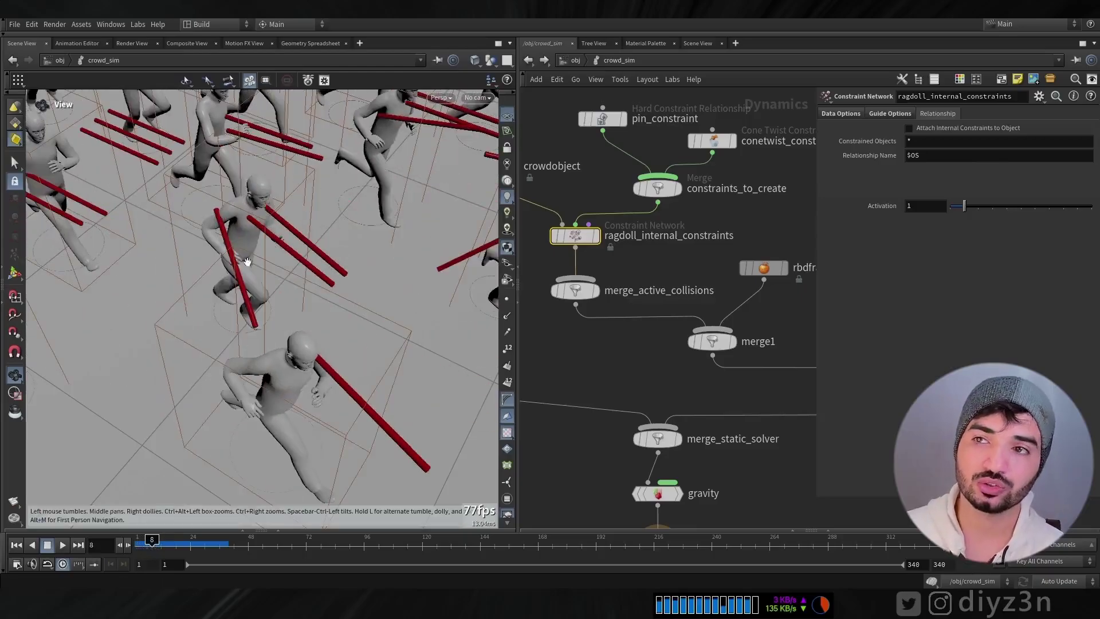
{"action": "scroll", "coordinate": [316, 331], "scroll_direction": "down", "scroll_amount": 3}
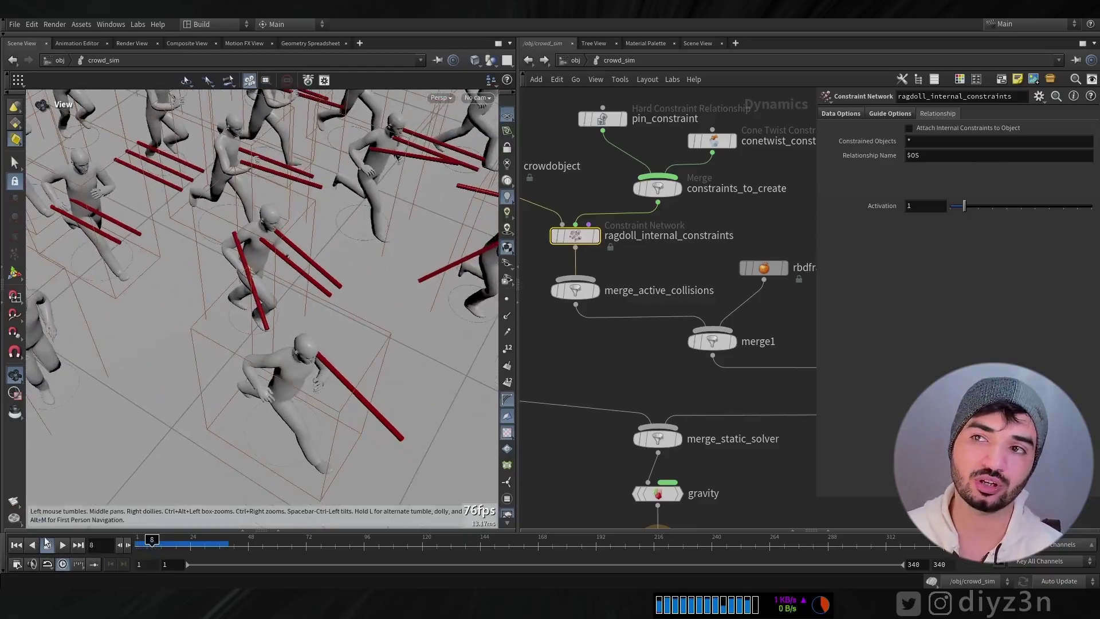
- Re-enable crowdtrigger1 and the run-to-ragdoll transition crowdtransition1 in the crowd network
{"action": "middle_click_drag", "start_coordinate": [791, 311], "coordinate": [562, 324]}
{"action": "middle_click_drag", "start_coordinate": [768, 275], "coordinate": [519, 291]}
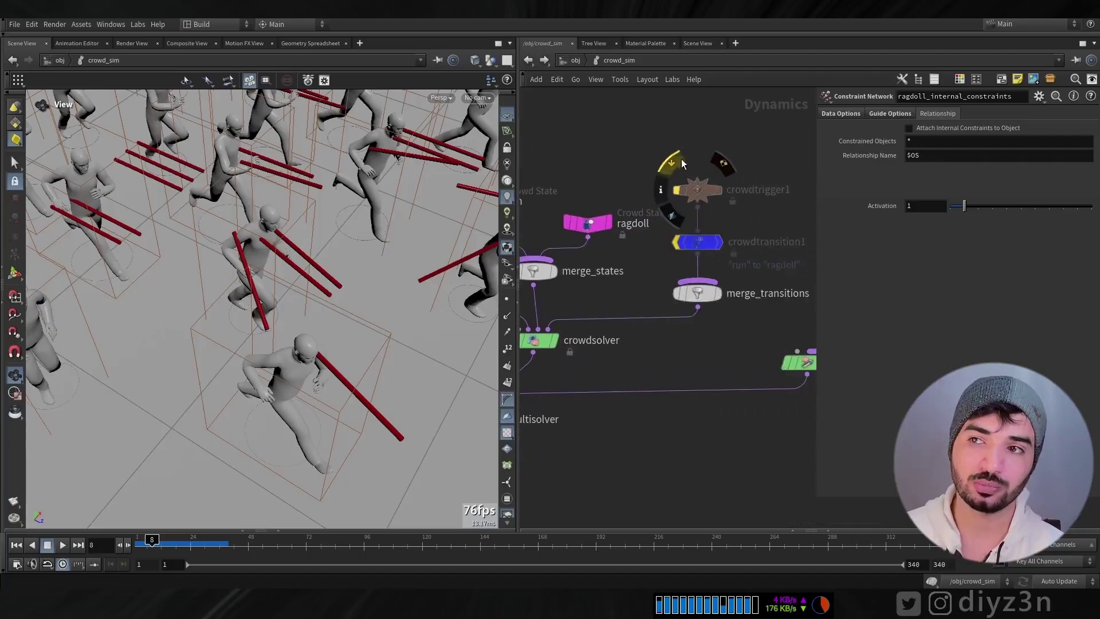
{"action": "left_click", "coordinate": [682, 163]}
{"action": "left_click", "coordinate": [697, 190]}
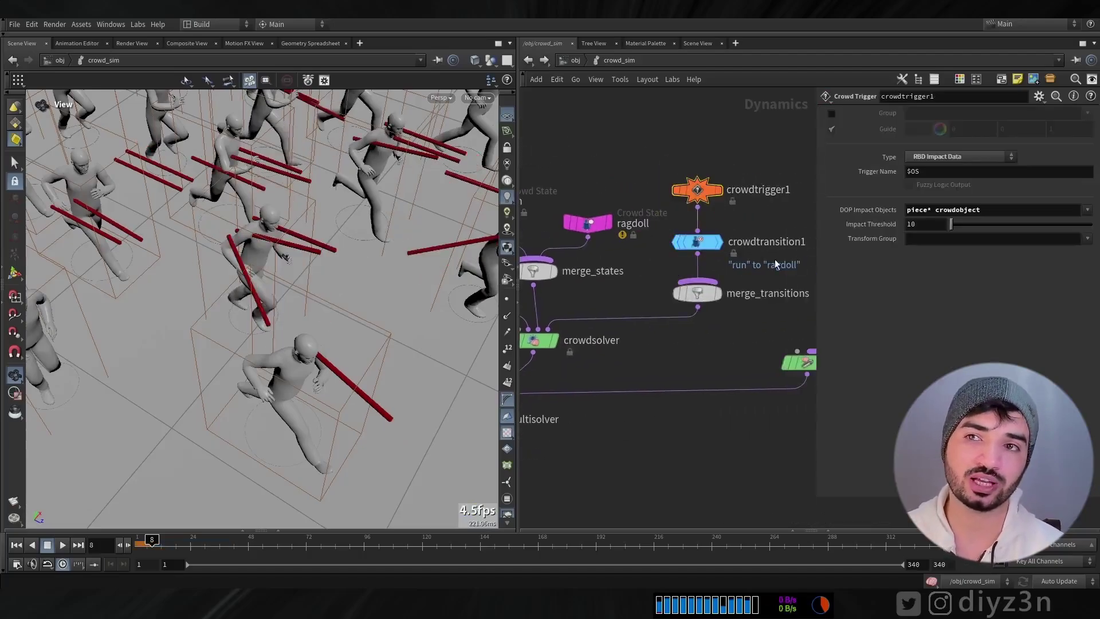
{"action": "left_click", "coordinate": [699, 246]}
{"action": "left_click", "coordinate": [704, 197]}
- Set crowdtrigger1's type to RBD Sticky Collisions, its comparison to Greater Than and the number of sticky collisions to 1
{"action": "left_click", "coordinate": [931, 156]}
{"action": "left_click", "coordinate": [930, 349]}
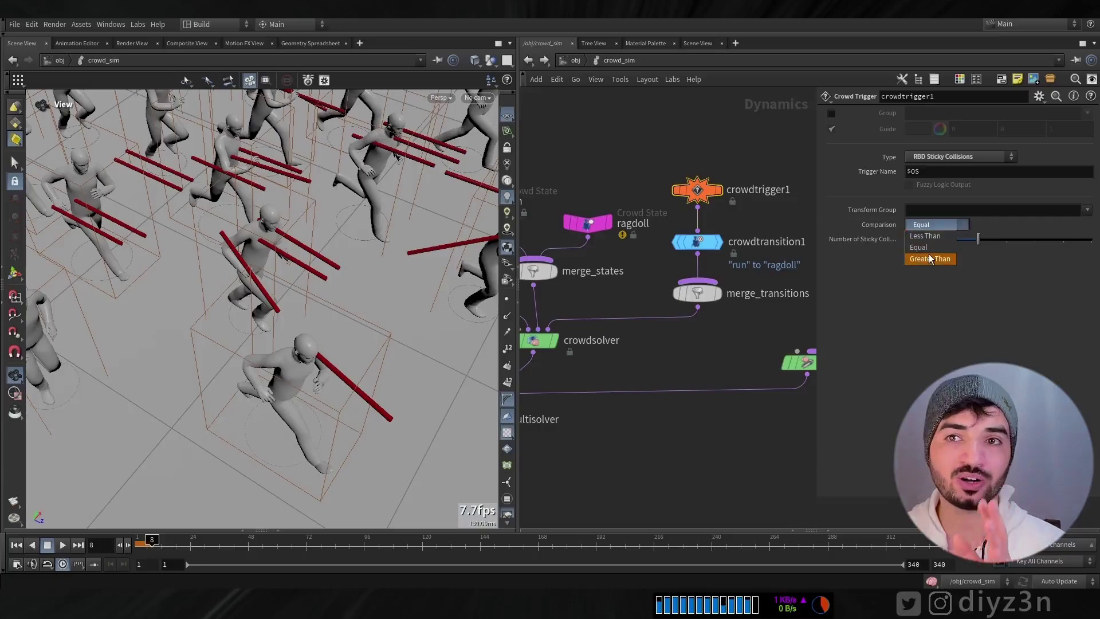
{"action": "left_click", "coordinate": [930, 259]}
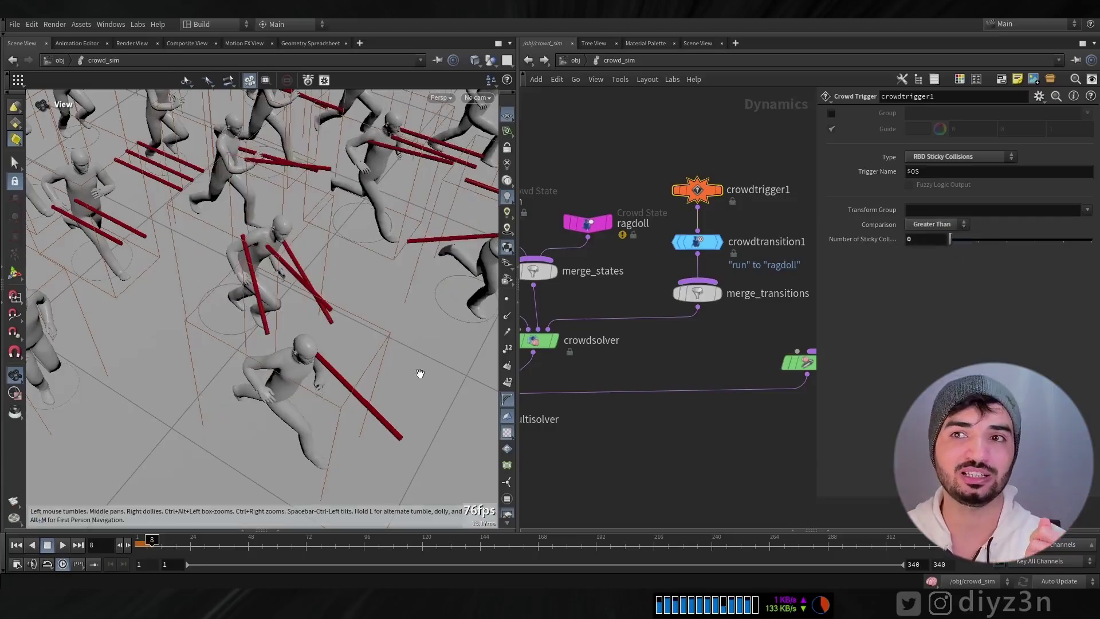
{"action": "left_click_drag", "start_coordinate": [954, 239], "coordinate": [980, 239]}
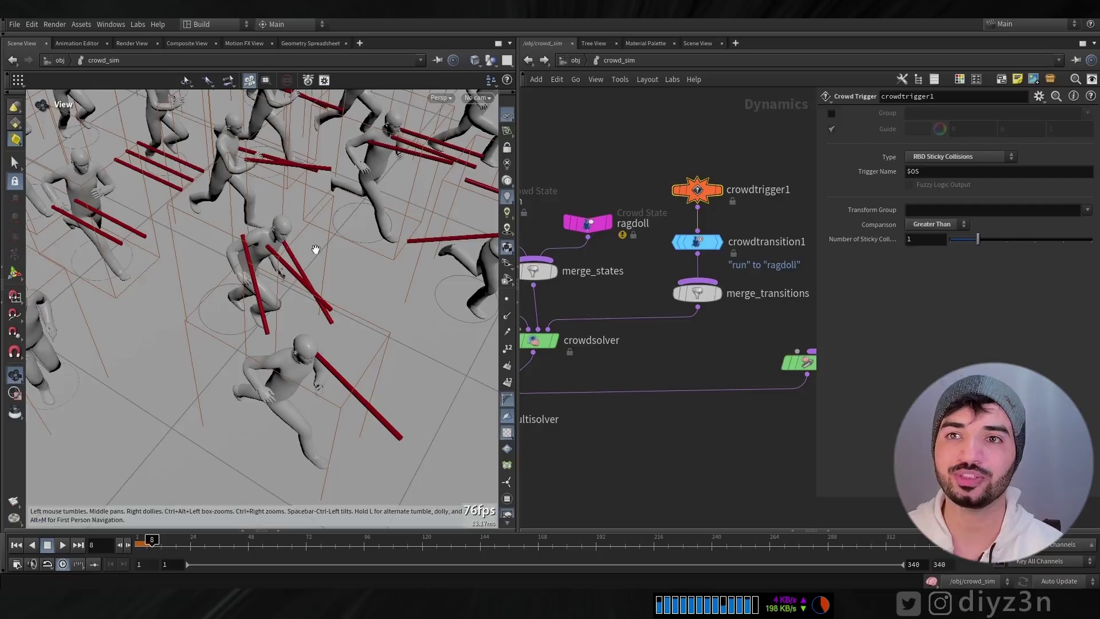
- Replay the simulation from the first frame to check how the agents turn into ragdolls on sticky collisions
{"action": "left_click", "coordinate": [14, 546]}
{"action": "left_click", "coordinate": [54, 546]}
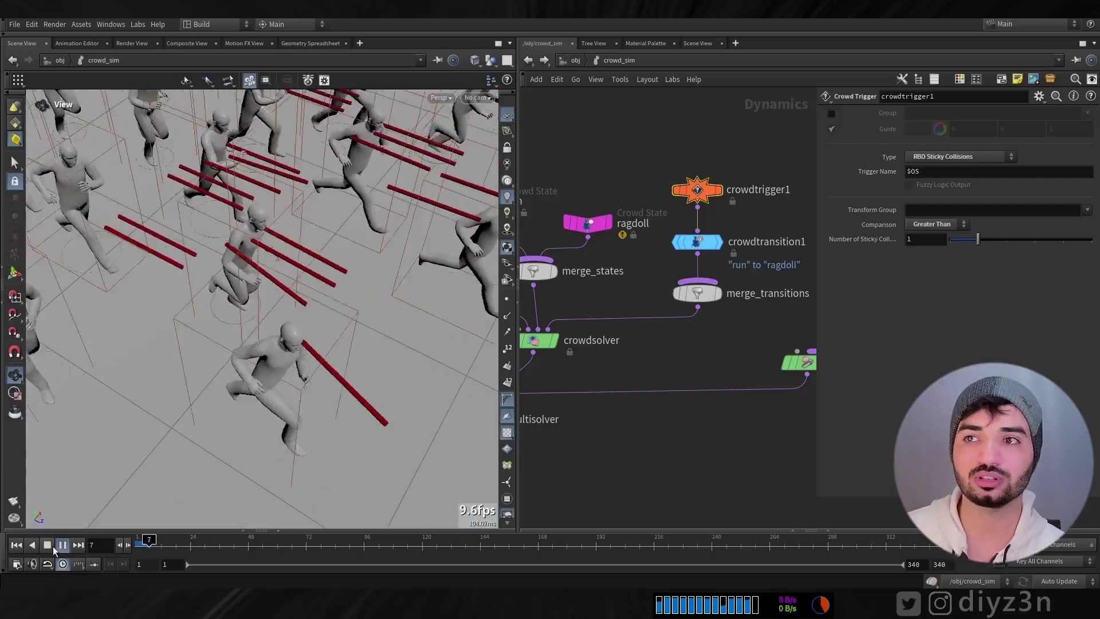
{"action": "left_click", "coordinate": [53, 547]}
{"action": "right_click_drag", "start_coordinate": [94, 517], "coordinate": [9, 517]}
{"action": "left_click", "coordinate": [16, 546]}
{"action": "left_click", "coordinate": [62, 546]}
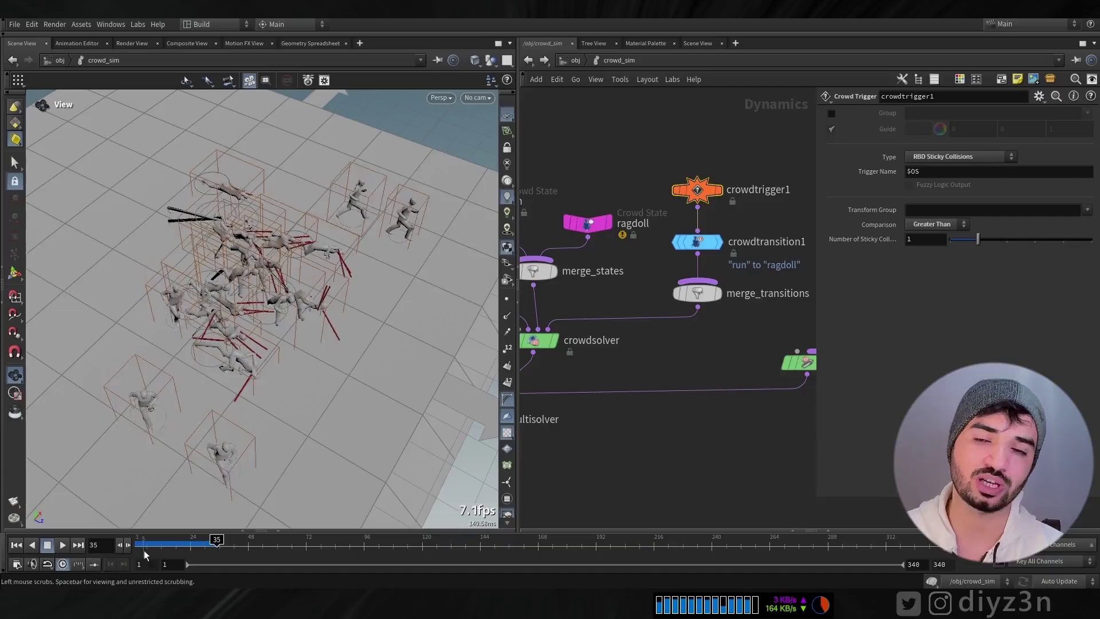
{"action": "left_click", "coordinate": [49, 546]}
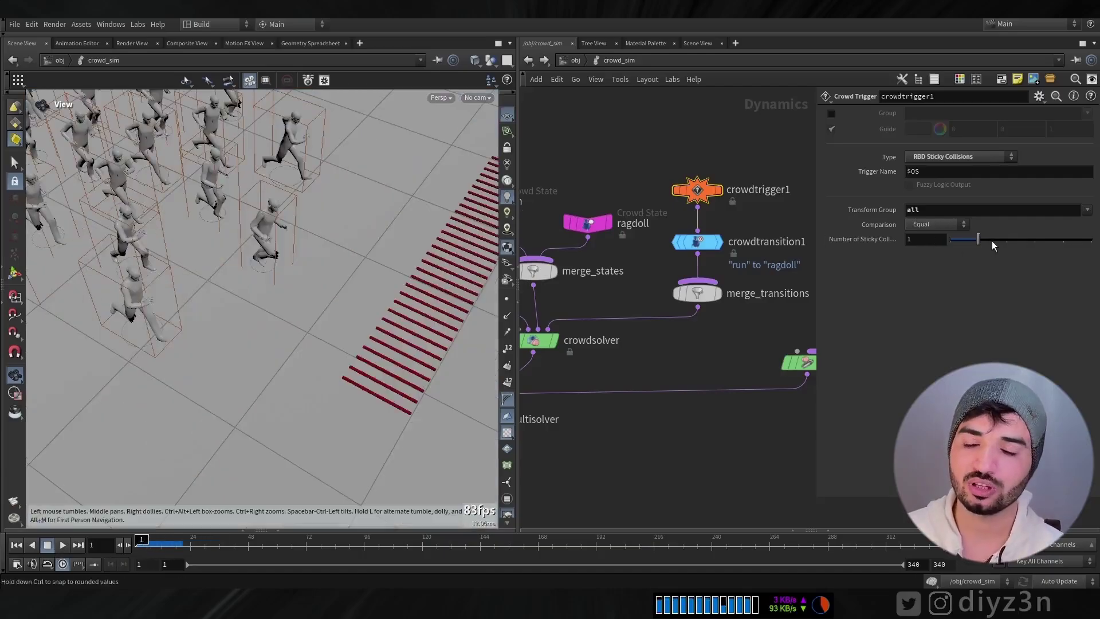
- Set crowdtrigger1's transform group to all, comparison to Equal and number of sticky collisions to 2, and test the simulation
{"action": "left_click", "coordinate": [994, 245]}
{"action": "left_click", "coordinate": [57, 544]}
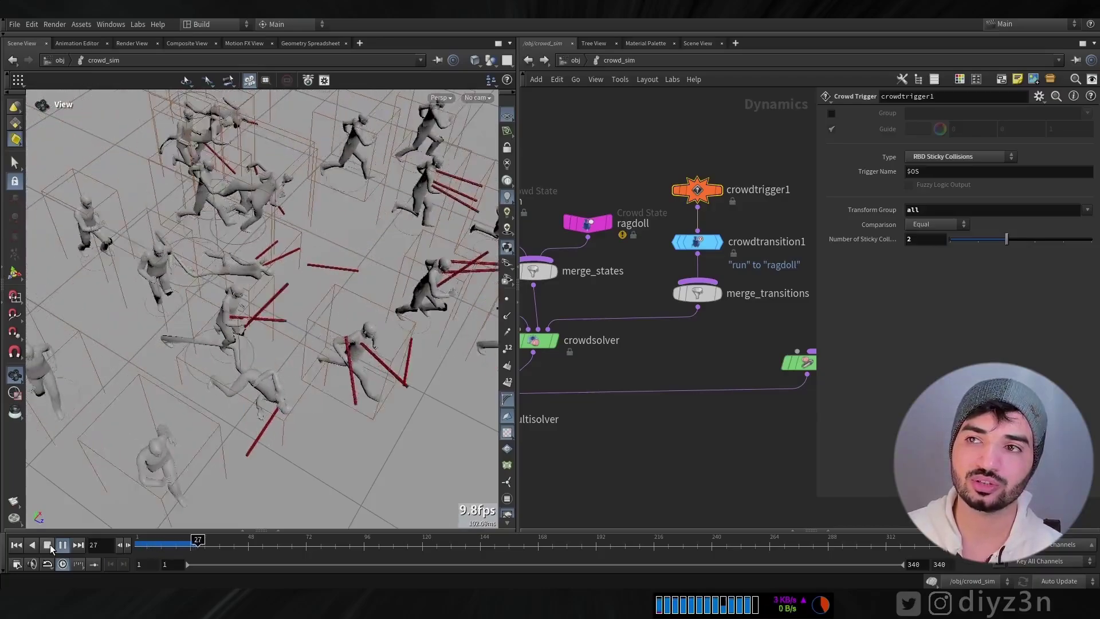
{"action": "left_click", "coordinate": [63, 545]}
{"action": "left_click_drag", "start_coordinate": [217, 544], "coordinate": [138, 547]}
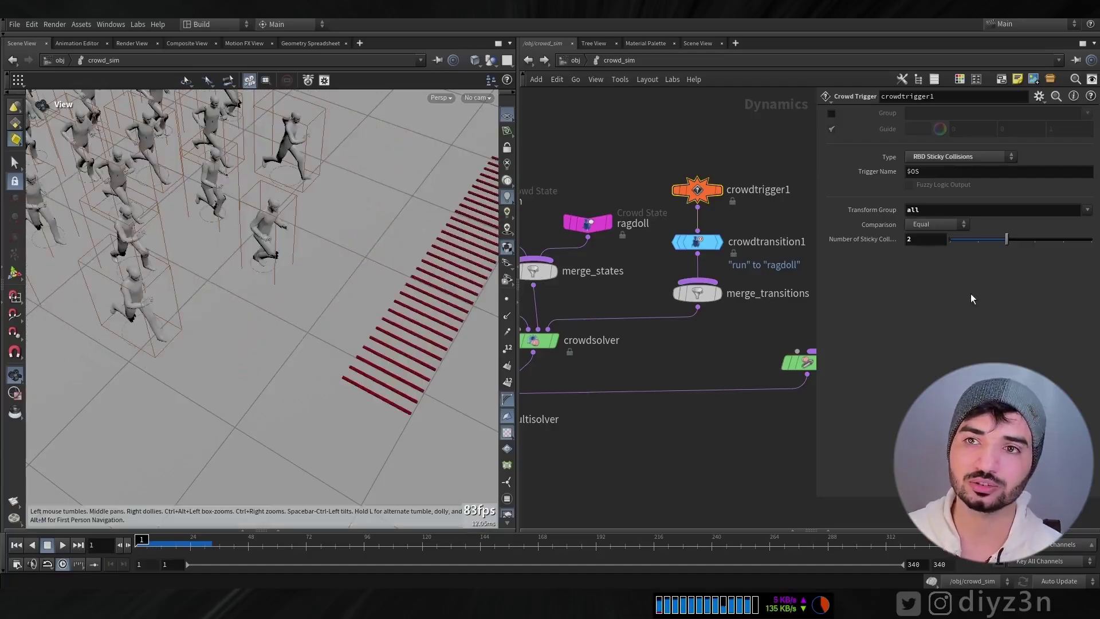
- Change crowdtrigger1's comparison to Greater Than and number of sticky collisions to 0, and play the simulation
{"action": "left_click", "coordinate": [964, 241]}
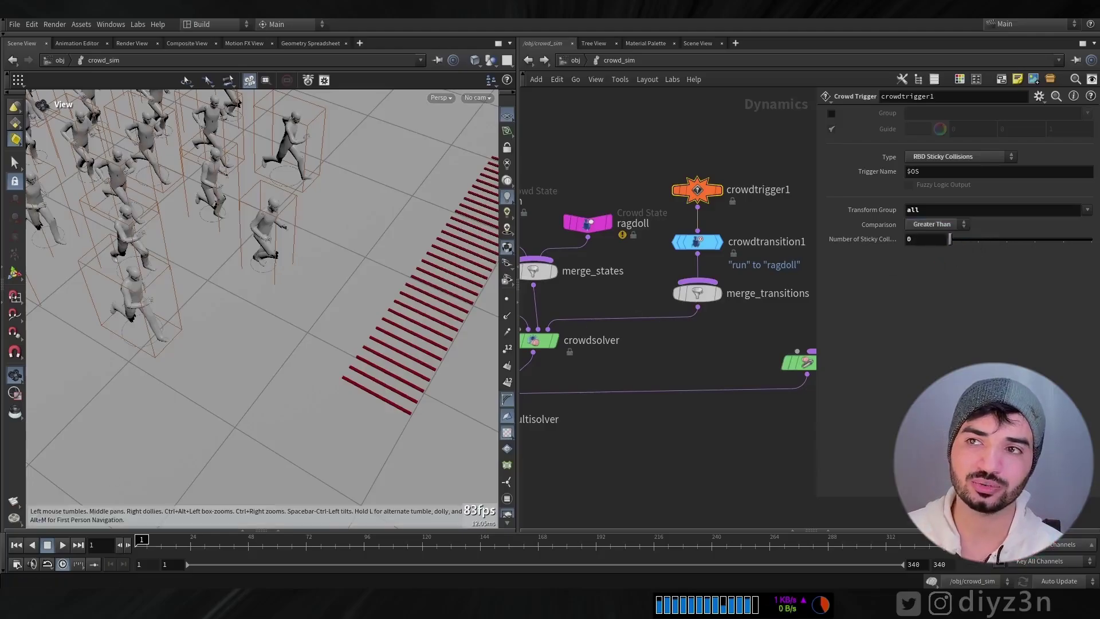
{"action": "left_click", "coordinate": [61, 547]}
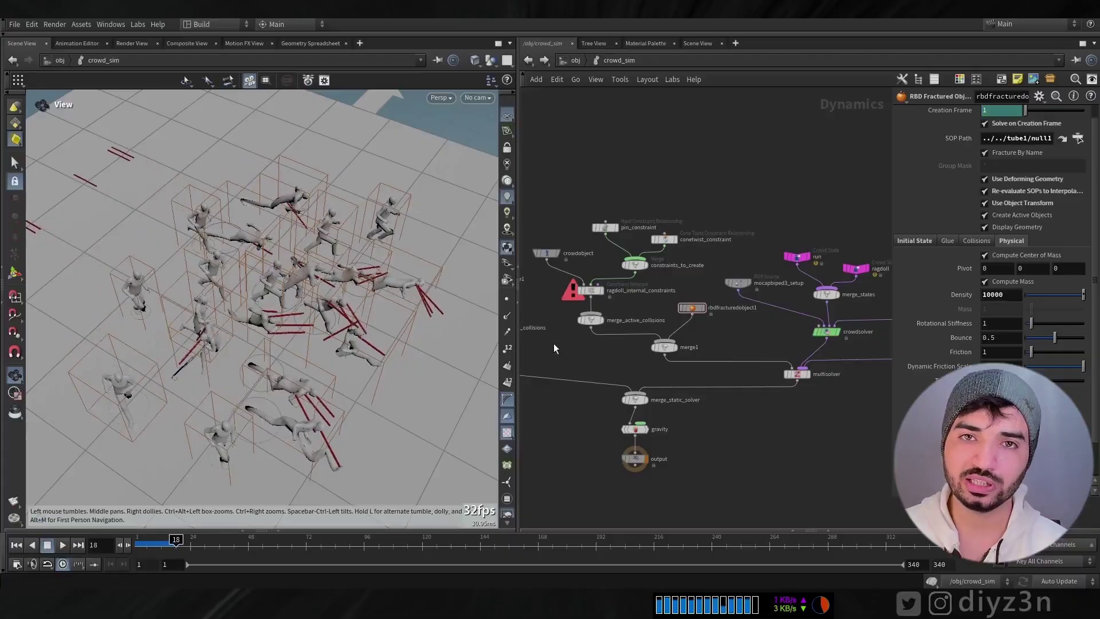
- Switch crowdtrigger1's type to RBD Impact Data and limit its DOP impact objects to piece*
{"action": "middle_click_drag", "start_coordinate": [553, 342], "coordinate": [576, 389]}
{"action": "scroll", "coordinate": [748, 382], "scroll_direction": "up", "scroll_amount": 3}
{"action": "left_click", "coordinate": [747, 251]}
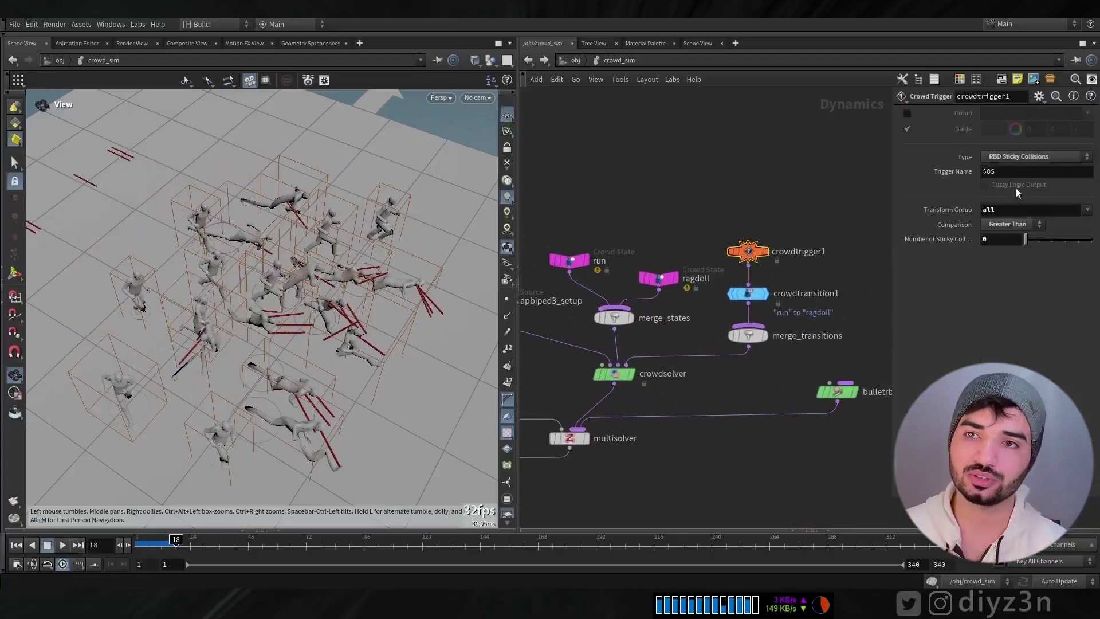
{"action": "left_click", "coordinate": [1022, 157]}
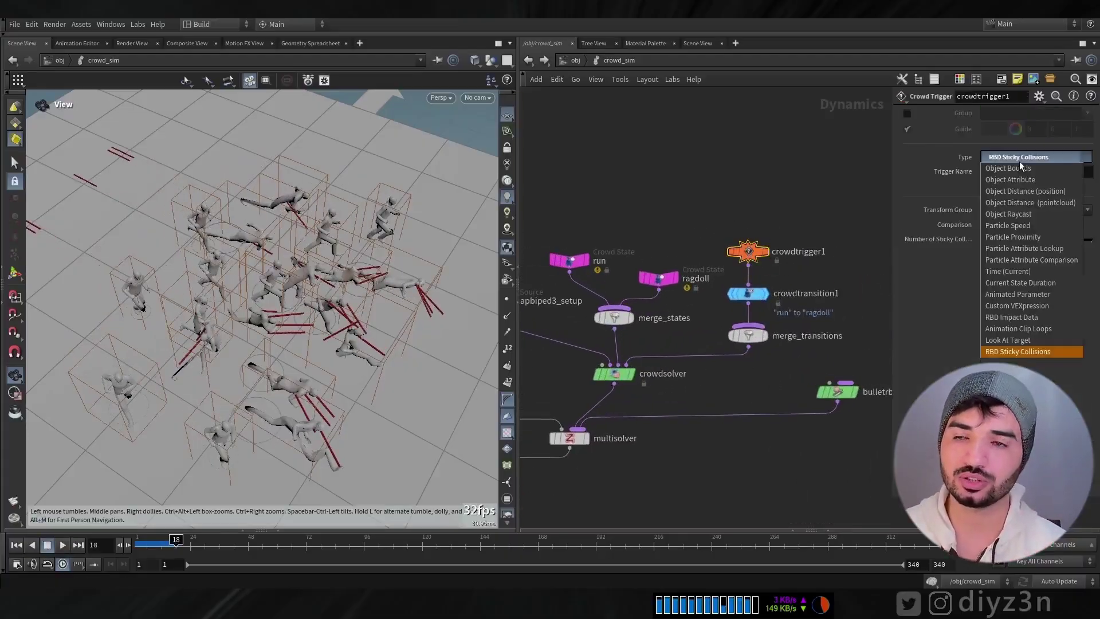
{"action": "left_click", "coordinate": [1012, 316]}
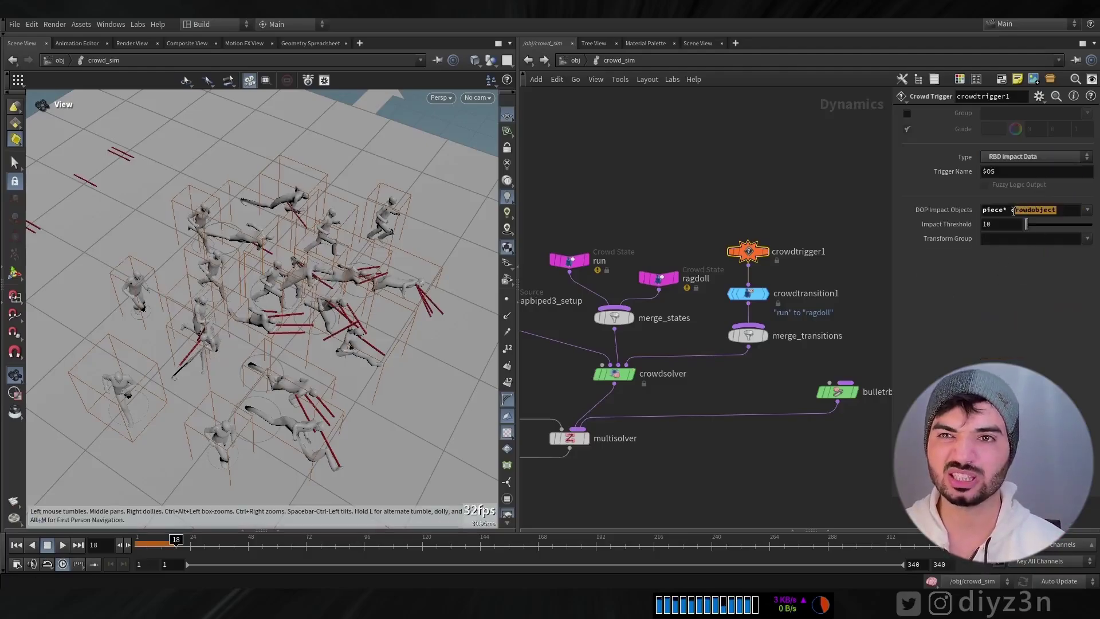
- Play the simulation with the impact-based trigger and scrub through the frames to inspect the ragdolls
{"action": "left_click", "coordinate": [52, 546]}
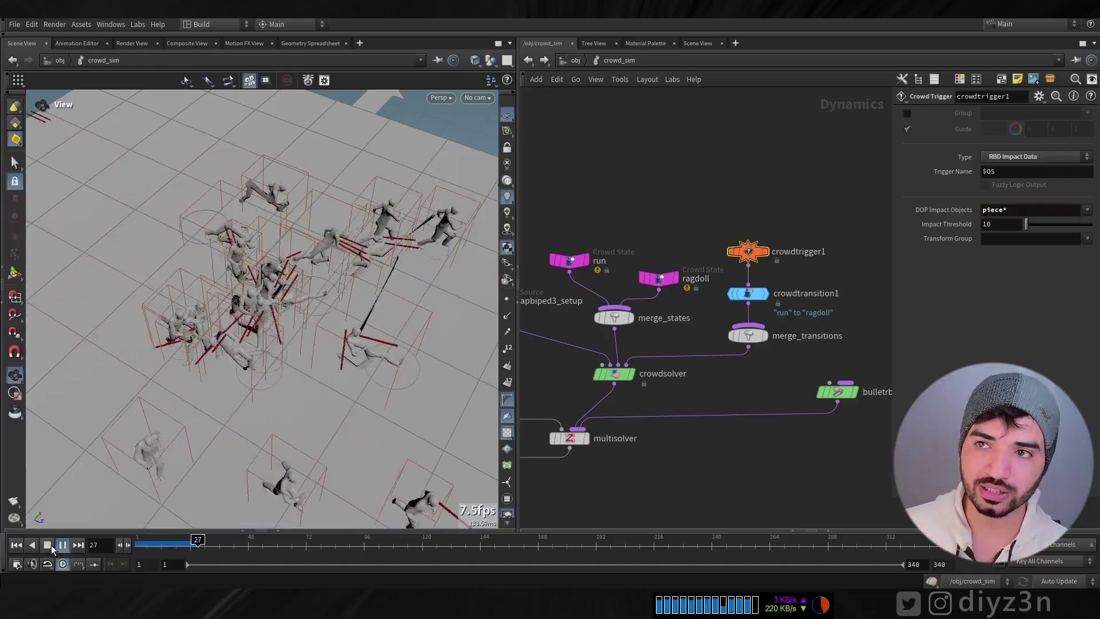
{"action": "left_click", "coordinate": [50, 544]}
{"action": "middle_click_drag", "start_coordinate": [452, 224], "coordinate": [367, 242]}
{"action": "left_click_drag", "start_coordinate": [191, 542], "coordinate": [231, 540]}
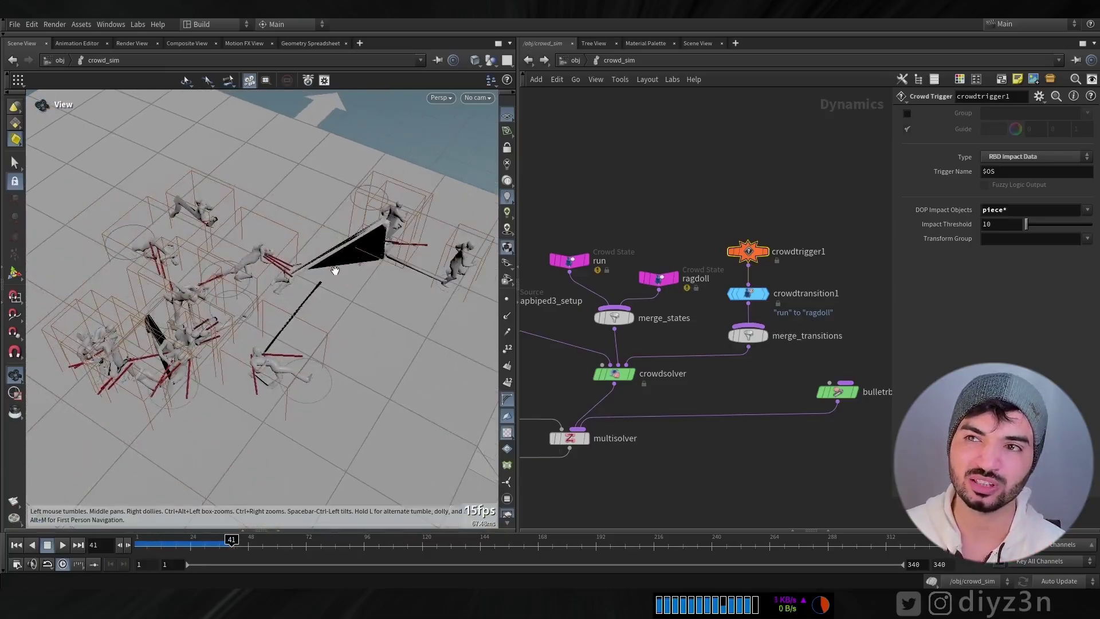
- Set bulletrbdsolver's constraint iterations and number of substeps to 20, and replay the simulation from the first frame
{"action": "left_click", "coordinate": [13, 544]}
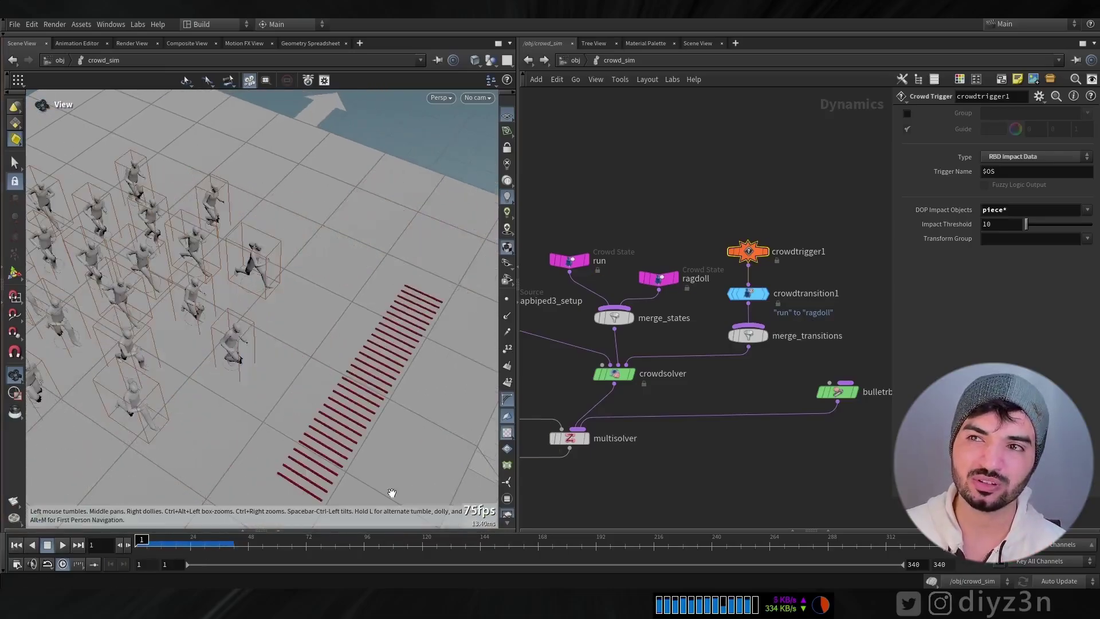
{"action": "left_click", "coordinate": [830, 393]}
{"action": "type", "text": "20"}
{"action": "left_click", "coordinate": [998, 131]}
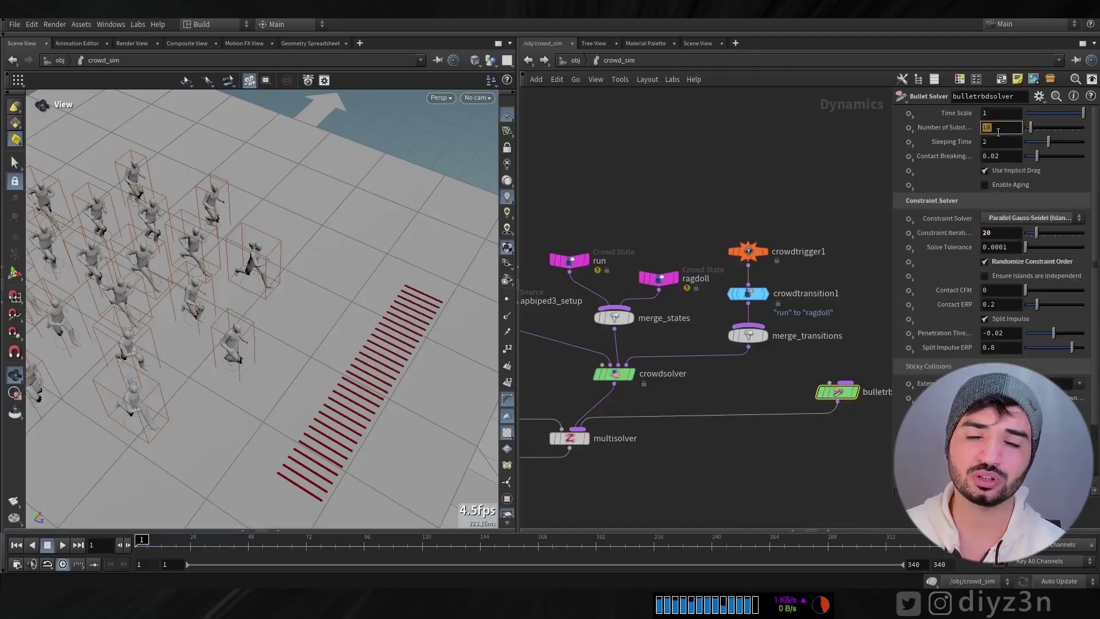
{"action": "left_click", "coordinate": [64, 545]}
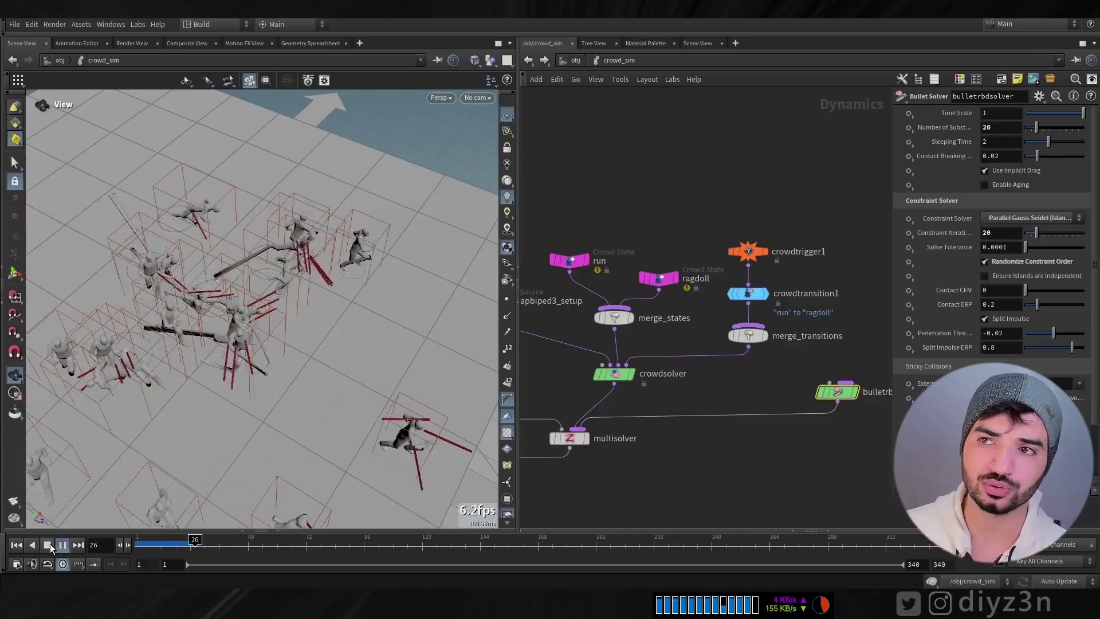
{"action": "left_click", "coordinate": [48, 545]}
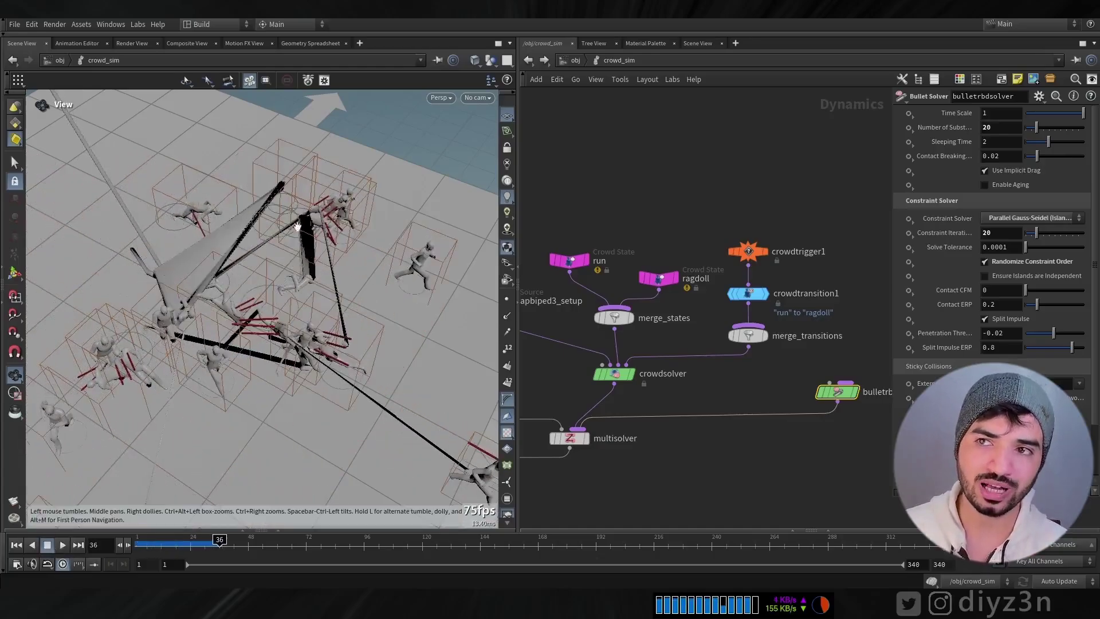
- Reset bulletrbdsolver's number of substeps and constraint iterations to 10, and return to the first frame
{"action": "middle_click", "coordinate": [951, 127], "text": "ctrl"}
{"action": "middle_click", "coordinate": [960, 232], "text": "ctrl"}
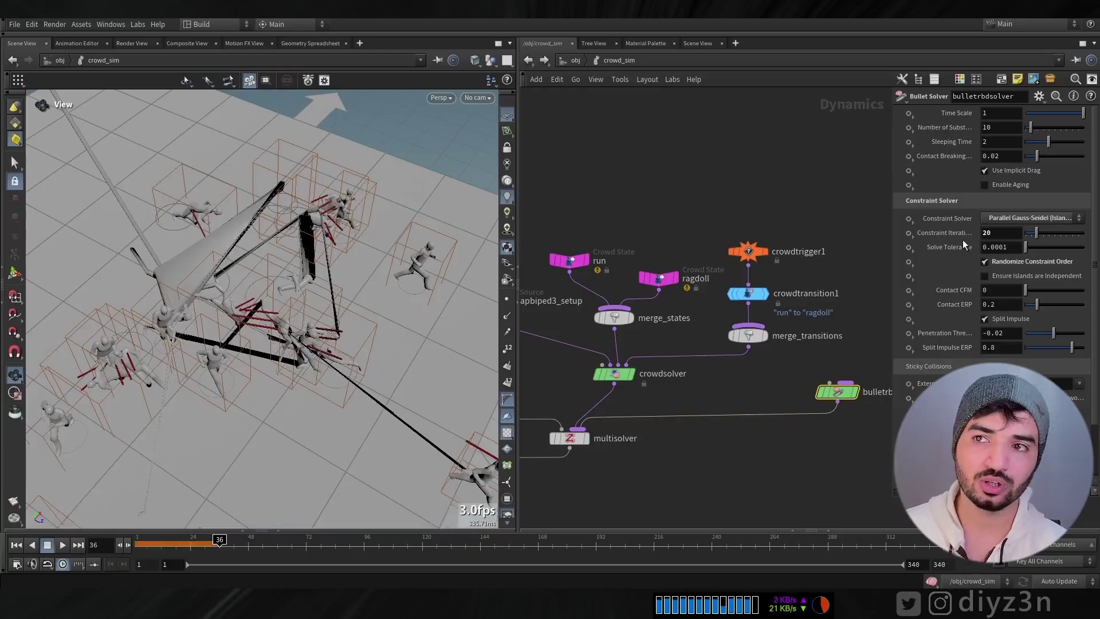
{"action": "left_click", "coordinate": [16, 547]}
{"action": "middle_click_drag", "start_coordinate": [579, 370], "coordinate": [856, 383]}
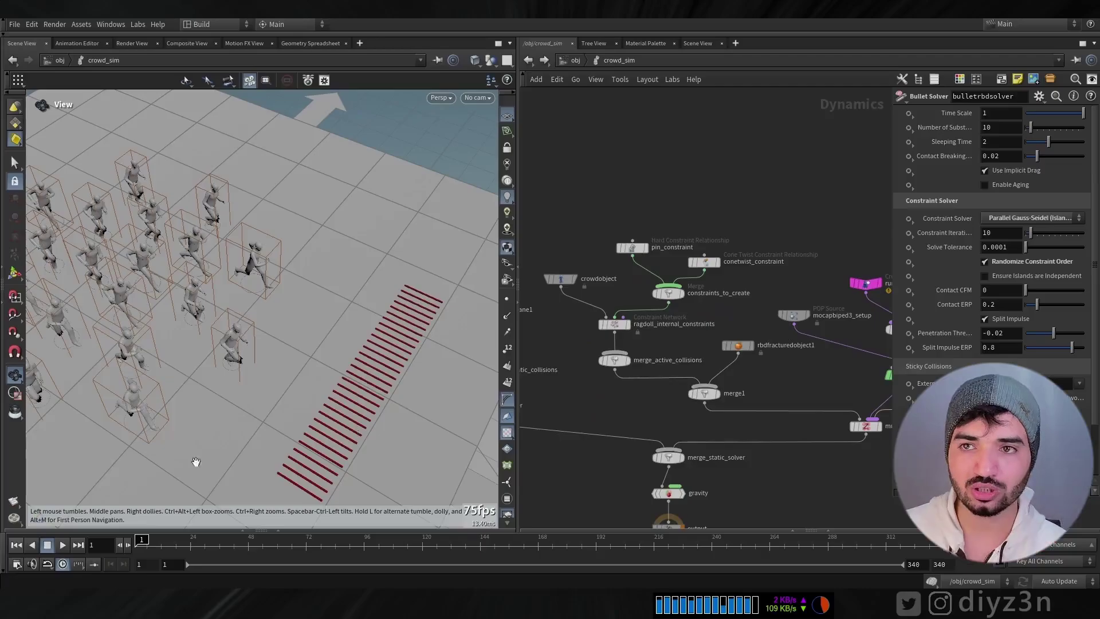
- Play the crowd simulation briefly, check its imported result in mocapbiped3_setup, and return to crowd_sim at the first frame
{"action": "left_click", "coordinate": [62, 545]}
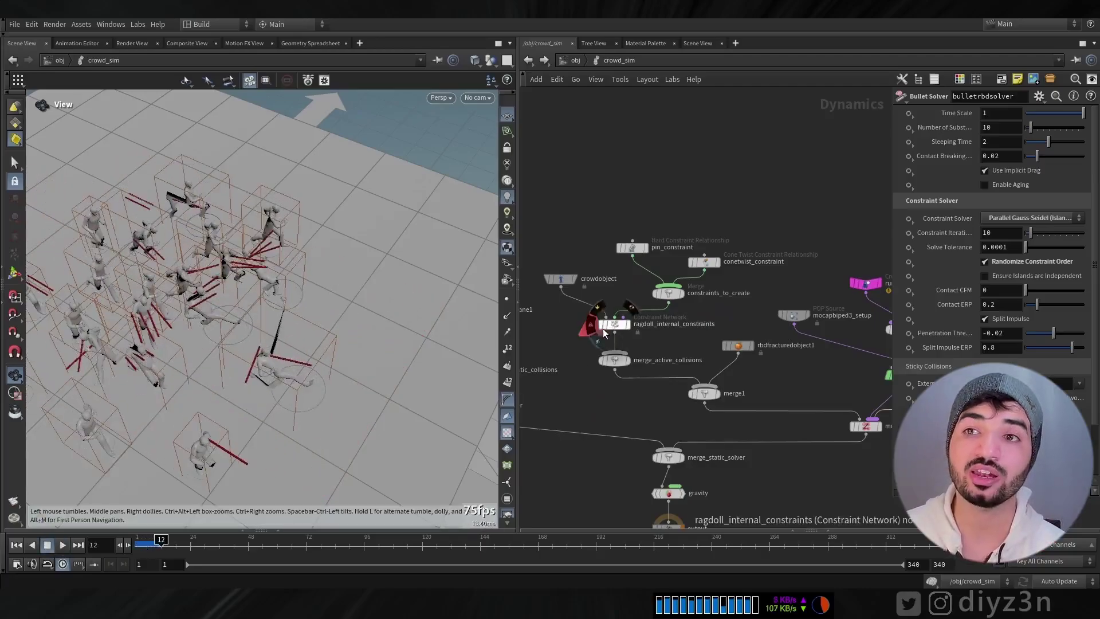
{"action": "left_click", "coordinate": [575, 67]}
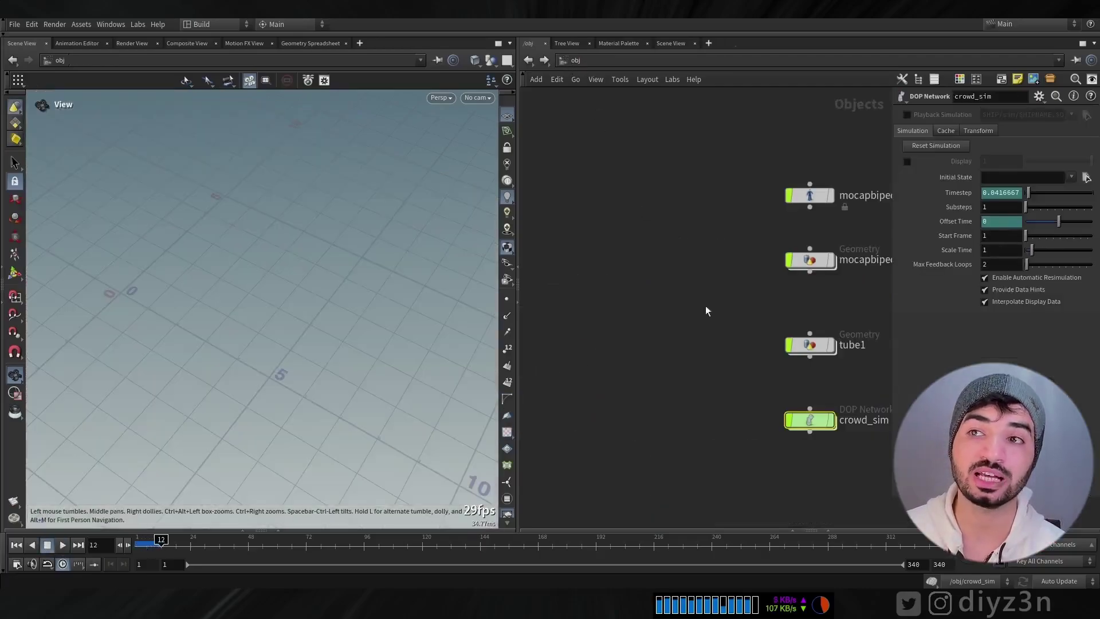
{"action": "double_click", "coordinate": [808, 262]}
{"action": "mouse_move", "coordinate": [165, 539]}
{"action": "left_mouse_down"}
{"action": "mouse_move", "coordinate": [135, 540]}
{"action": "mouse_move", "coordinate": [170, 541]}
{"action": "left_mouse_up"}
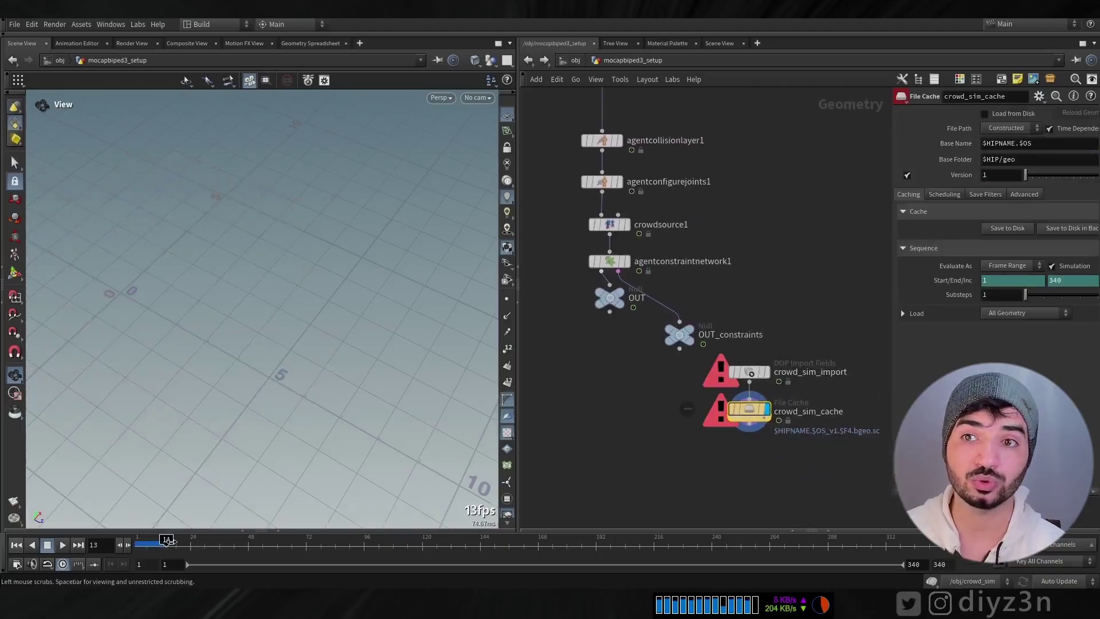
{"action": "left_click", "coordinate": [583, 66]}
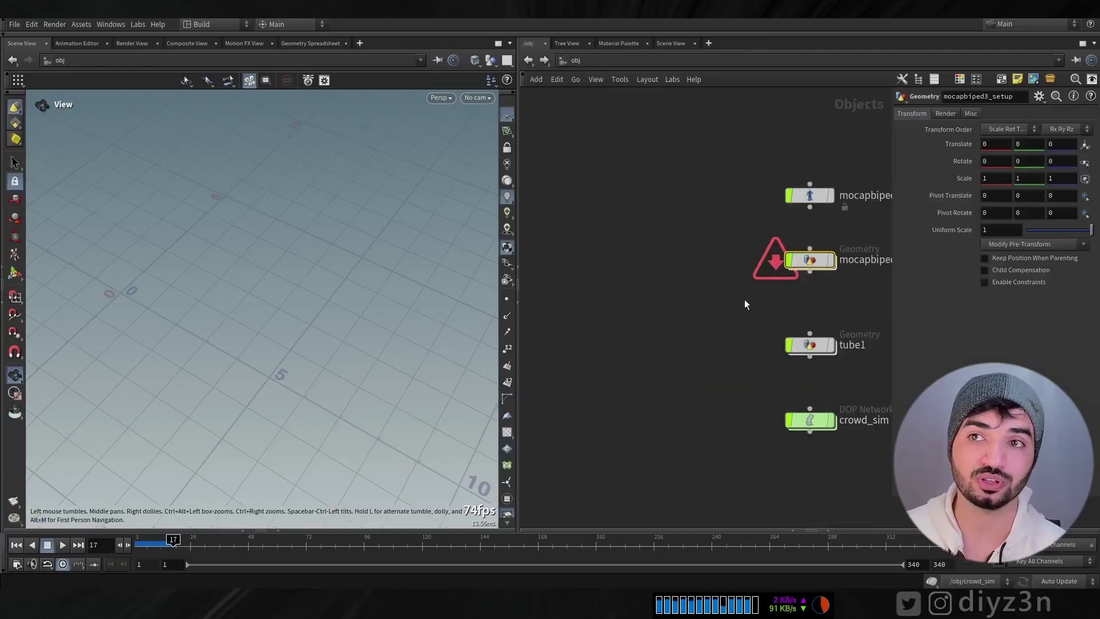
{"action": "middle_click_drag", "start_coordinate": [745, 300], "coordinate": [672, 291]}
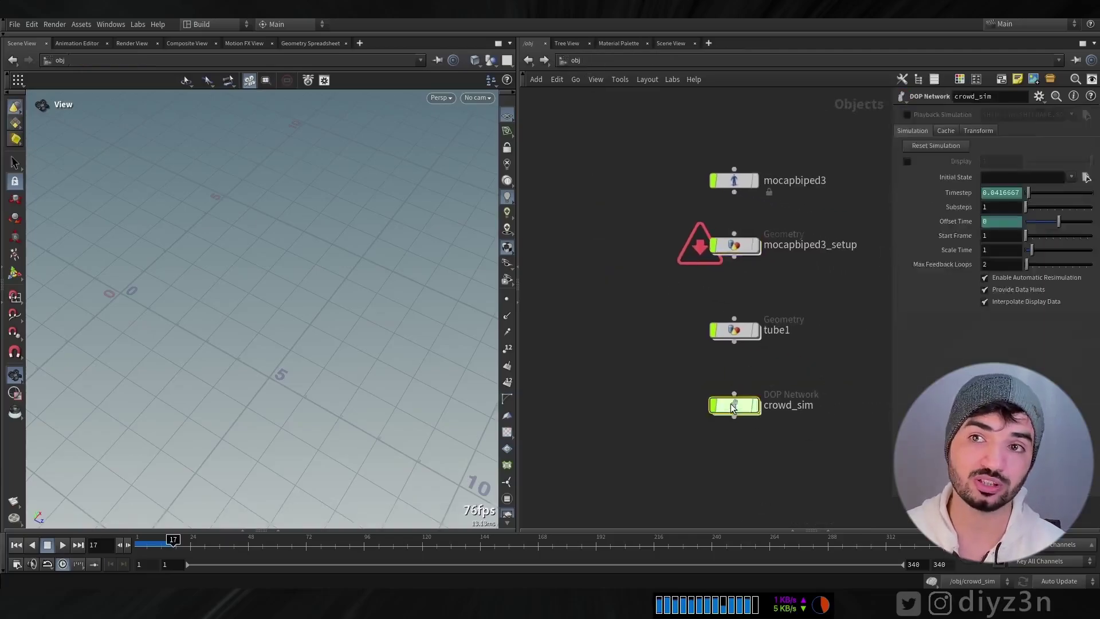
{"action": "double_click", "coordinate": [732, 405]}
{"action": "left_click", "coordinate": [16, 545]}
- Add a Glue Constraint Relationship feeding constraints_to_create, then run the simulation and return to the first frame
{"action": "middle_click_drag", "start_coordinate": [684, 280], "coordinate": [619, 268]}
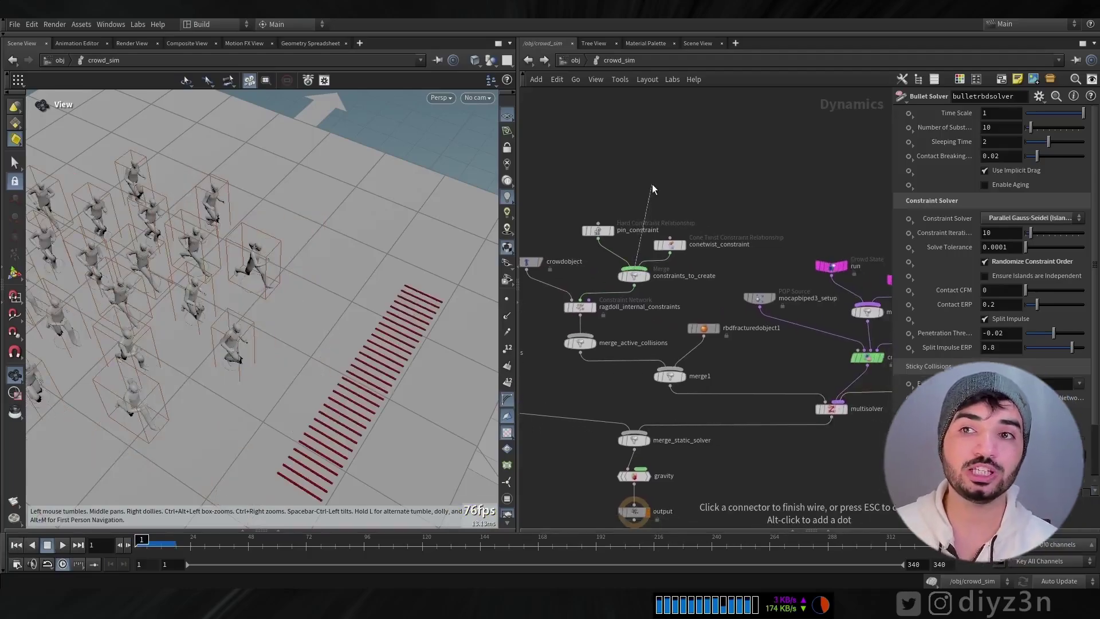
{"action": "key", "text": "ctrl+z"}
{"action": "middle_click_drag", "start_coordinate": [726, 280], "coordinate": [510, 272]}
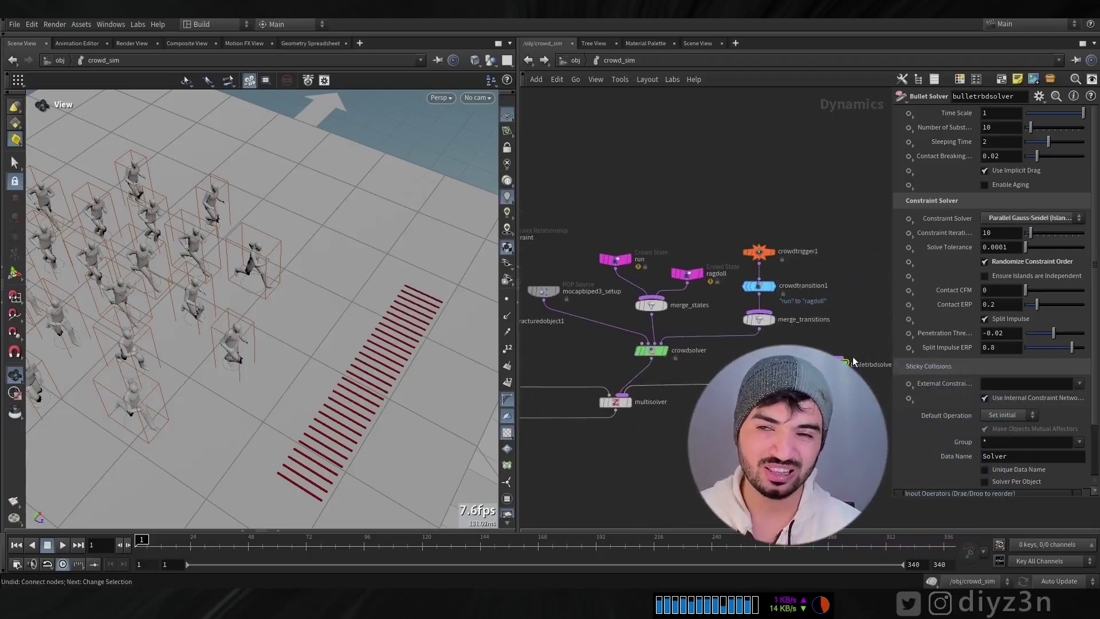
{"action": "middle_click_drag", "start_coordinate": [609, 224], "coordinate": [832, 308]}
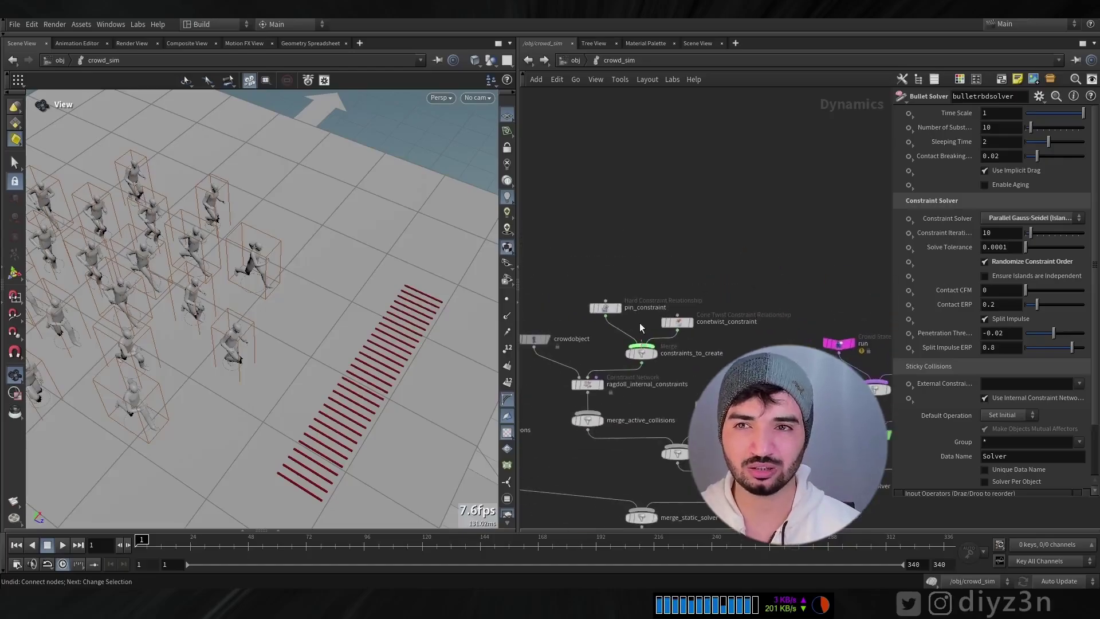
{"action": "key", "text": "Tab"}
{"action": "type", "text": "gl"}
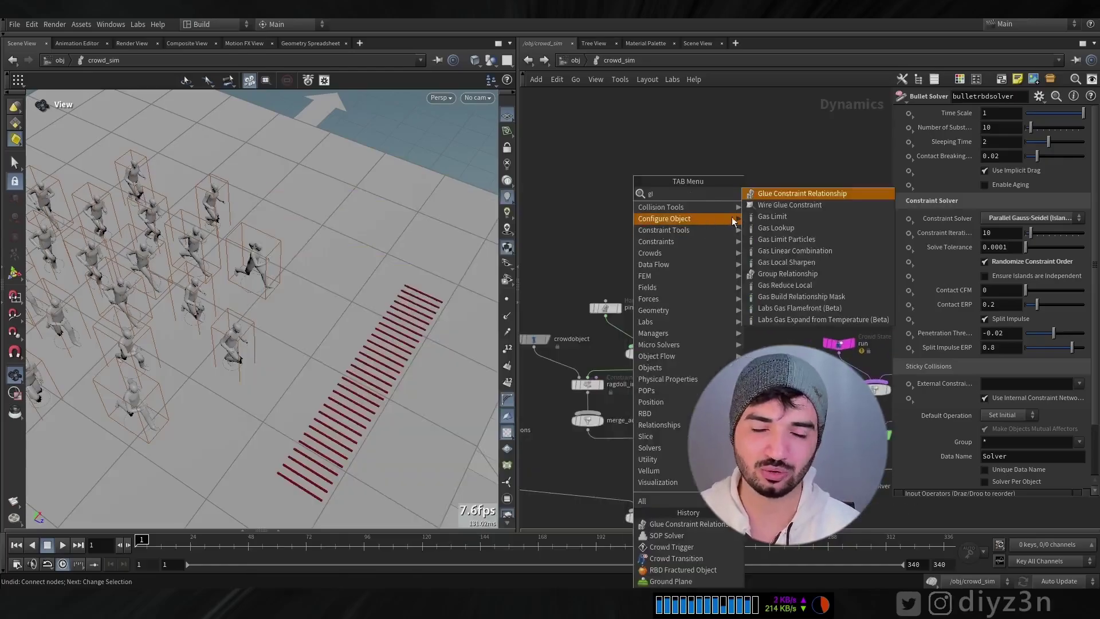
{"action": "left_click", "coordinate": [779, 194]}
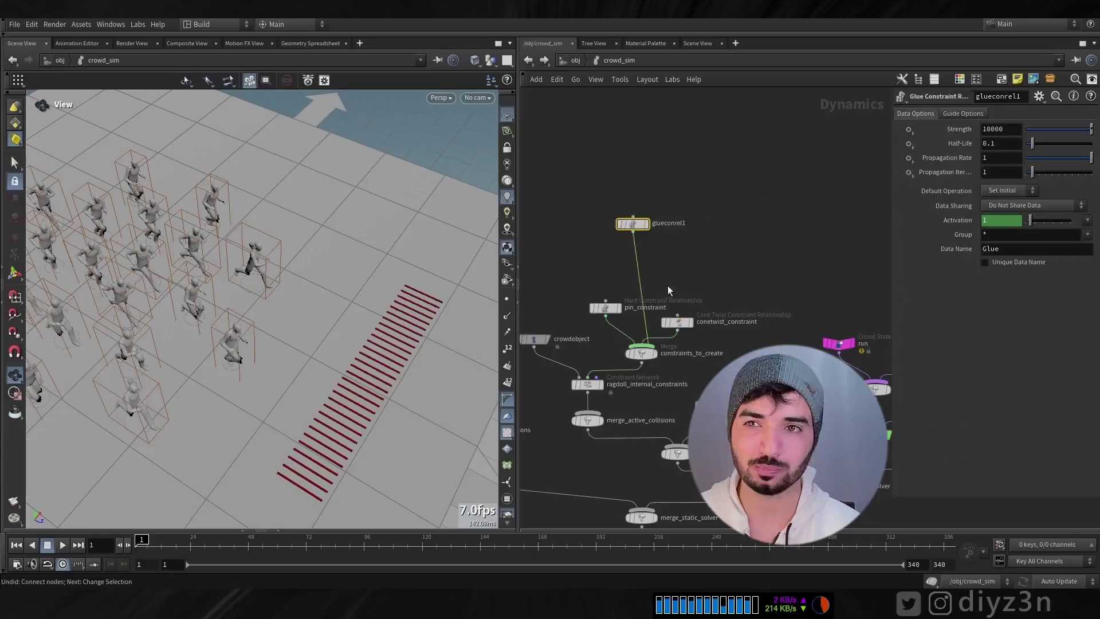
{"action": "left_click", "coordinate": [47, 545]}
{"action": "left_click", "coordinate": [17, 545]}
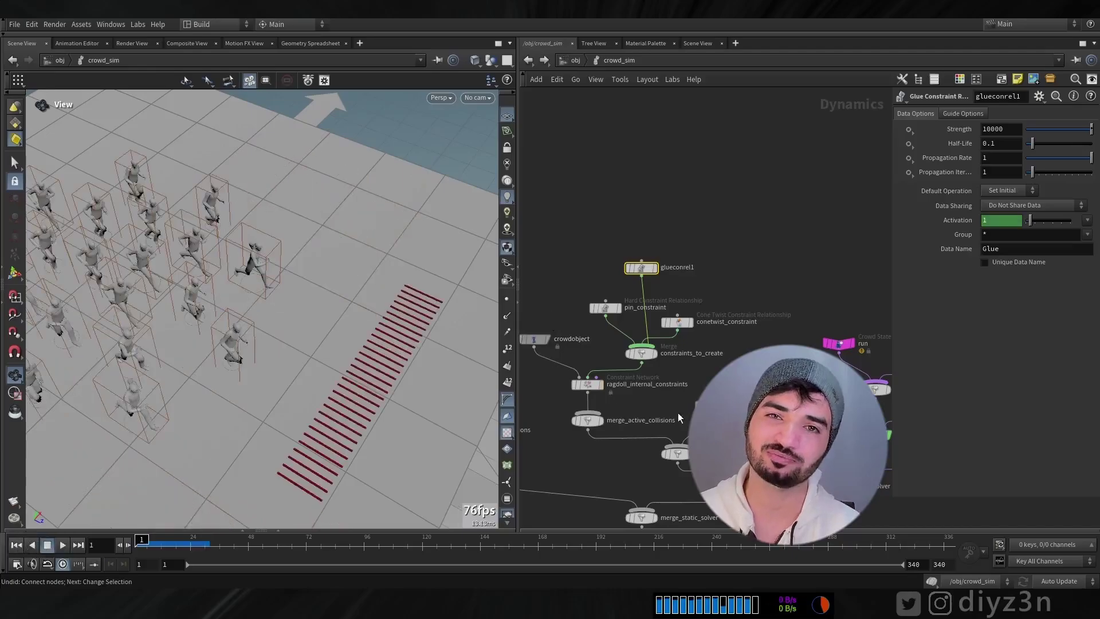
- Disable the internal constraint networks option on bulletrbdsolver, play the simulation, and return to the first frame
{"action": "middle_click_drag", "start_coordinate": [759, 437], "coordinate": [577, 370]}
{"action": "left_click", "coordinate": [873, 383]}
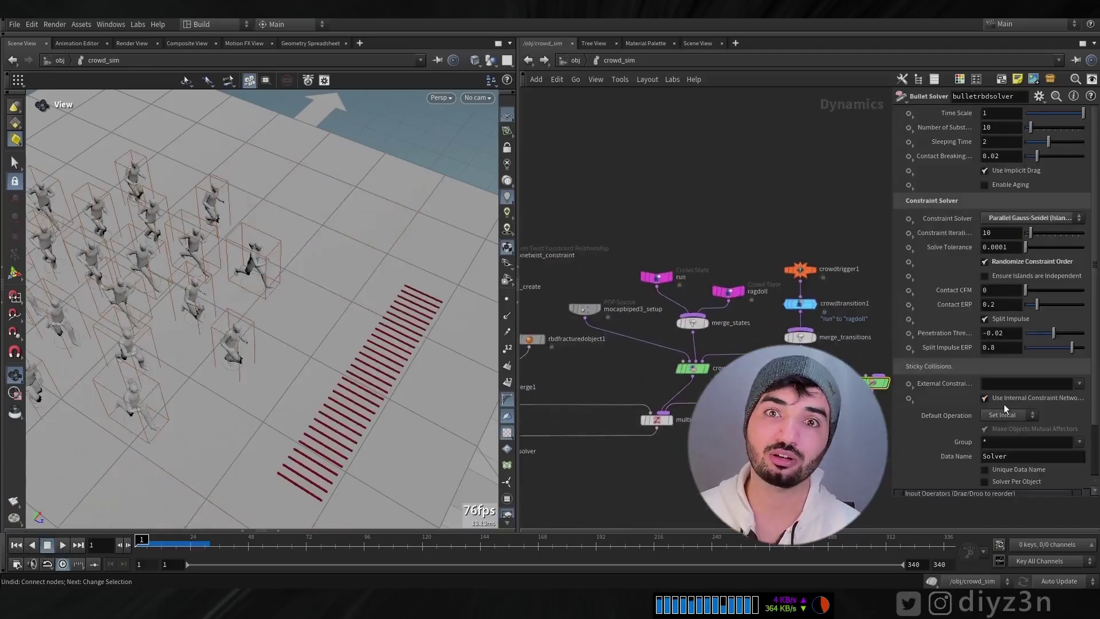
{"action": "left_click", "coordinate": [62, 545]}
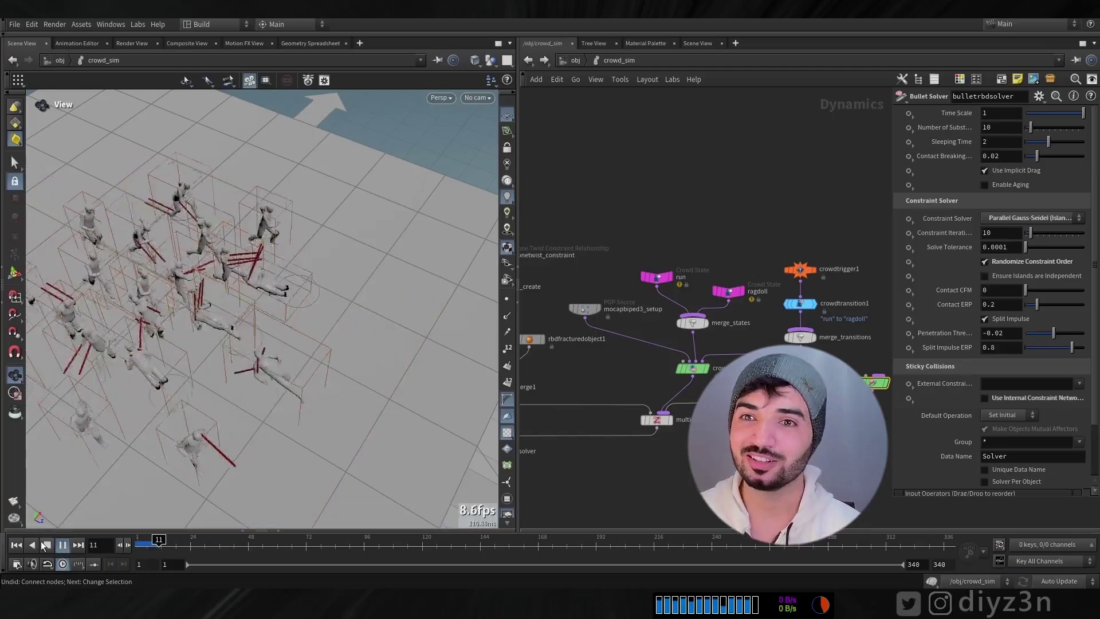
{"action": "left_click", "coordinate": [47, 545]}
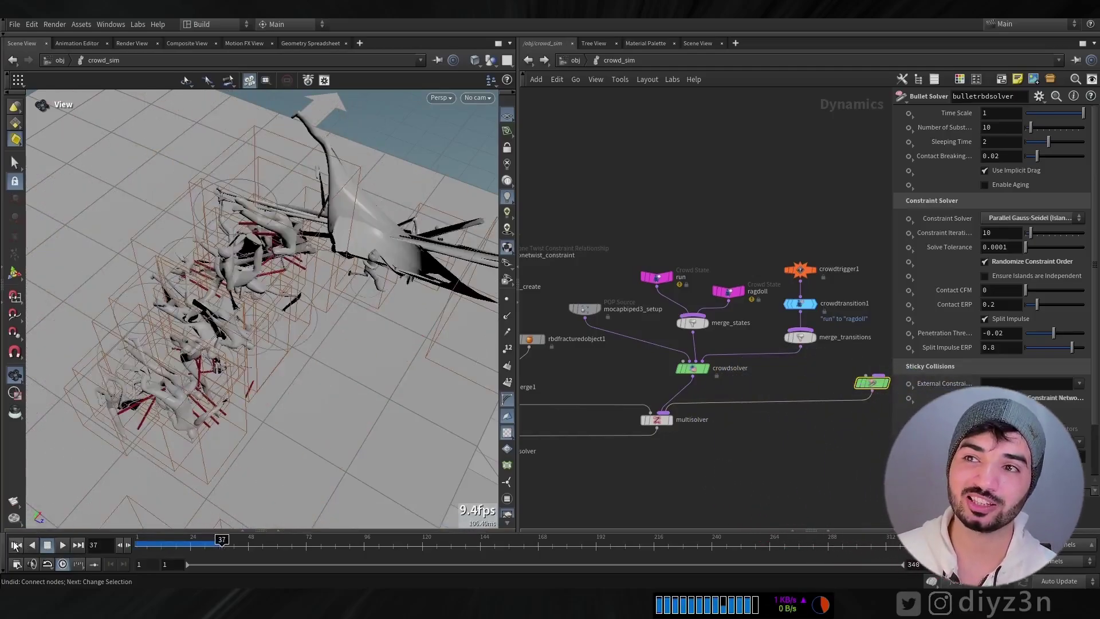
{"action": "left_click", "coordinate": [17, 545]}
- Enable attaching internal constraints to objects on ragdoll_internal_constraints and play the simulation to test it
{"action": "middle_click_drag", "start_coordinate": [605, 386], "coordinate": [840, 430]}
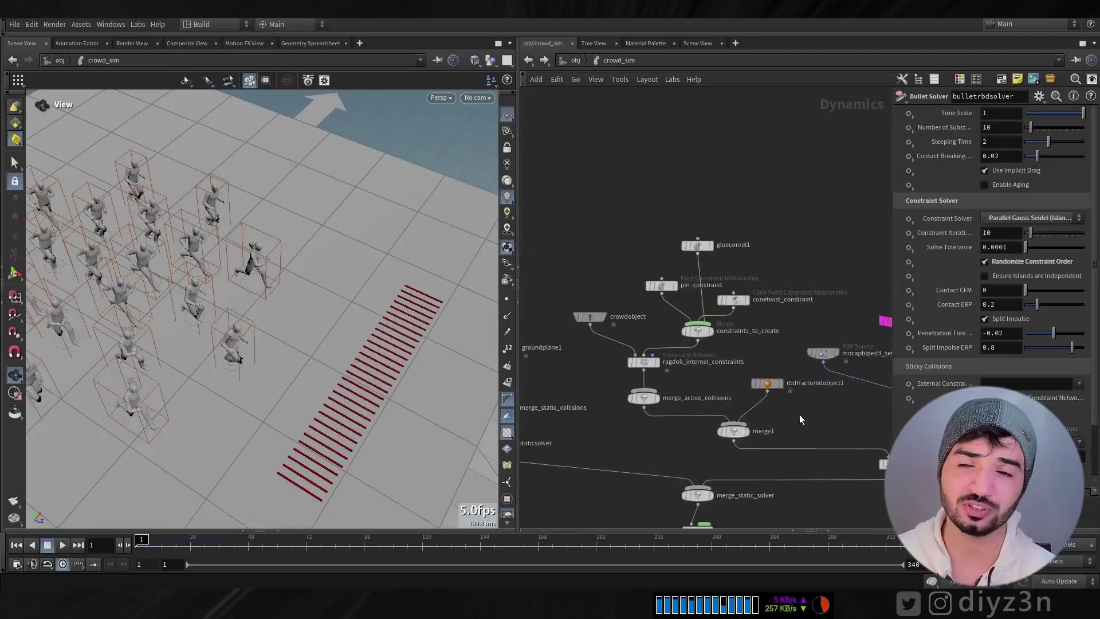
{"action": "scroll", "coordinate": [692, 363], "scroll_direction": "up", "scroll_amount": 3}
{"action": "left_click", "coordinate": [626, 359]}
{"action": "left_click", "coordinate": [985, 129]}
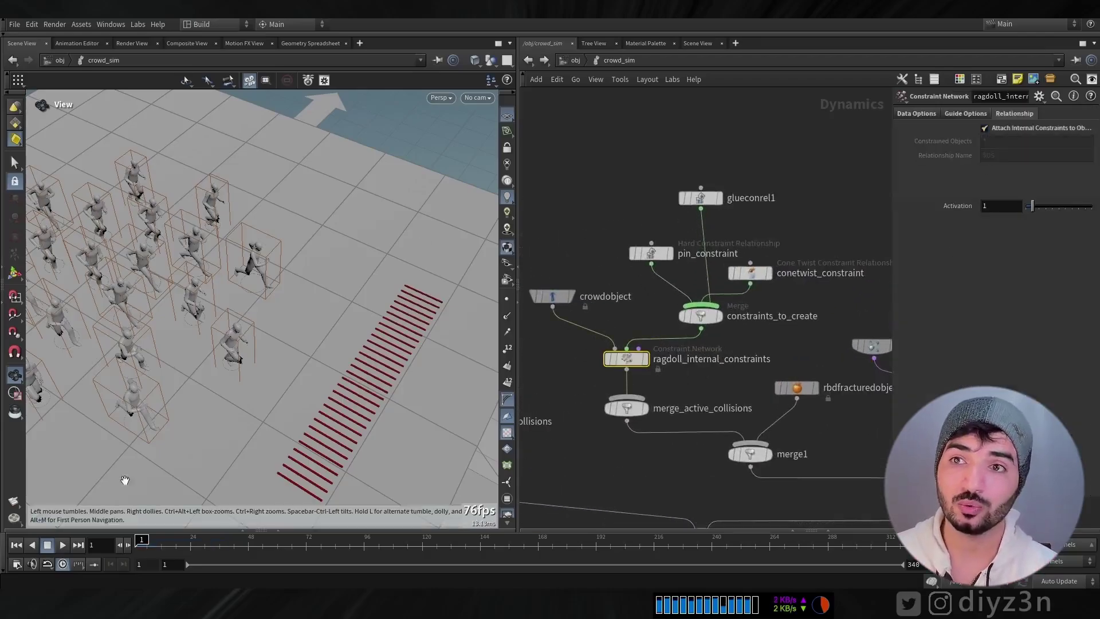
{"action": "left_click", "coordinate": [60, 545]}
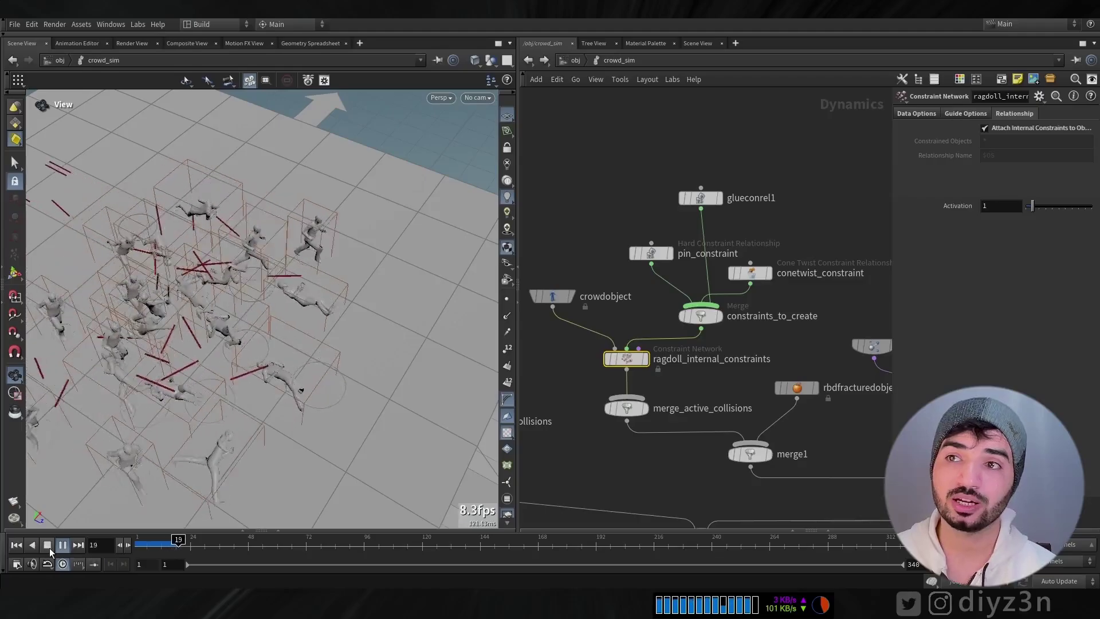
{"action": "left_click", "coordinate": [137, 546]}
- Disable attaching internal constraints to objects on ragdoll_internal_constraints, replay the simulation, and return to the first frame
{"action": "left_click", "coordinate": [984, 130]}
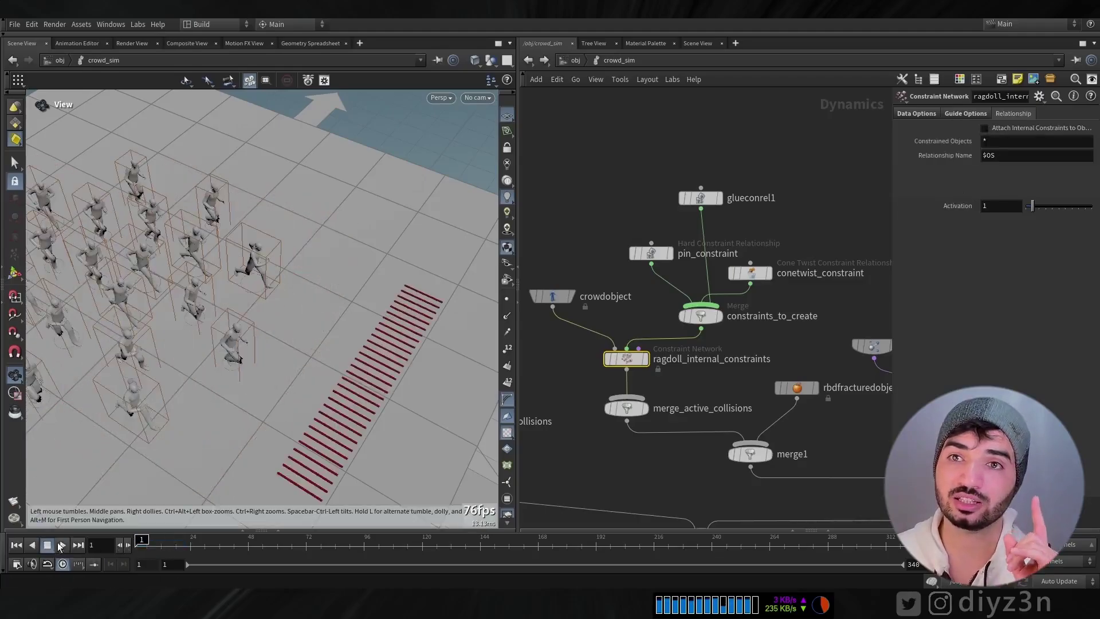
{"action": "left_click", "coordinate": [60, 545]}
{"action": "left_click", "coordinate": [47, 544]}
{"action": "left_click_drag", "start_coordinate": [180, 357], "coordinate": [447, 409]}
{"action": "left_click", "coordinate": [46, 545]}
{"action": "left_click", "coordinate": [16, 544]}
- Switch crowdtrigger1's type to RBD Sticky Collisions, replay the simulation, and return to the first frame
{"action": "middle_click_drag", "start_coordinate": [775, 261], "coordinate": [584, 284]}
{"action": "left_click_drag", "start_coordinate": [685, 253], "coordinate": [699, 311]}
{"action": "left_click", "coordinate": [1017, 158]}
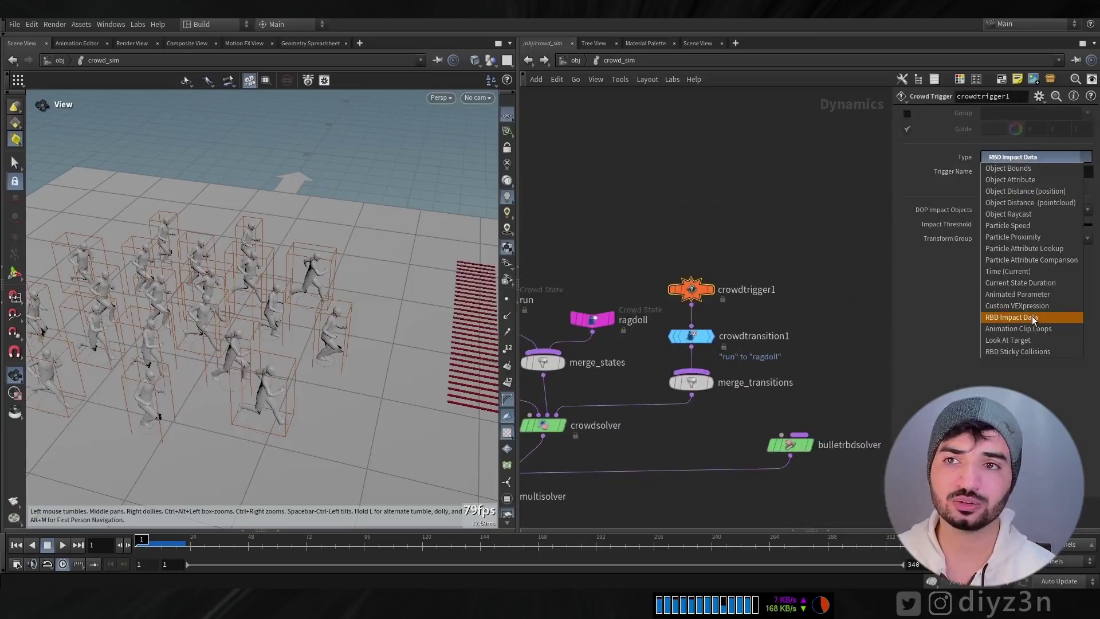
{"action": "left_click", "coordinate": [1023, 351]}
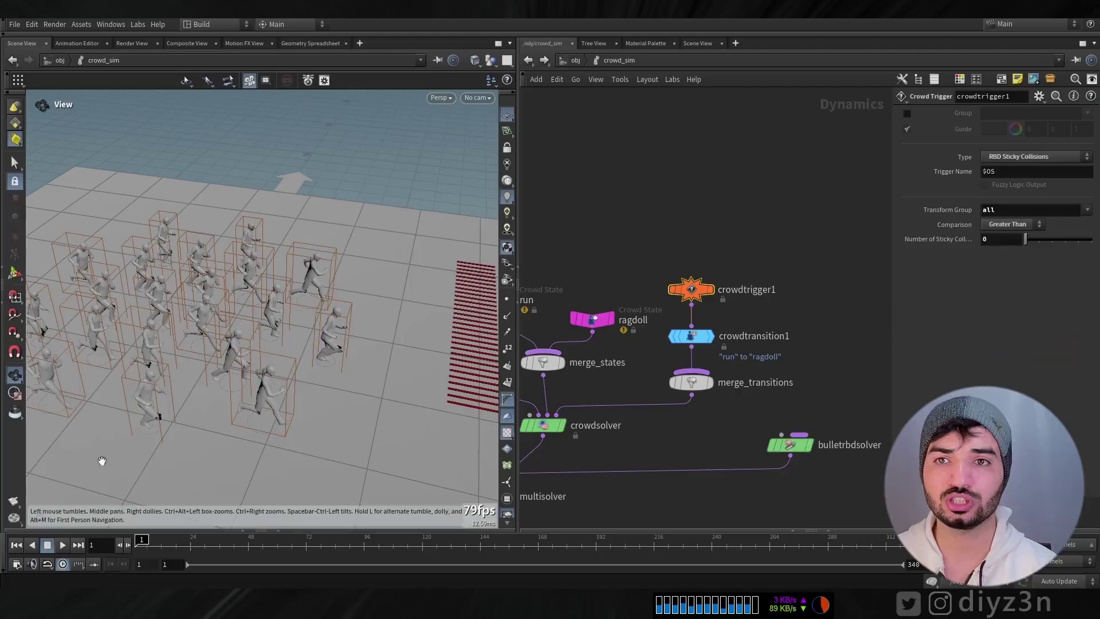
{"action": "left_click", "coordinate": [63, 546]}
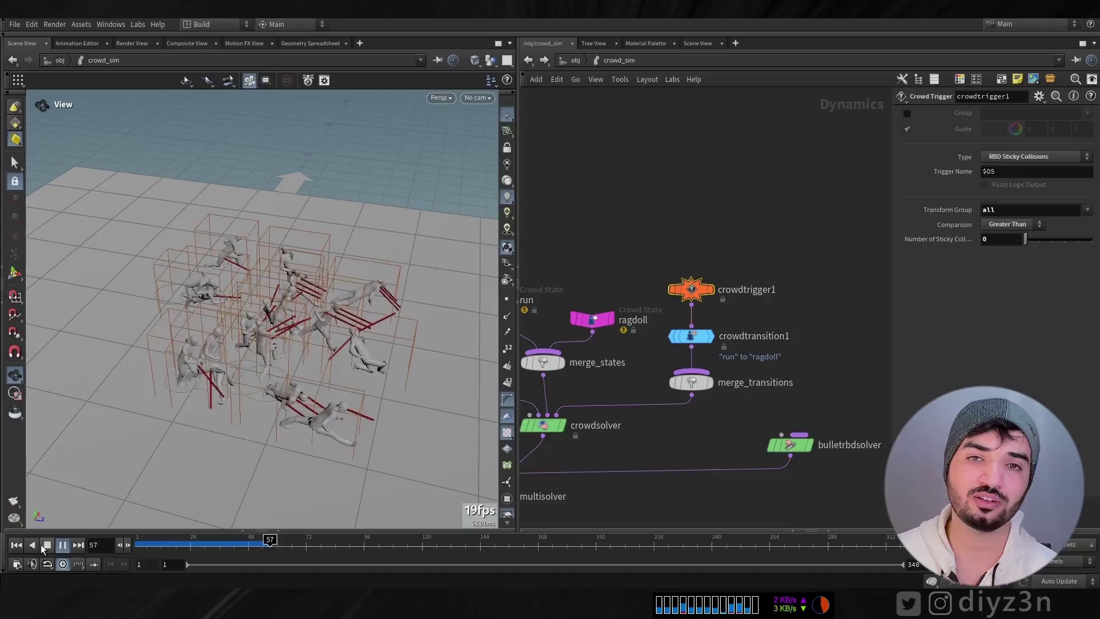
{"action": "left_click", "coordinate": [44, 545]}
{"action": "left_click_drag", "start_coordinate": [270, 540], "coordinate": [294, 540]}
{"action": "key", "text": "ctrl+Up"}
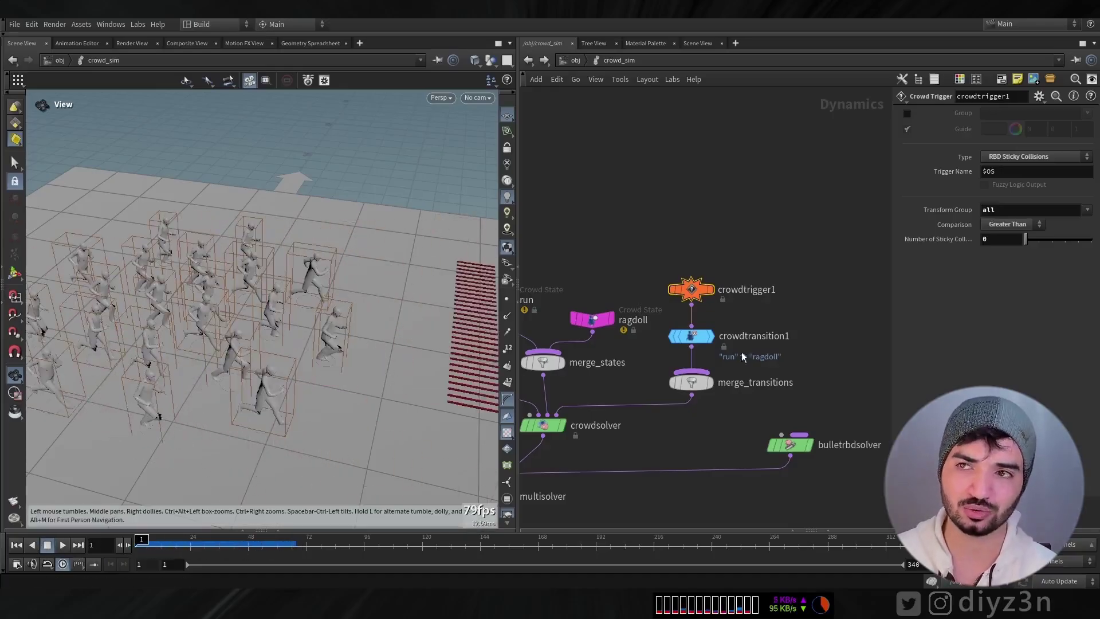
- Play the imported crowd in mocapbiped3_setup, then scrub through the simulation in crowd_sim to inspect the agents with the tubes
{"action": "left_click", "coordinate": [575, 60]}
{"action": "double_click", "coordinate": [734, 245]}
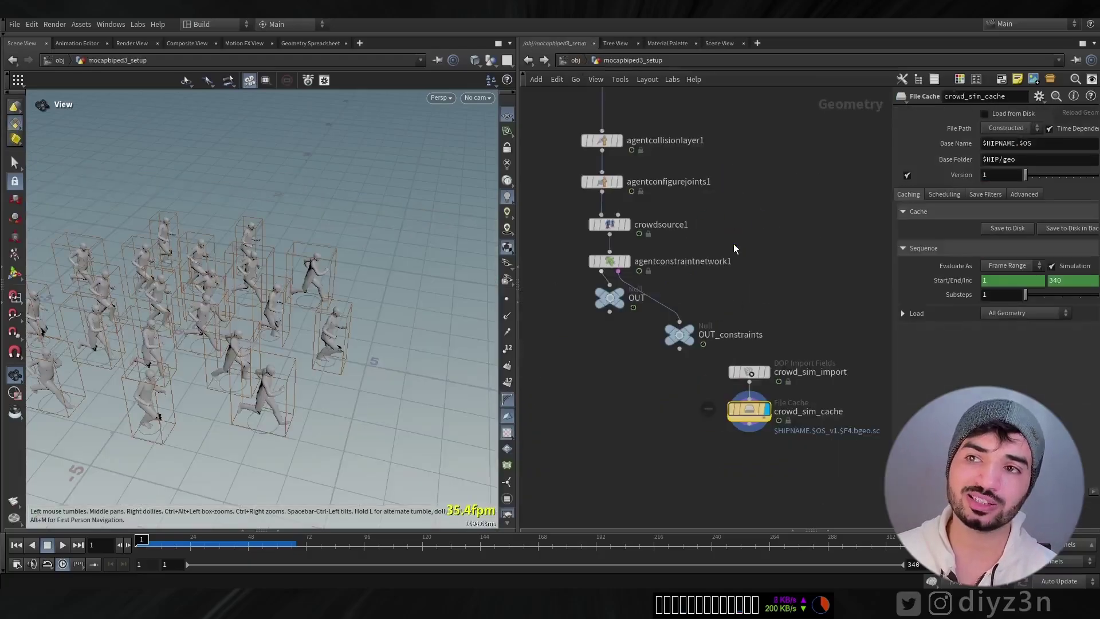
{"action": "left_click", "coordinate": [62, 545]}
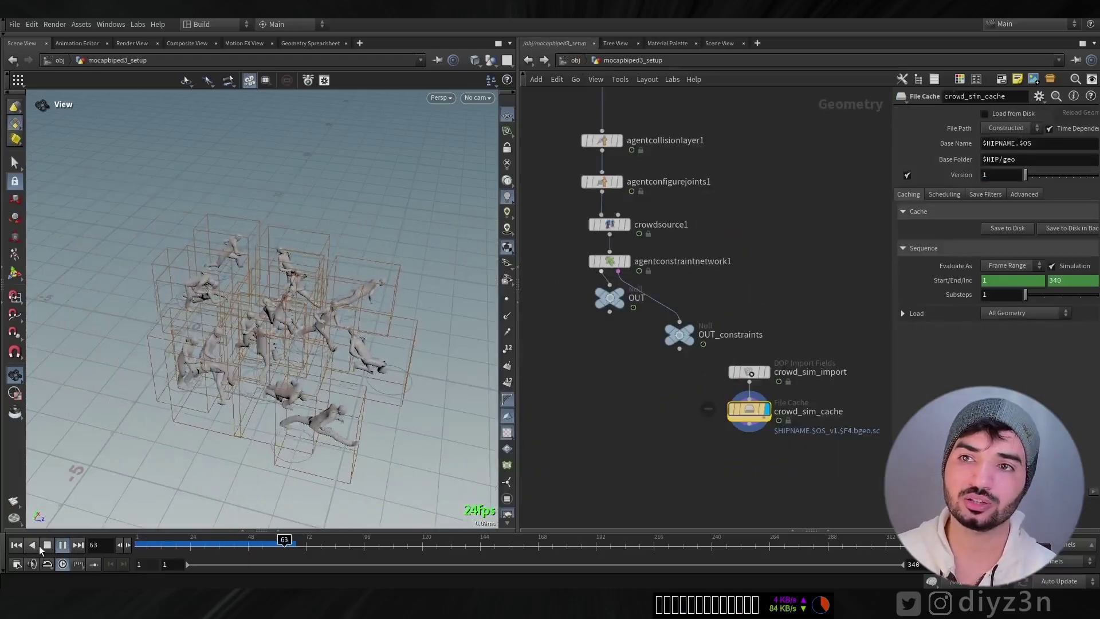
{"action": "left_click", "coordinate": [16, 545]}
{"action": "left_click", "coordinate": [571, 61]}
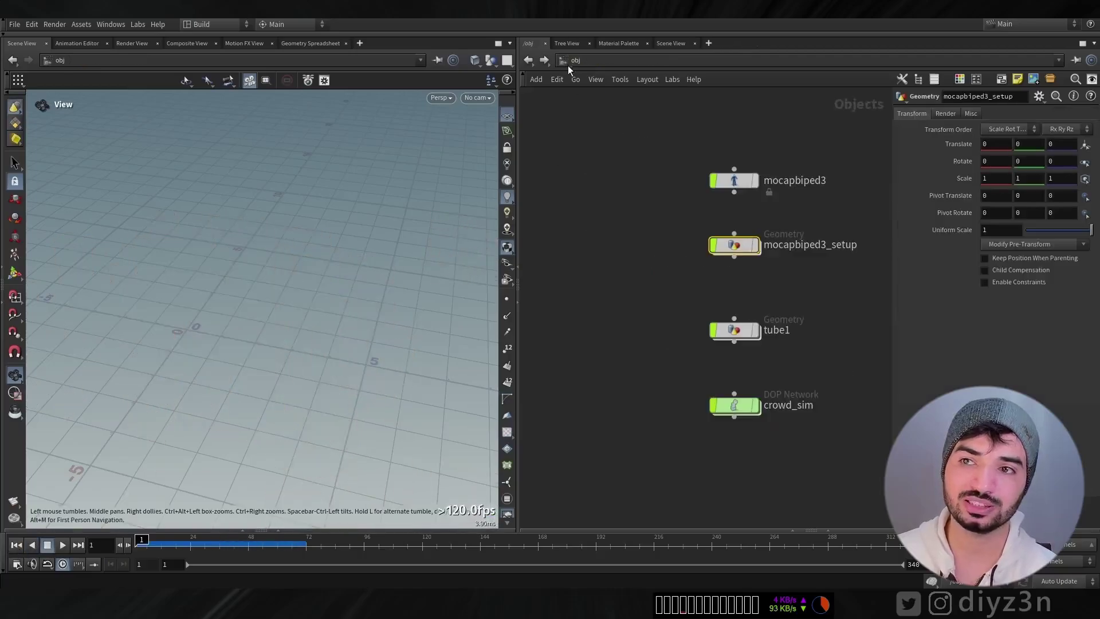
{"action": "double_click", "coordinate": [731, 404]}
{"action": "left_click_drag", "start_coordinate": [156, 547], "coordinate": [231, 543]}
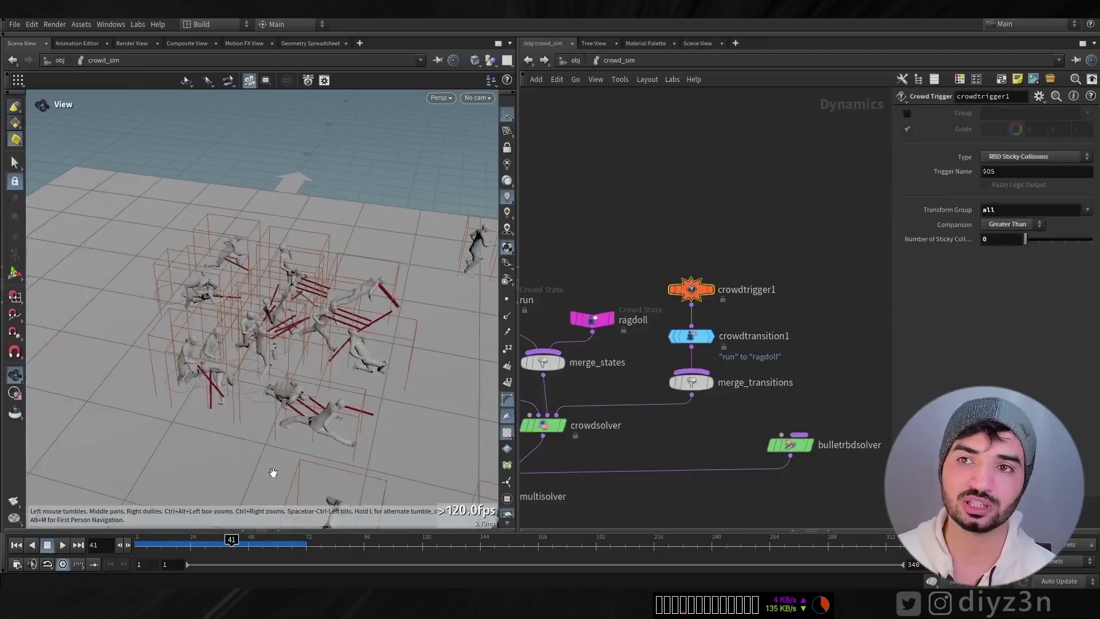
- Make the run state's sticky collisions ignore crowdobject and groundplane1, and replay the simulation from the first frame
{"action": "middle_click_drag", "start_coordinate": [654, 378], "coordinate": [840, 372]}
{"action": "left_click", "coordinate": [677, 299]}
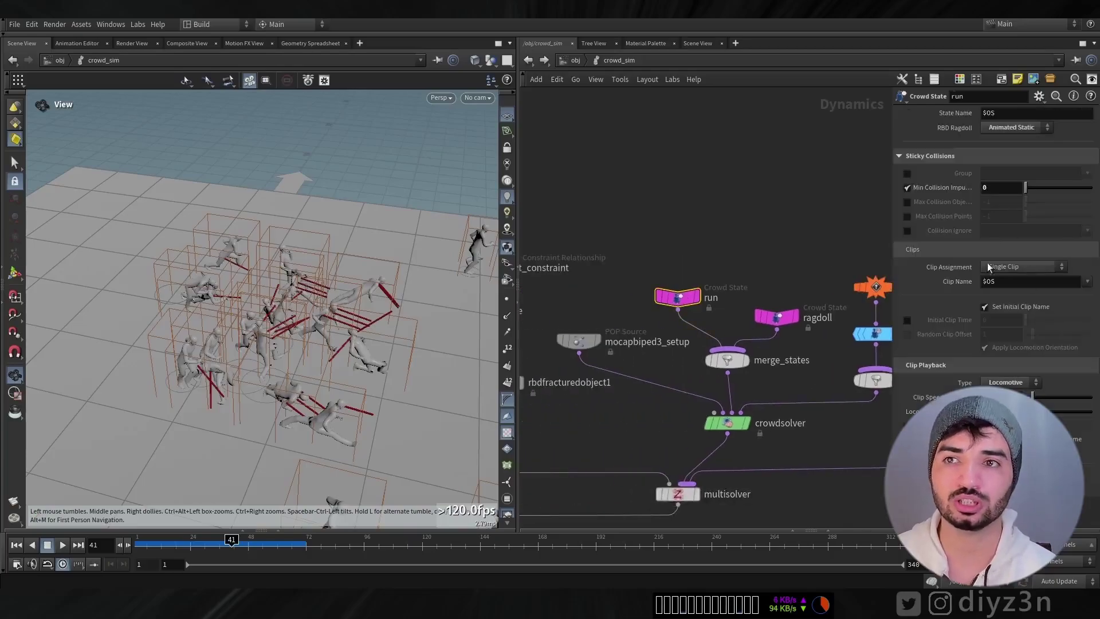
{"action": "left_click", "coordinate": [908, 231]}
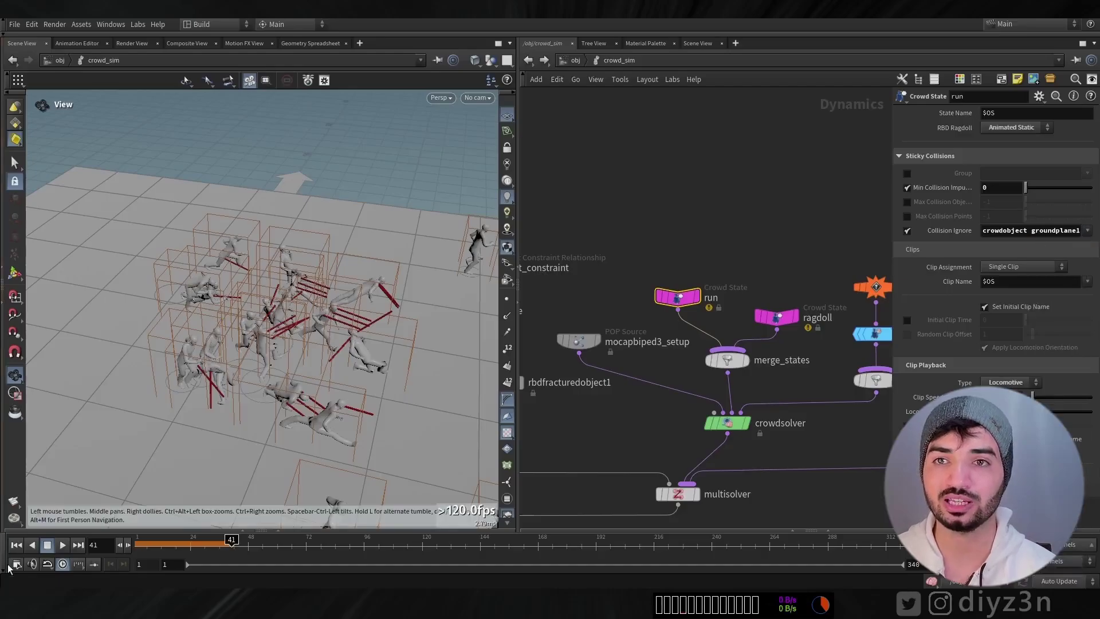
{"action": "left_click", "coordinate": [16, 544]}
{"action": "left_click", "coordinate": [62, 545]}
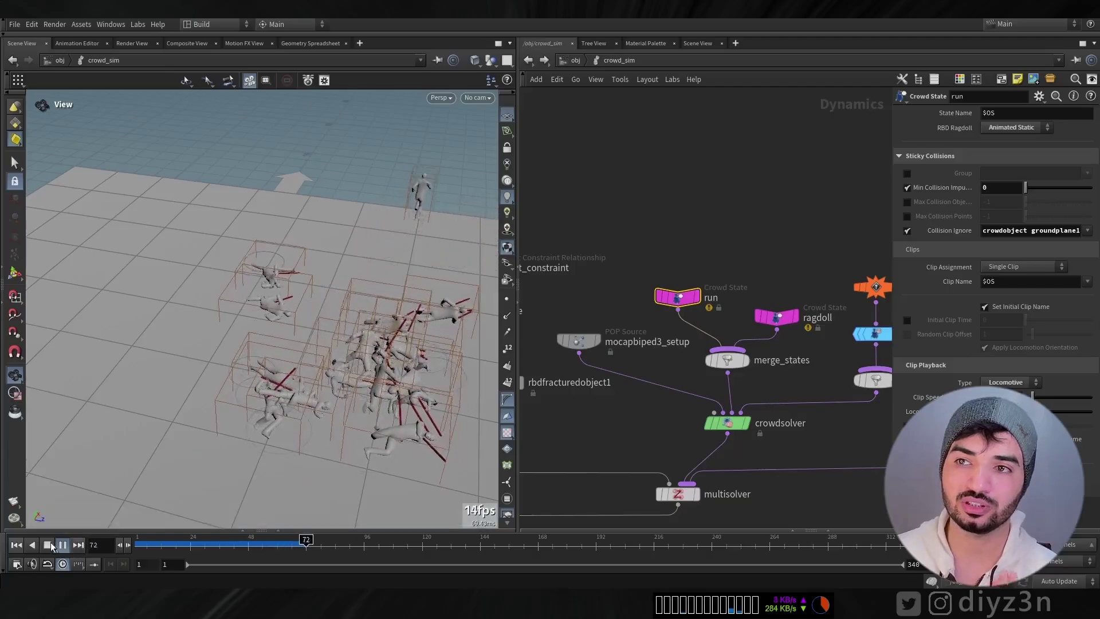
{"action": "left_click", "coordinate": [219, 546]}
{"action": "left_click_drag", "start_coordinate": [219, 546], "coordinate": [227, 546]}
- Scrub through the imported crowd in mocapbiped3_setup to inspect the agents after the collision change
{"action": "scroll", "coordinate": [607, 391], "scroll_direction": "down", "scroll_amount": 3}
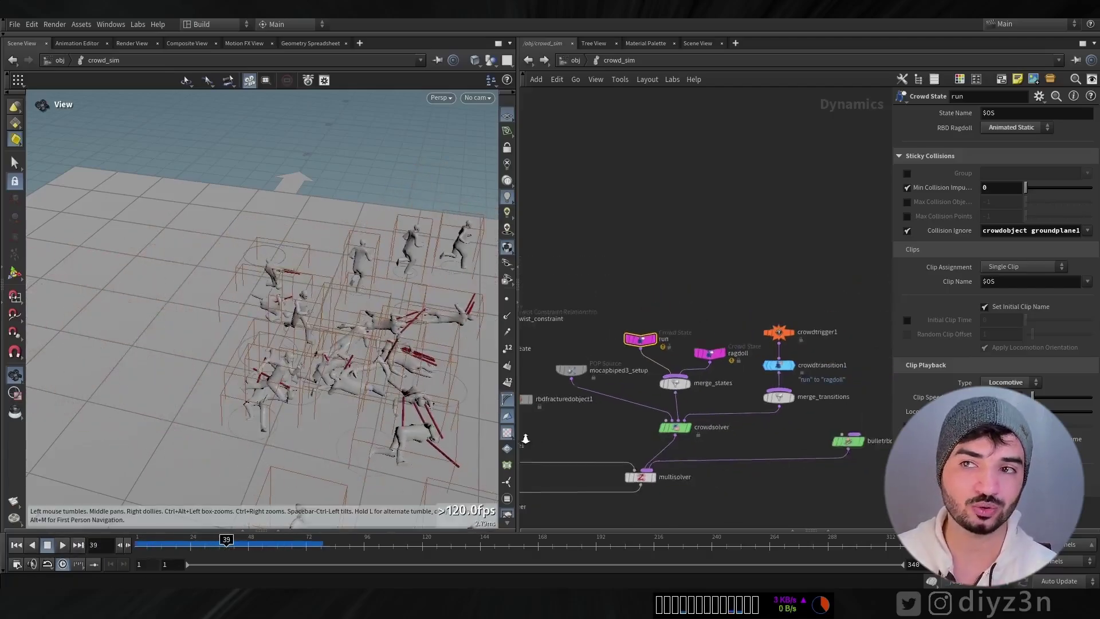
{"action": "left_click", "coordinate": [576, 60]}
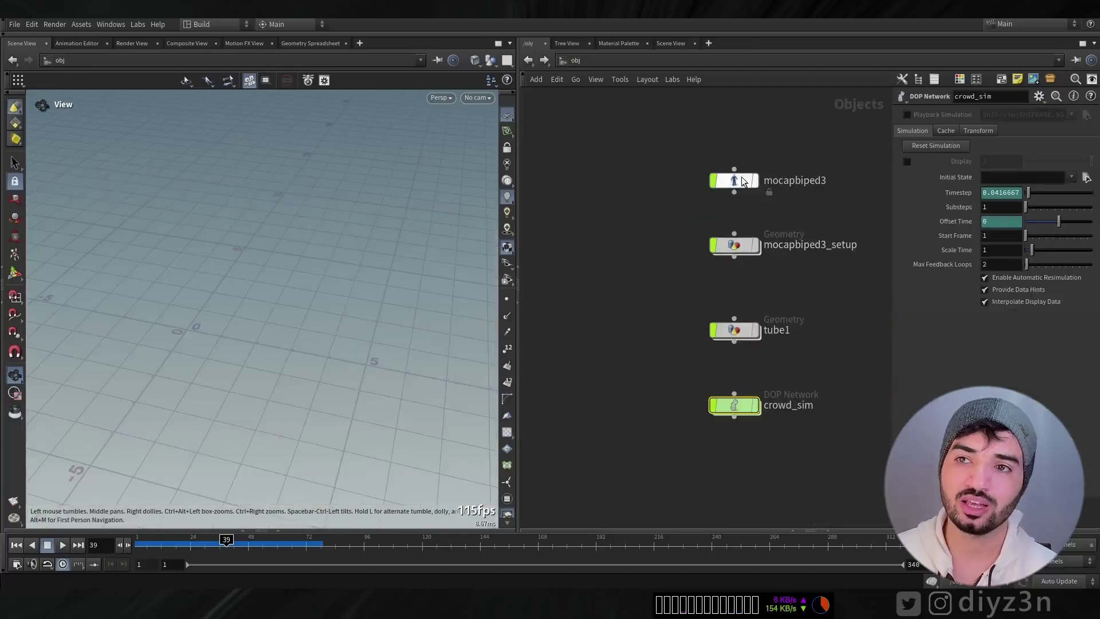
{"action": "double_click", "coordinate": [737, 241]}
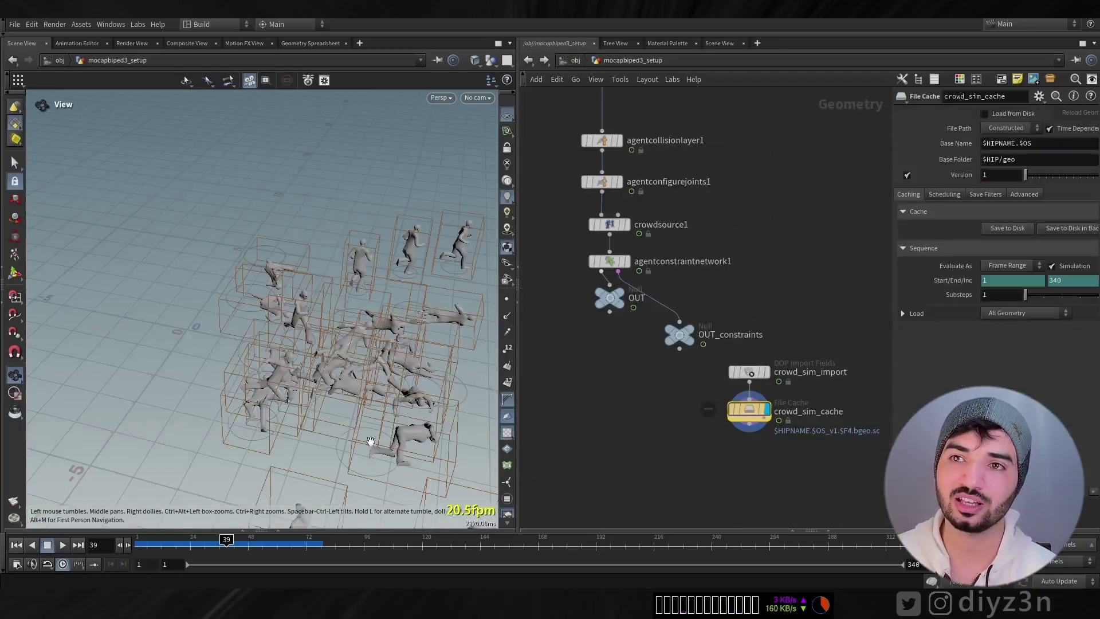
{"action": "mouse_move", "coordinate": [186, 545]}
{"action": "left_mouse_down"}
{"action": "mouse_move", "coordinate": [162, 544]}
{"action": "mouse_move", "coordinate": [204, 545]}
{"action": "left_mouse_up"}
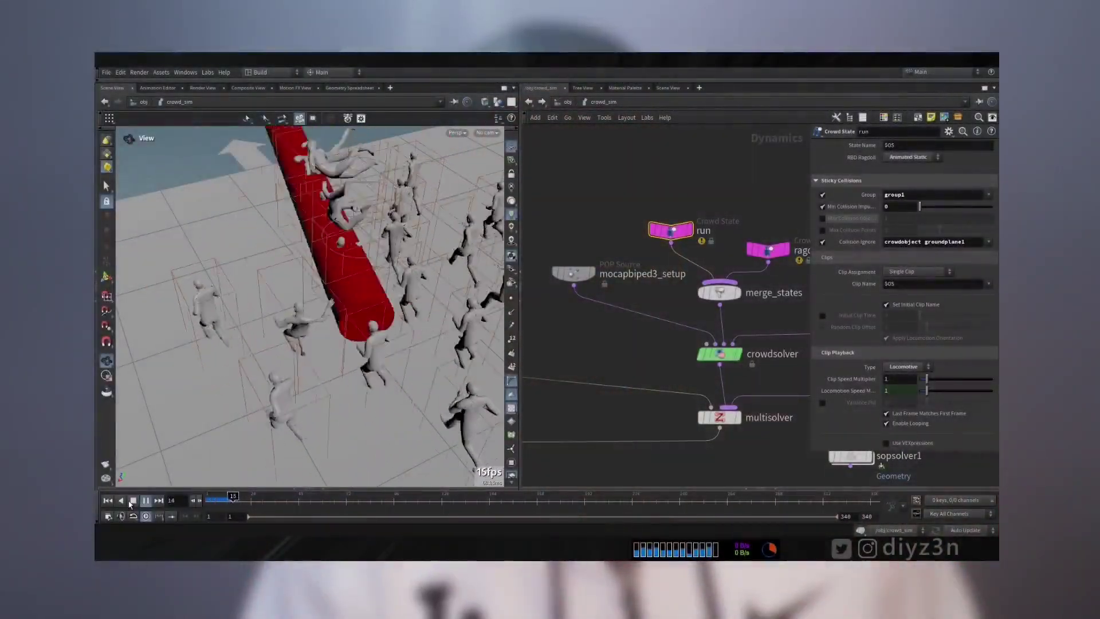
{"action": "left_click_drag", "start_coordinate": [252, 258], "coordinate": [154, 482], "text": "alt"}
{"action": "key", "text": "Up"}
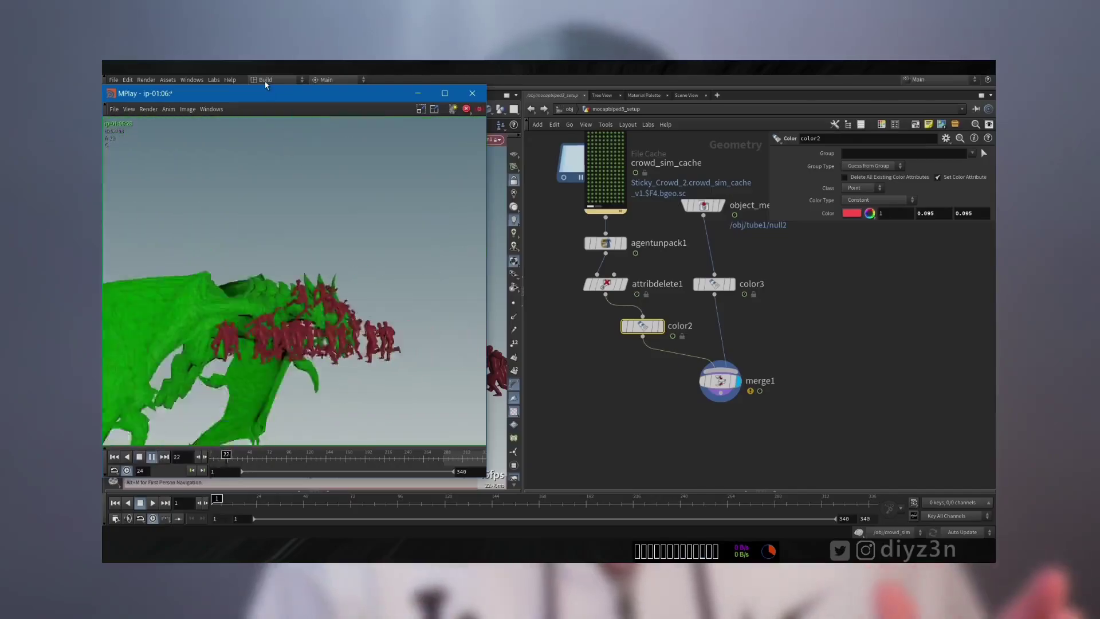
{"action": "left_click_drag", "start_coordinate": [264, 86], "coordinate": [267, 95]}
{"action": "left_click", "coordinate": [118, 466]}
{"action": "left_click", "coordinate": [153, 466]}
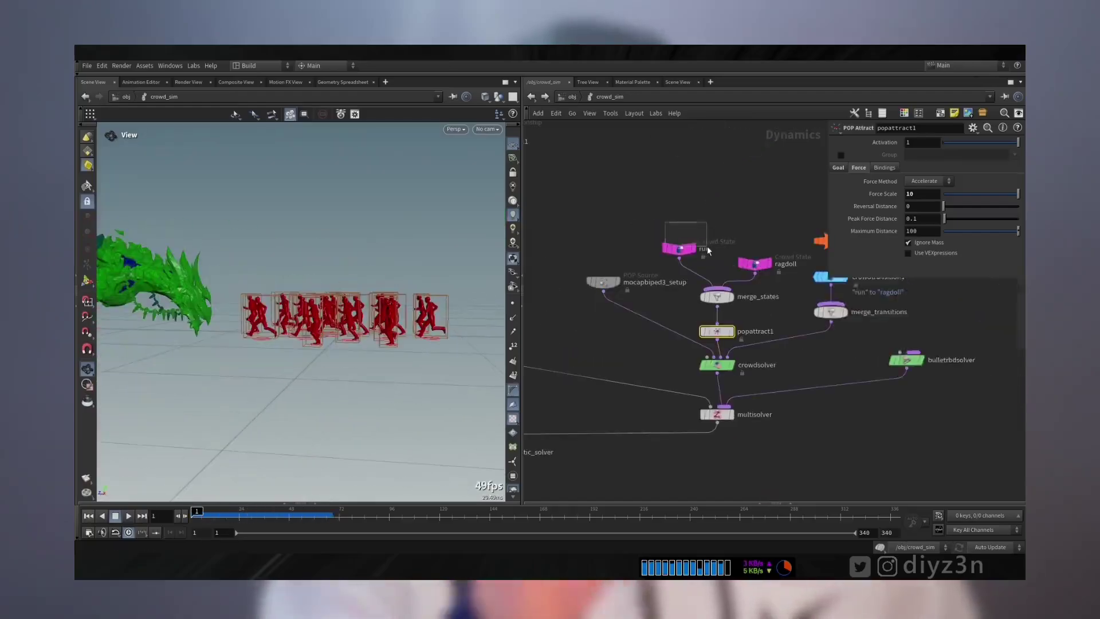
{"action": "left_click_drag", "start_coordinate": [709, 250], "coordinate": [709, 251]}
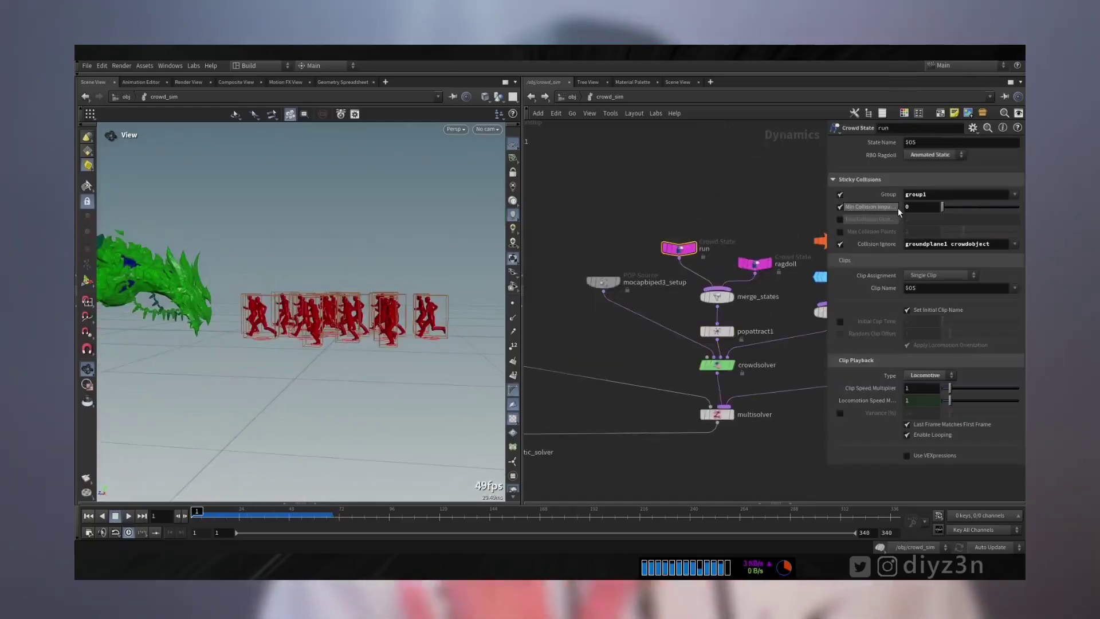